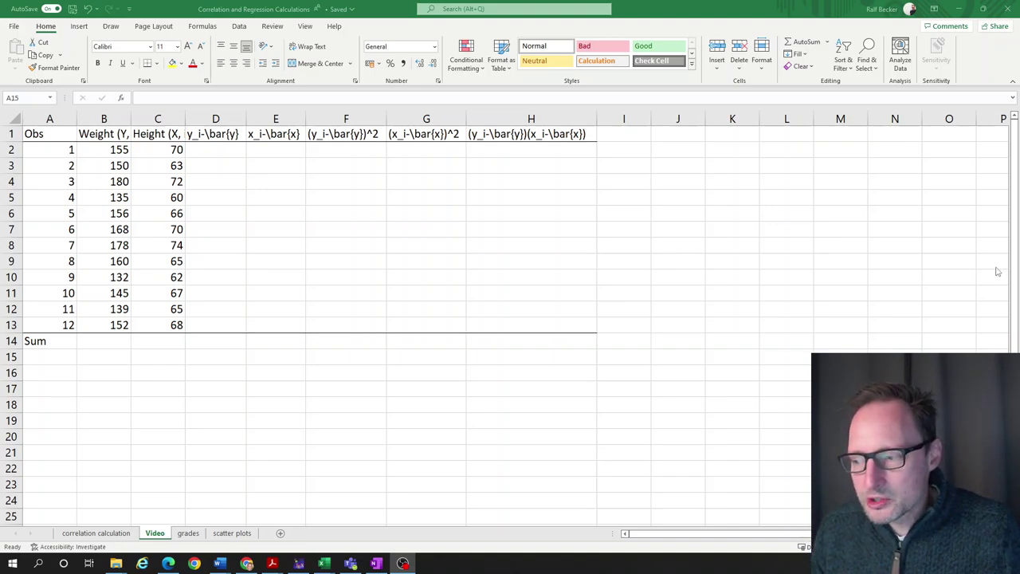
Step: Enter =SUM(B2:B13) in B14 to total the twelve weights (1850)
{"action": "key", "text": "alt+Tab"}
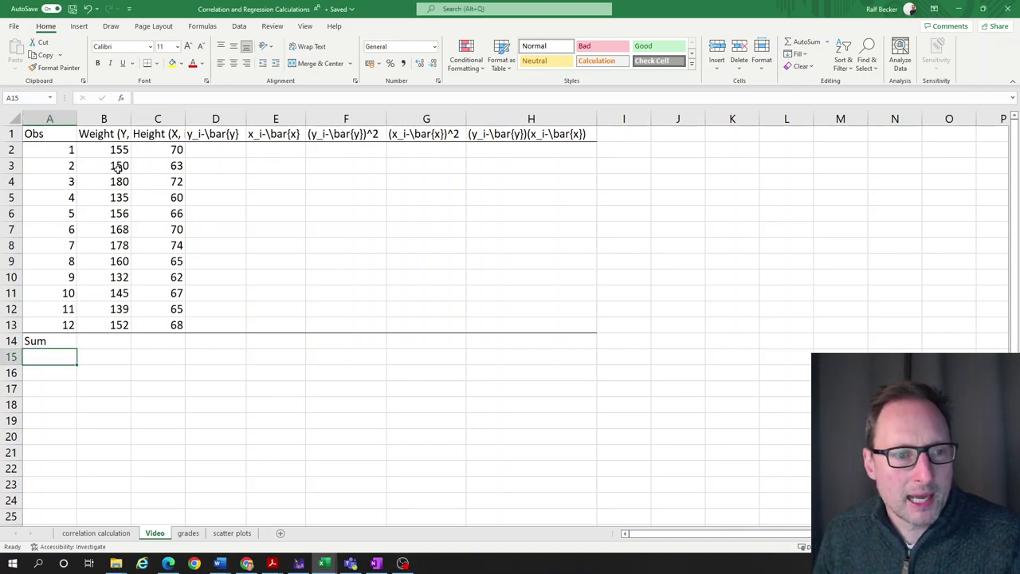
{"action": "left_click", "coordinate": [109, 344]}
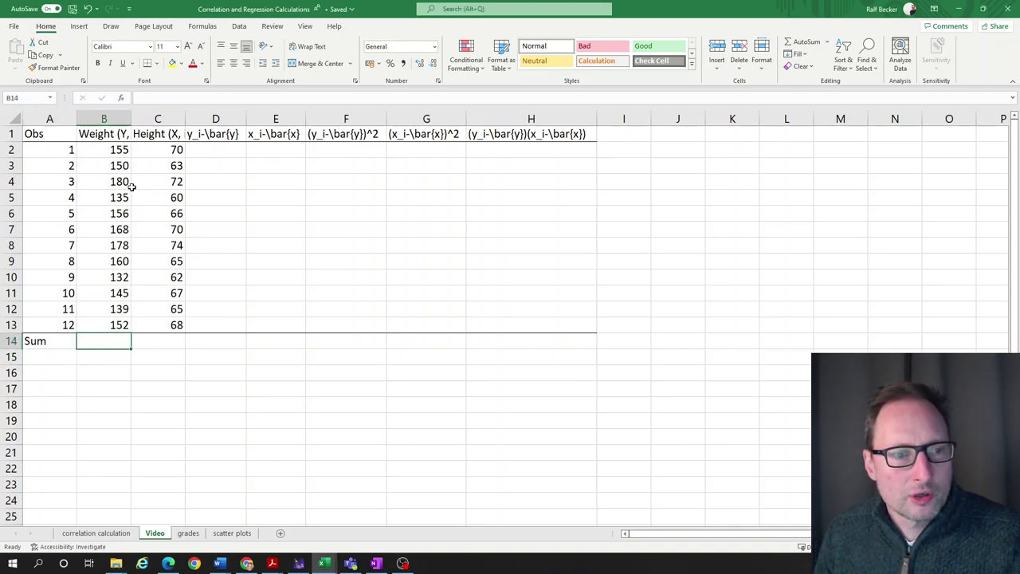
{"action": "left_click_drag", "start_coordinate": [96, 150], "coordinate": [114, 324]}
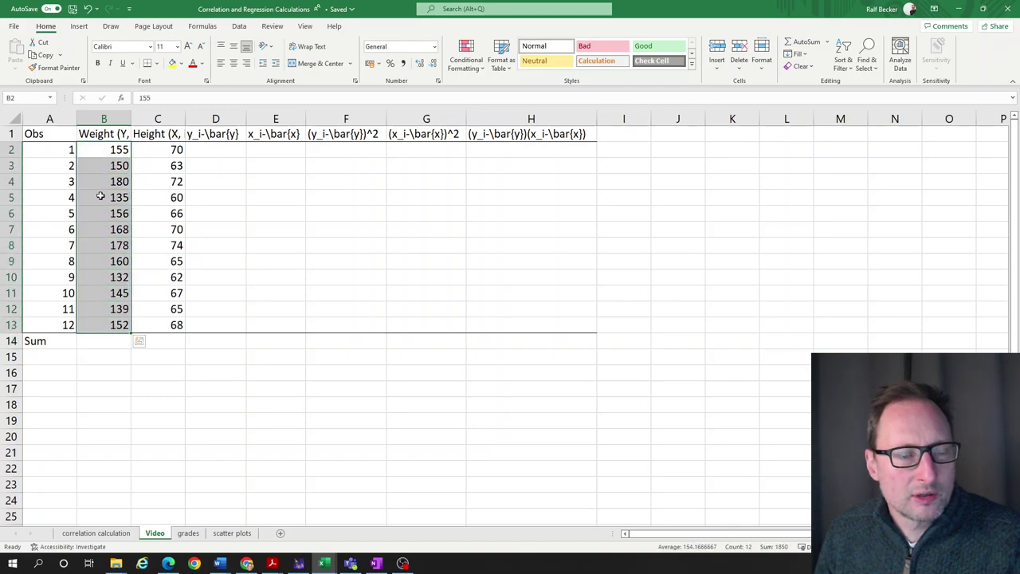
{"action": "left_click", "coordinate": [108, 344]}
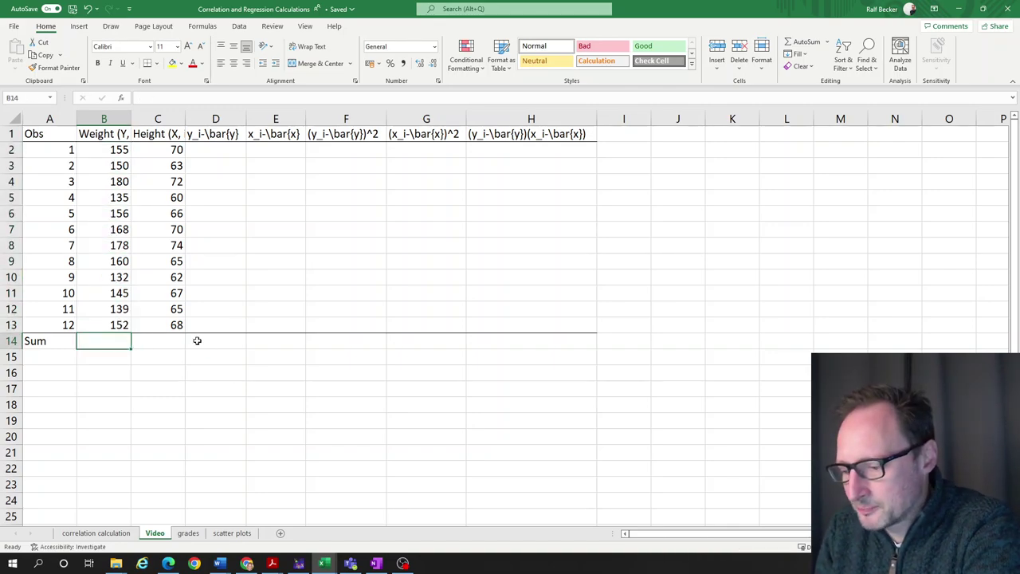
{"action": "type", "text": "=sum"}
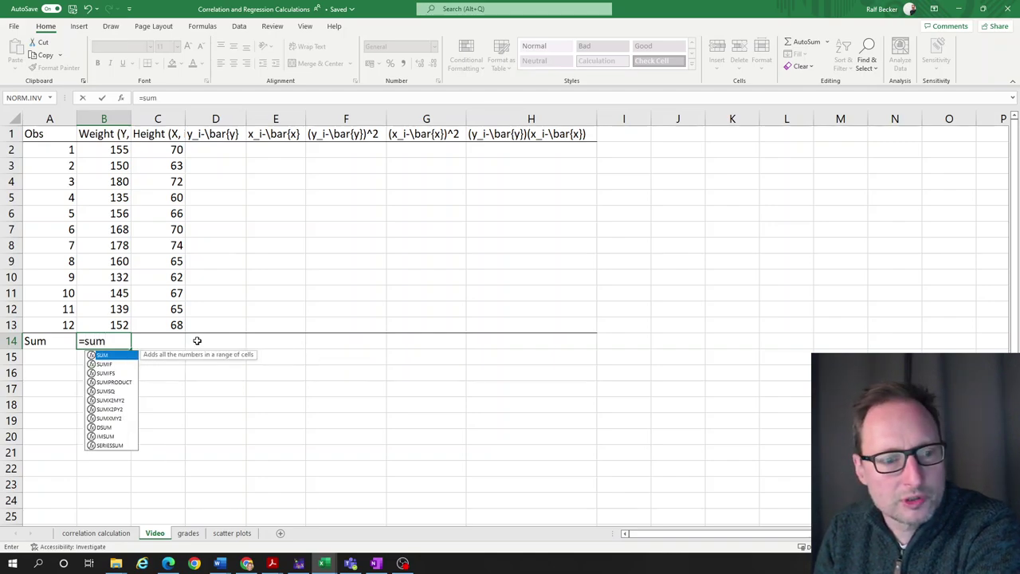
{"action": "type", "text": "("}
{"action": "key", "text": "Up"}
{"action": "key", "text": "shift+Up"}
{"action": "key", "text": "shift+Up"}
{"action": "key", "text": "shift+Up"}
{"action": "key", "text": "shift+Up"}
{"action": "key", "text": "shift+Up"}
{"action": "key", "text": "shift+Up"}
{"action": "key", "text": "shift+Up"}
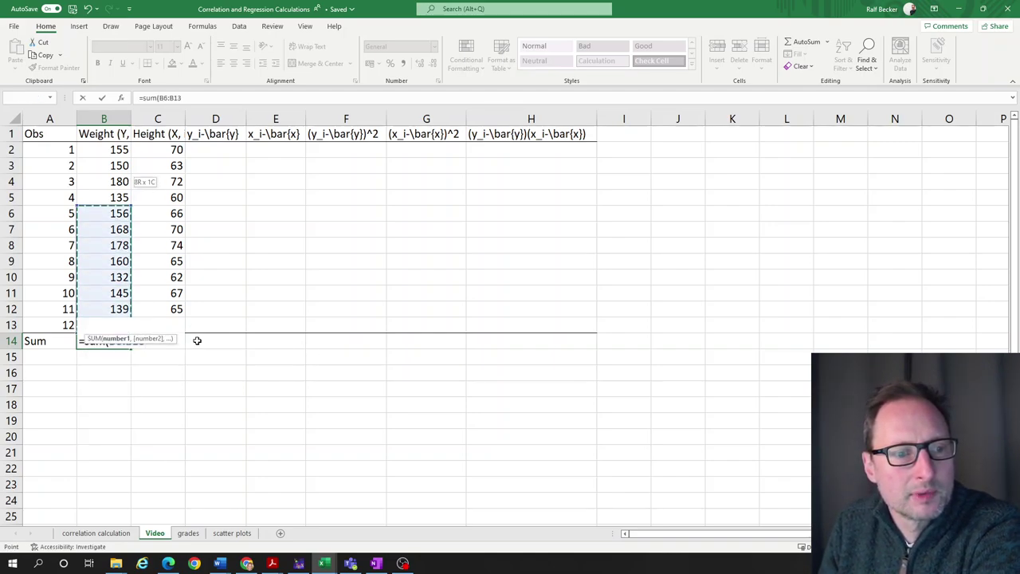
{"action": "key", "text": "shift+Up"}
{"action": "key", "text": "shift+Up"}
{"action": "key", "text": "shift+Up"}
{"action": "key", "text": "shift+Up"}
{"action": "type", "text": ")"}
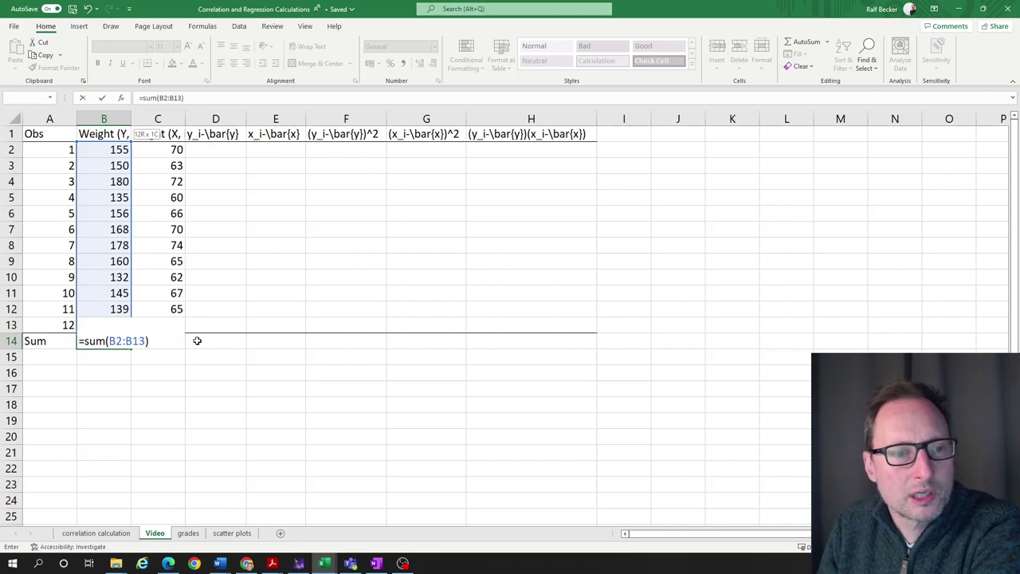
{"action": "key", "text": "Return"}
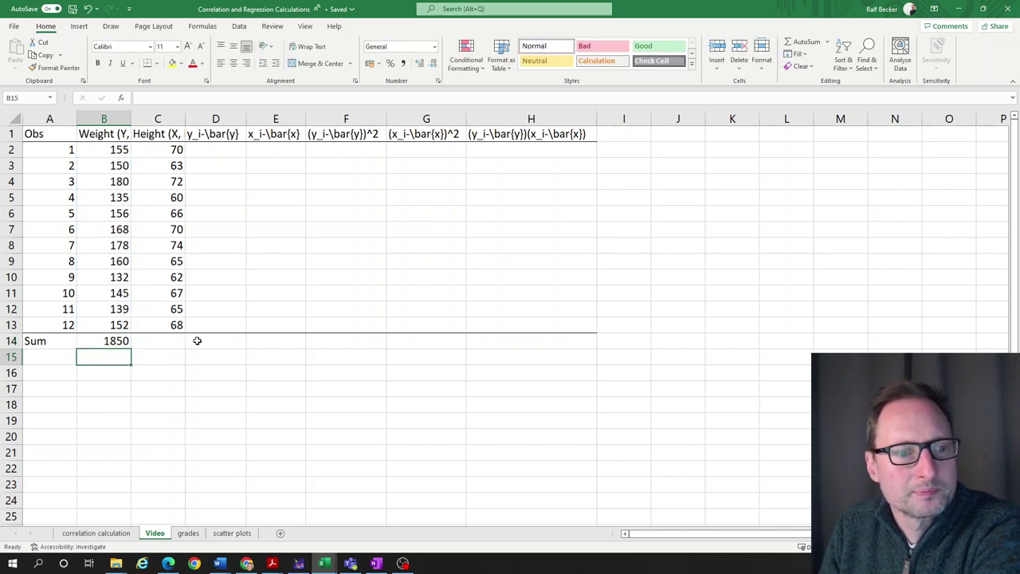
Step: Copy the sum formula into C14 to total the heights (802)
{"action": "key", "text": "Up"}
{"action": "key", "text": "Right"}
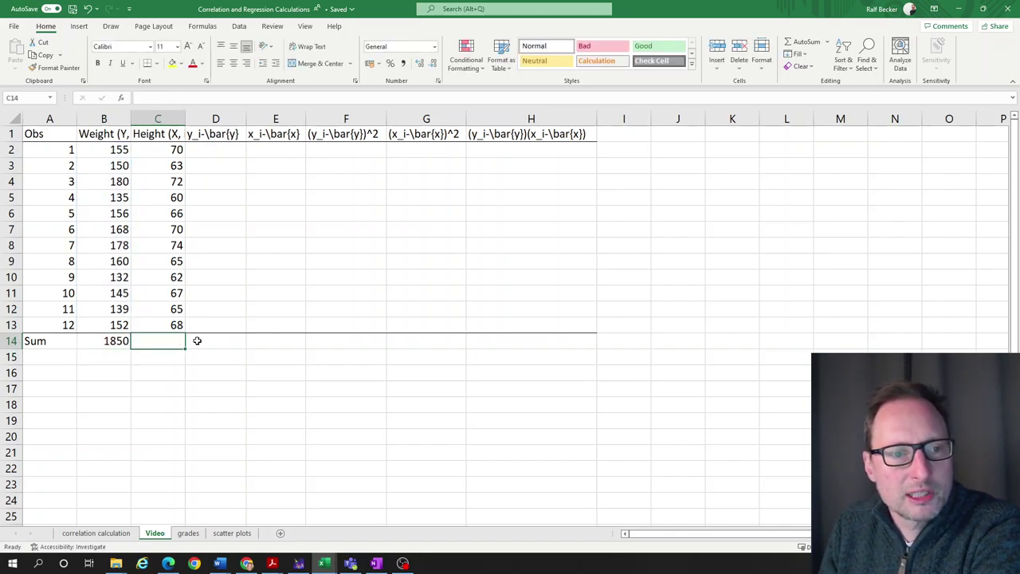
{"action": "key", "text": "Left"}
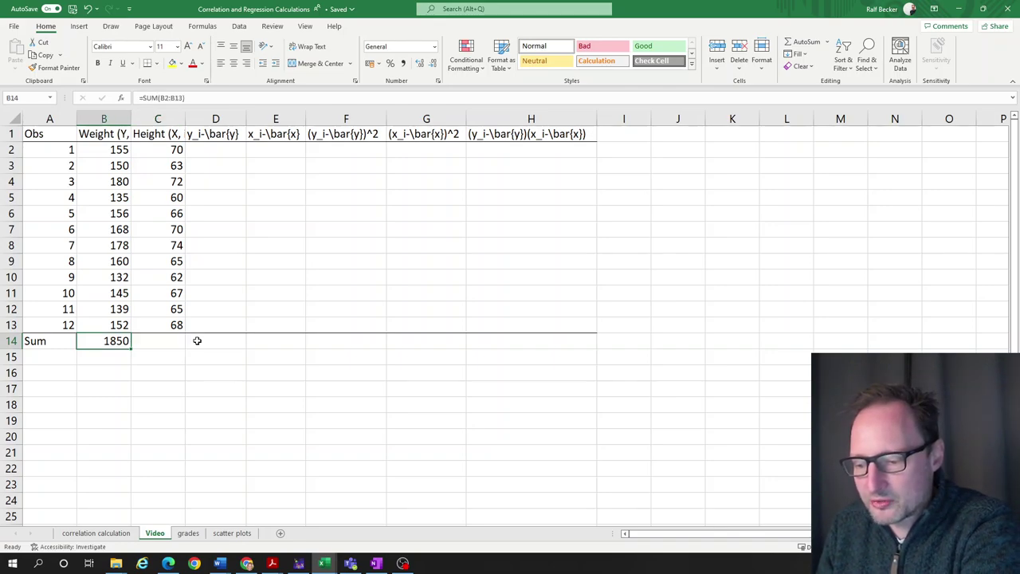
{"action": "key", "text": "ctrl+c"}
{"action": "key", "text": "Right"}
{"action": "key", "text": "ctrl+v"}
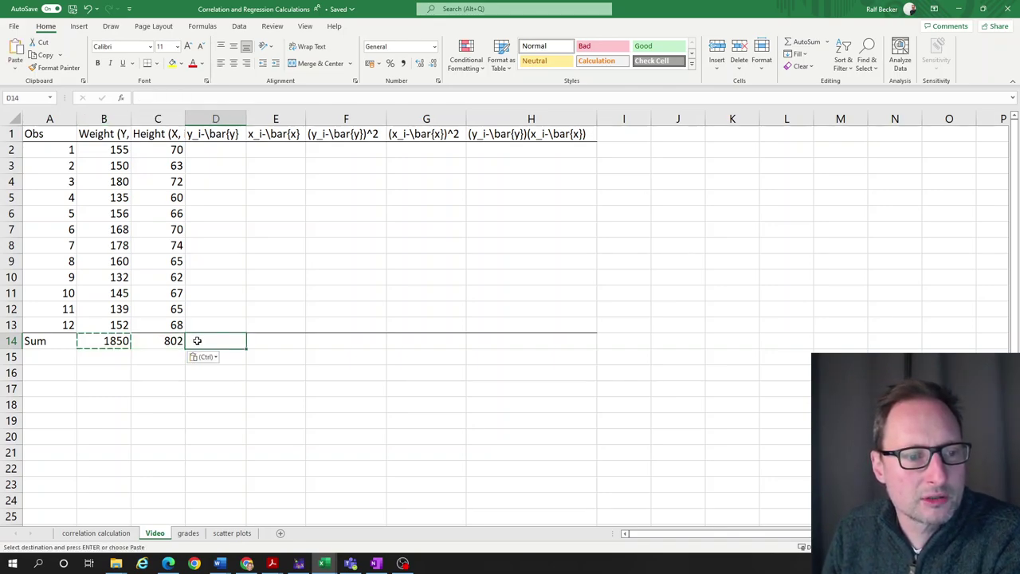
{"action": "key", "text": "Left"}
{"action": "key", "text": "Right"}
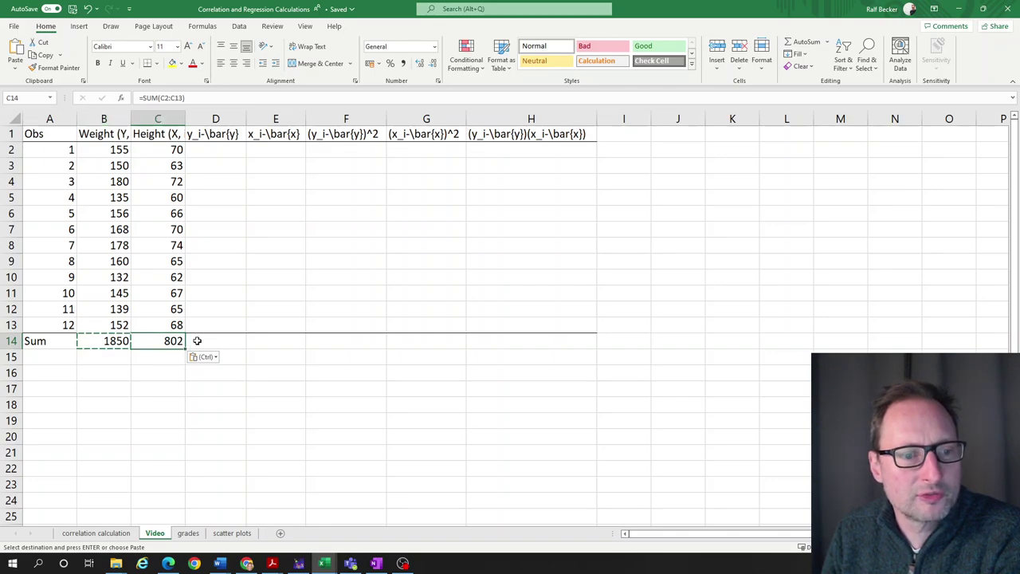
{"action": "key", "text": "Up"}
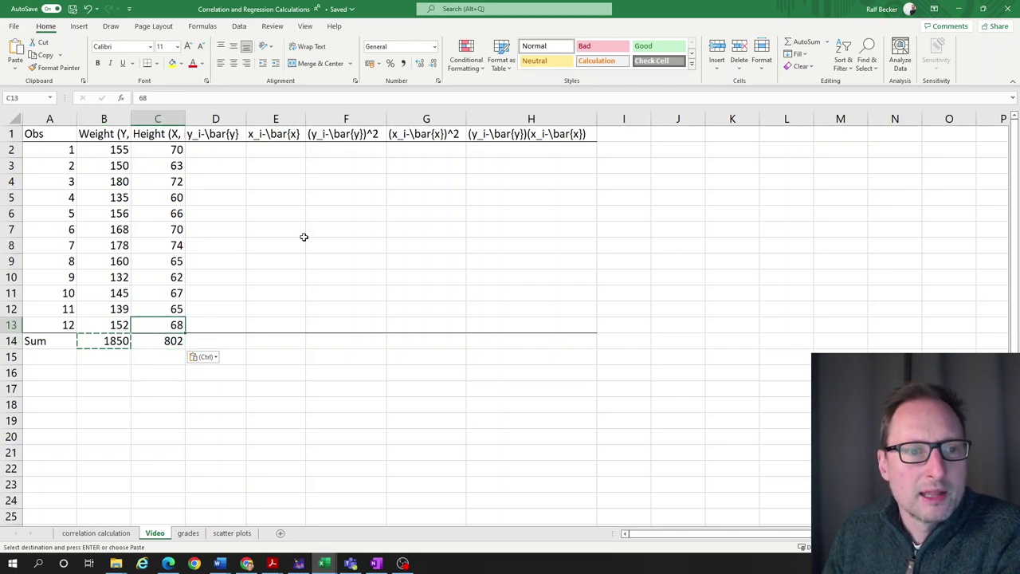
{"action": "left_click", "coordinate": [202, 136]}
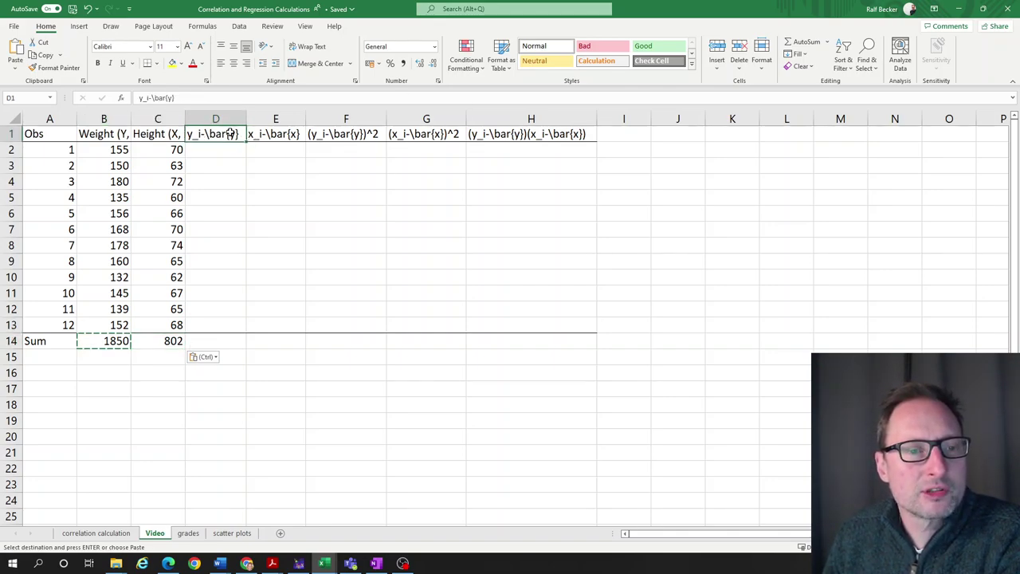
{"action": "left_click", "coordinate": [231, 152]}
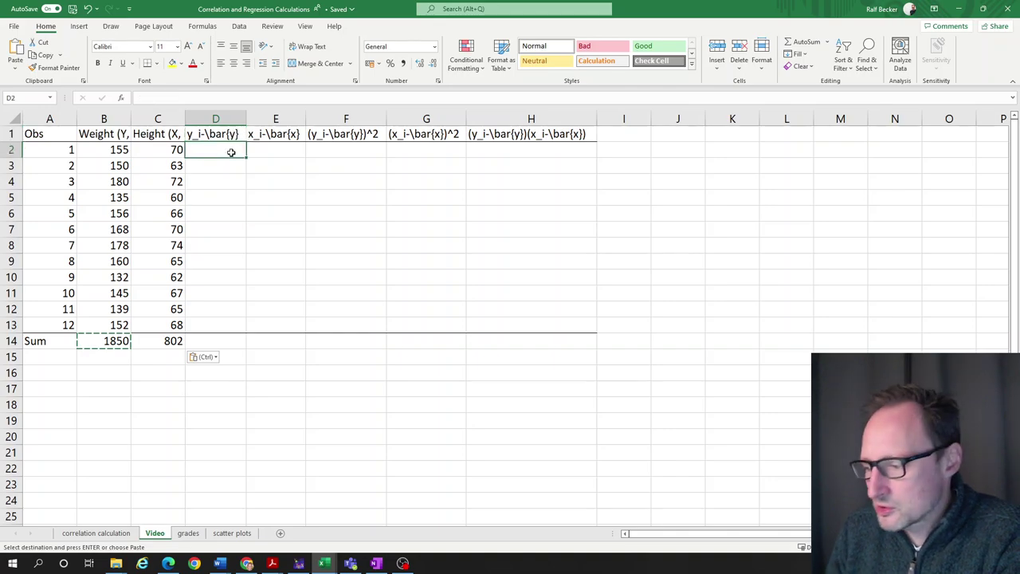
Step: Label A16 'mean' and enter =B14/12 in B16, giving the weight mean 154.167
{"action": "left_click", "coordinate": [60, 372]}
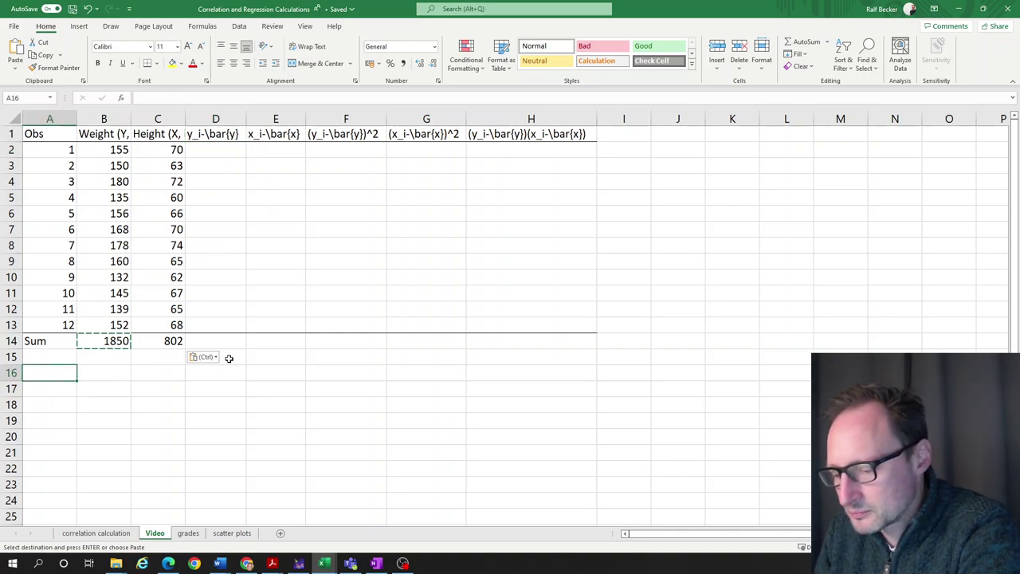
{"action": "type", "text": "mean"}
{"action": "key", "text": "Tab"}
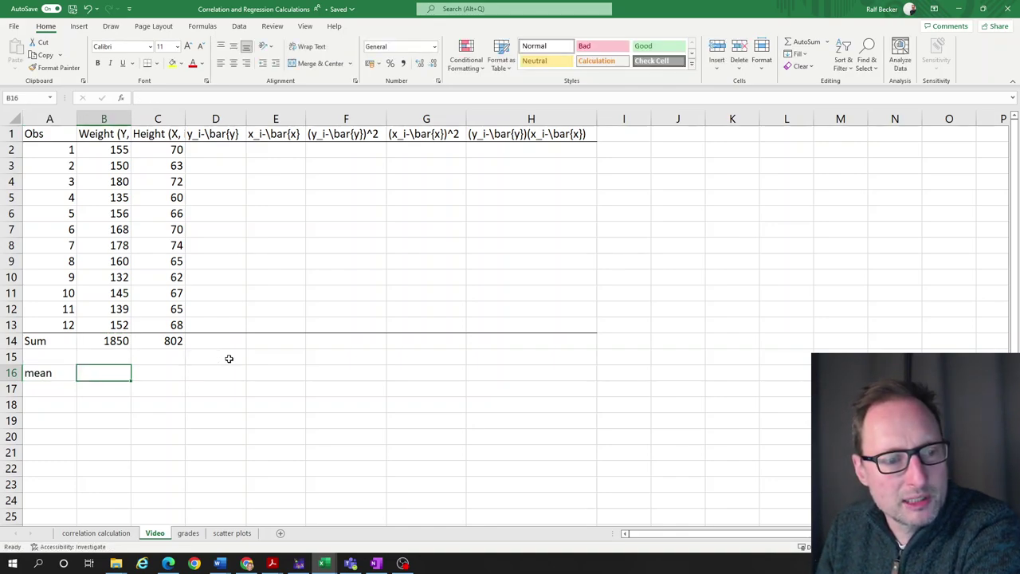
{"action": "type", "text": "="}
{"action": "key", "text": "Up"}
{"action": "key", "text": "Up"}
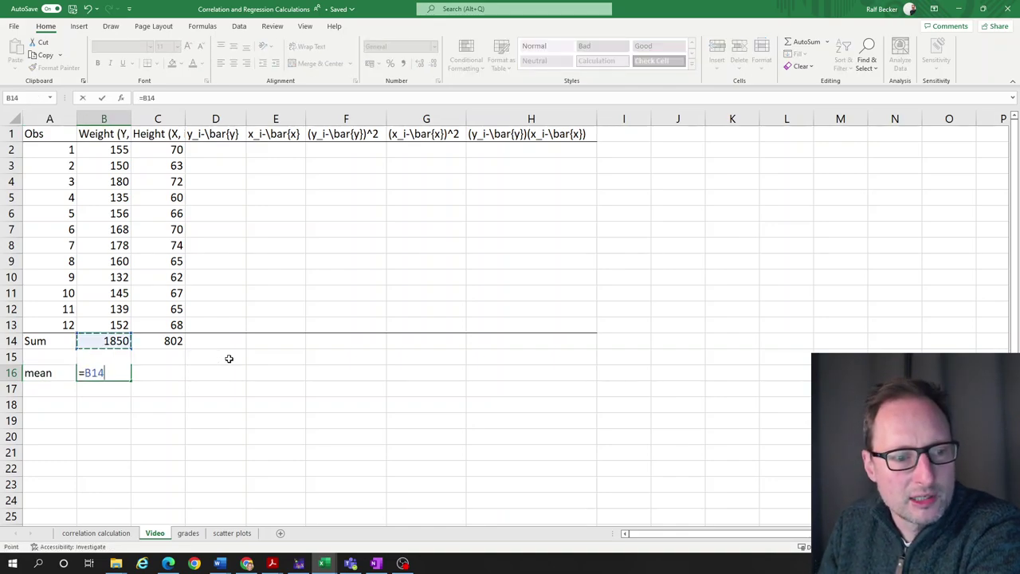
{"action": "type", "text": "/12"}
{"action": "key", "text": "Return"}
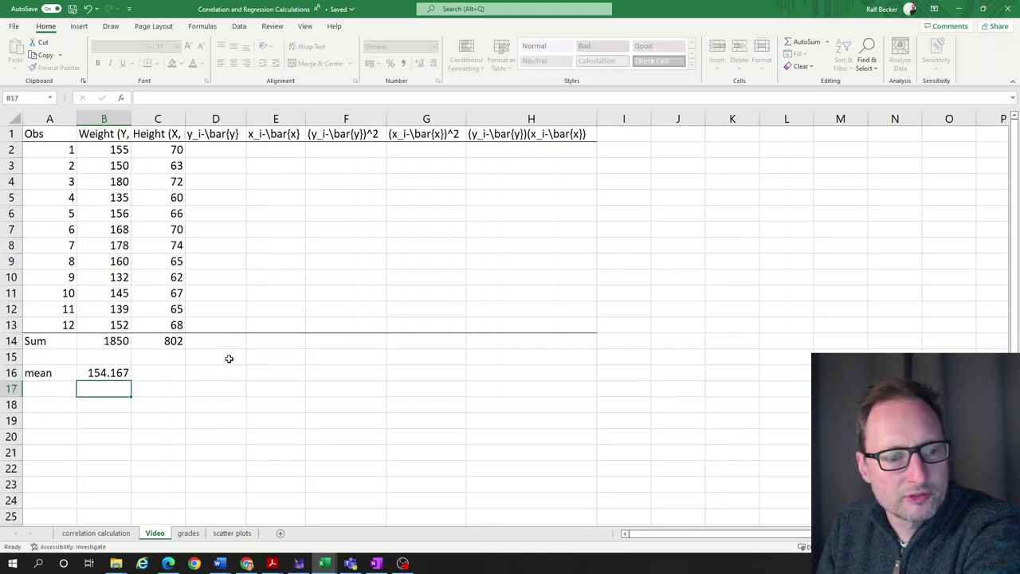
Step: Enter =C14/12 in C16, giving the height mean 66.8333
{"action": "key", "text": "Up"}
{"action": "key", "text": "Right"}
{"action": "type", "text": "="}
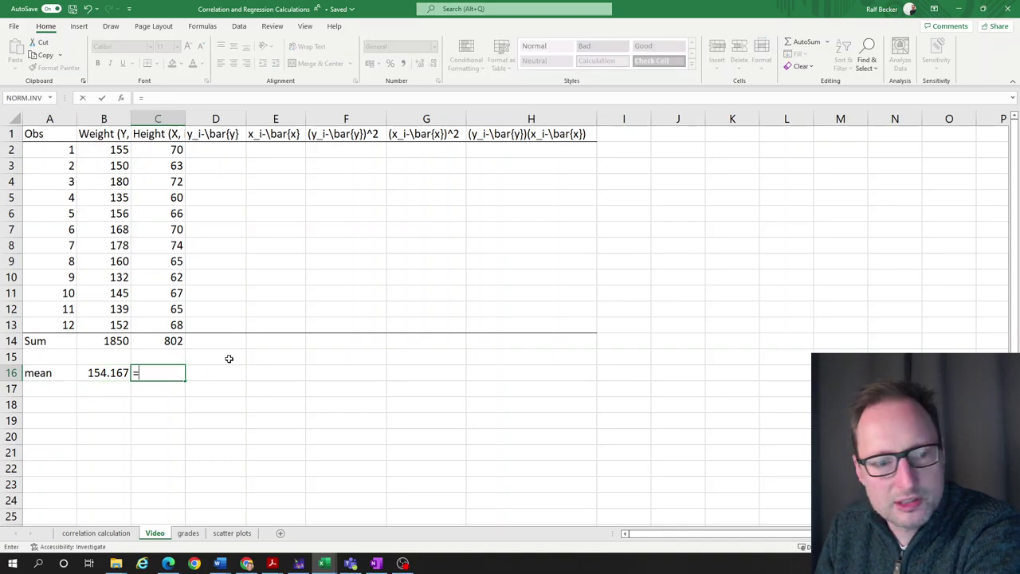
{"action": "key", "text": "Up"}
{"action": "key", "text": "Up"}
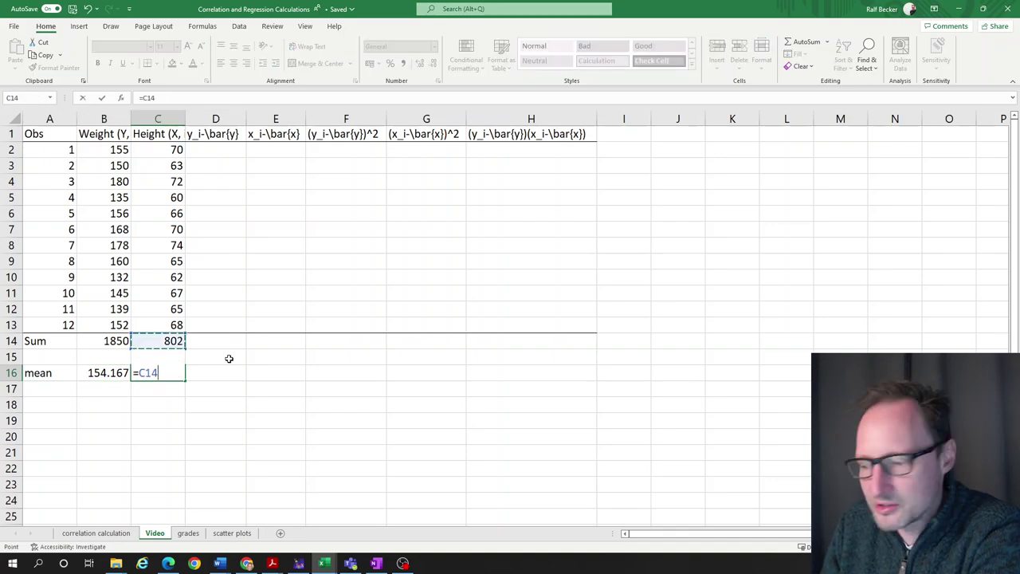
{"action": "type", "text": "/12"}
{"action": "key", "text": "Return"}
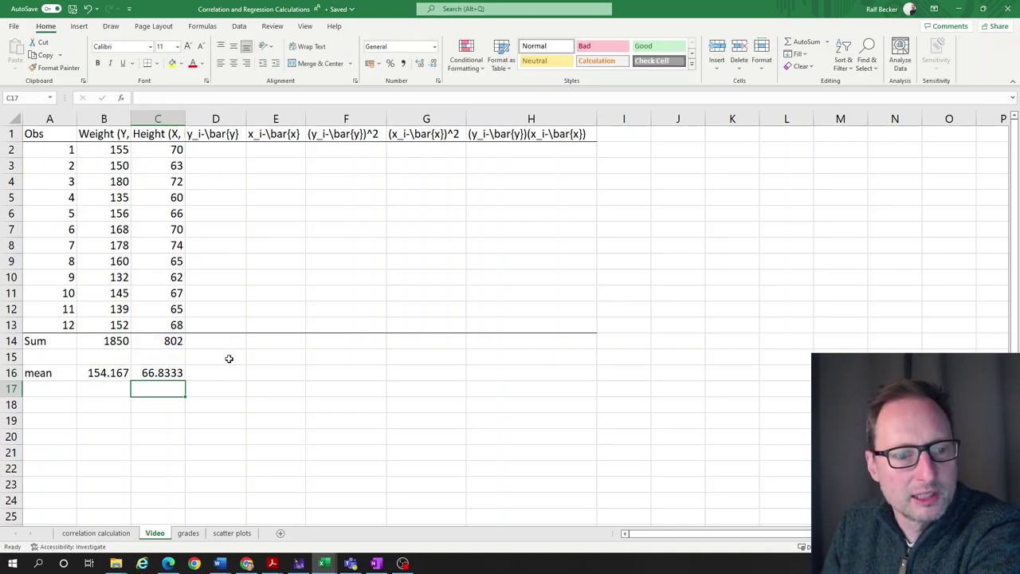
{"action": "key", "text": "Up"}
{"action": "key", "text": "Left"}
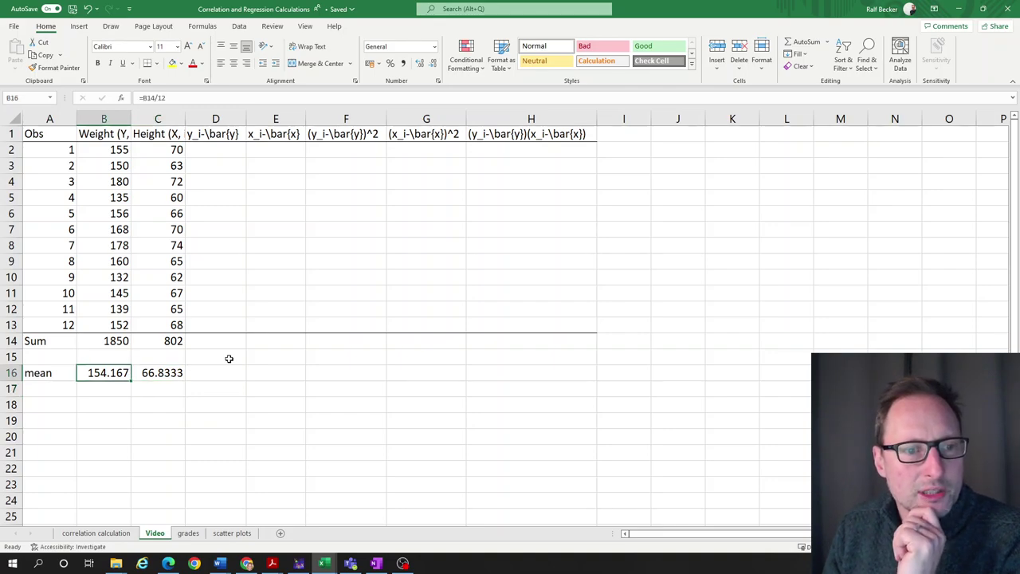
{"action": "left_click", "coordinate": [218, 149]}
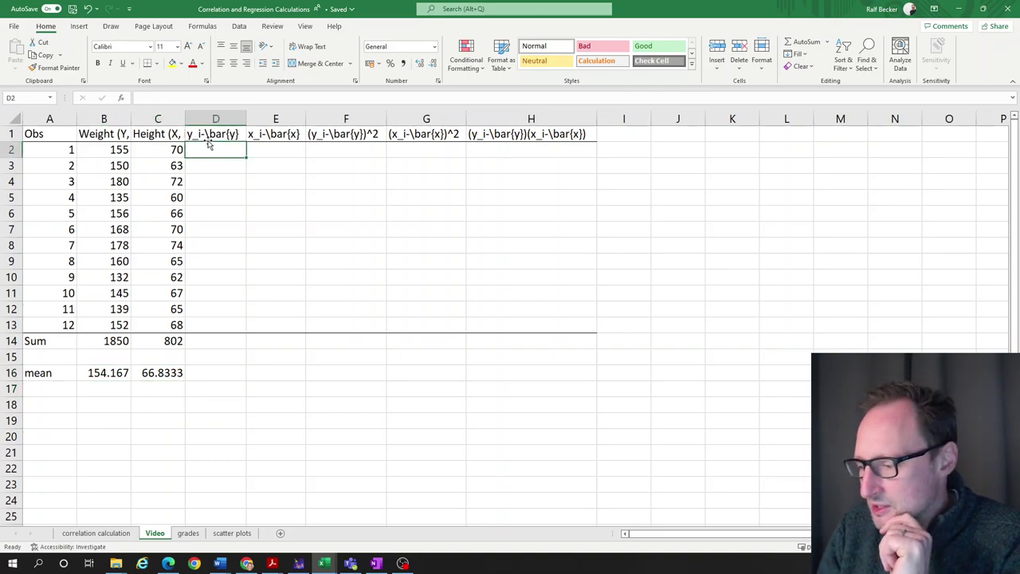
Step: Enter =B2-B16 in D2, giving the first weight deviation 0.8333333
{"action": "type", "text": "="}
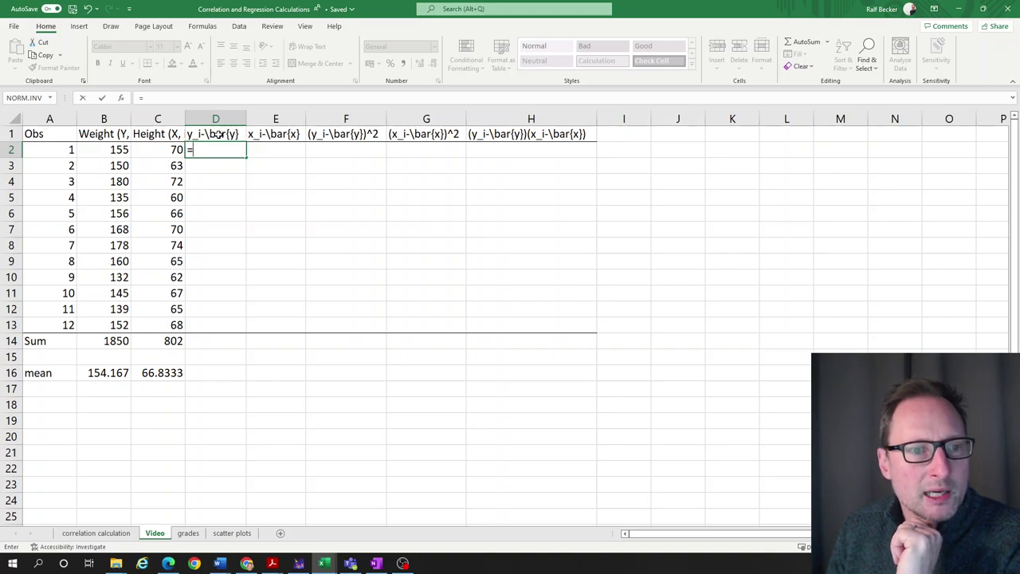
{"action": "left_click", "coordinate": [114, 152]}
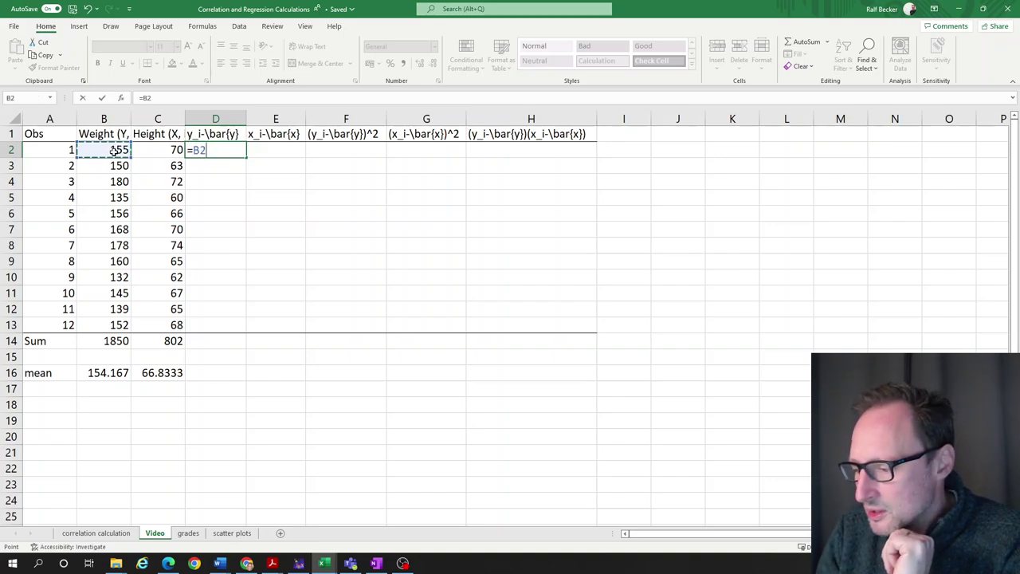
{"action": "type", "text": "-"}
{"action": "left_click", "coordinate": [108, 376]}
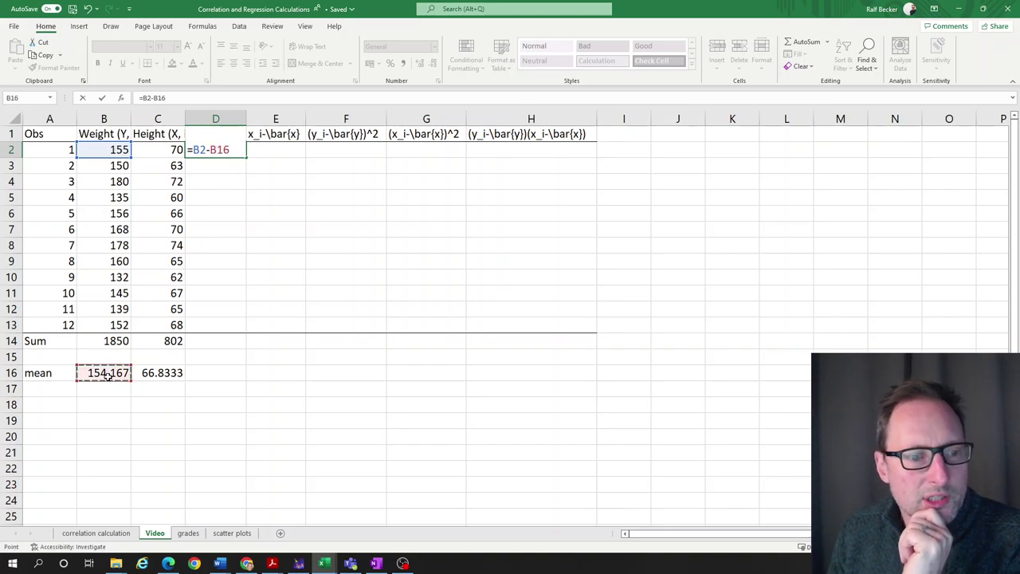
{"action": "key", "text": "Return"}
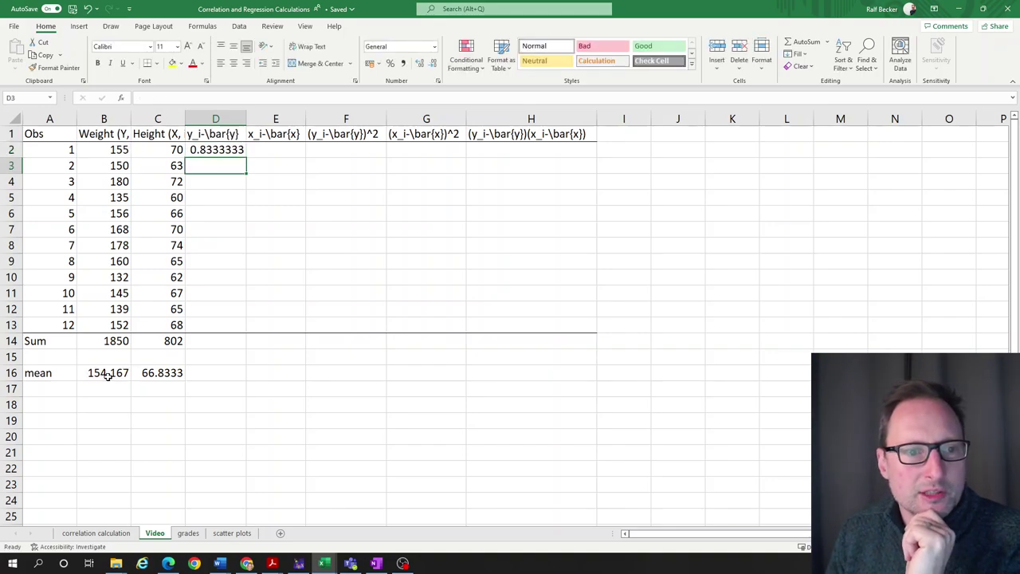
Step: Fill D2's formula down to D13 and inspect D3, which shows =B3-B17
{"action": "left_click", "coordinate": [229, 151]}
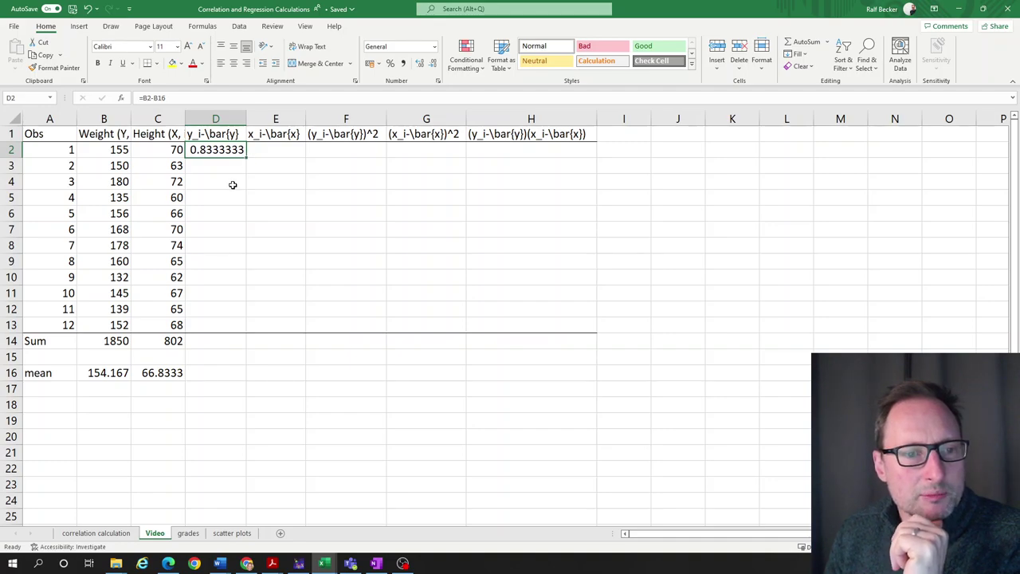
{"action": "left_click_drag", "start_coordinate": [245, 157], "coordinate": [238, 328]}
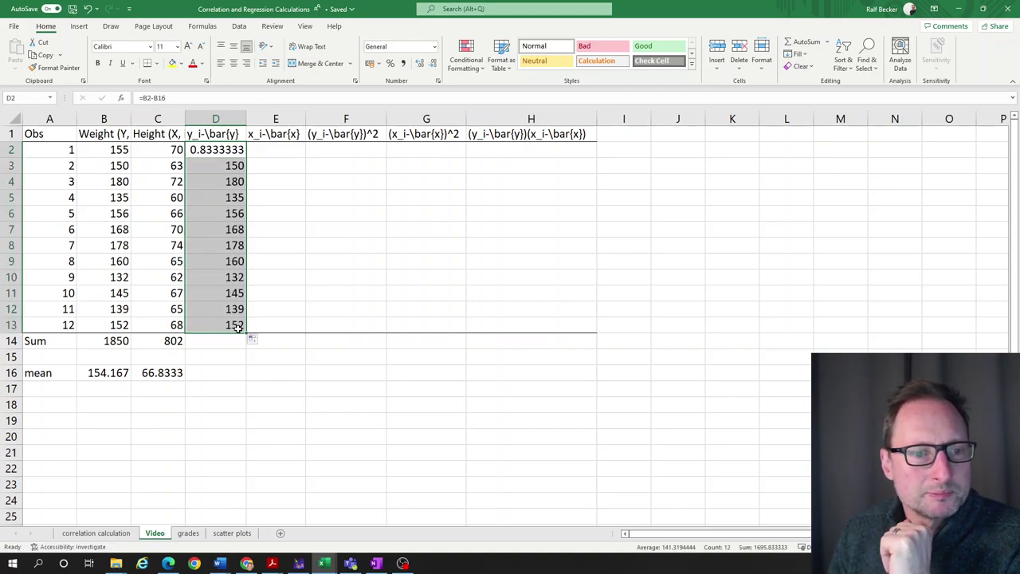
{"action": "left_click", "coordinate": [252, 237]}
{"action": "left_click", "coordinate": [225, 167]}
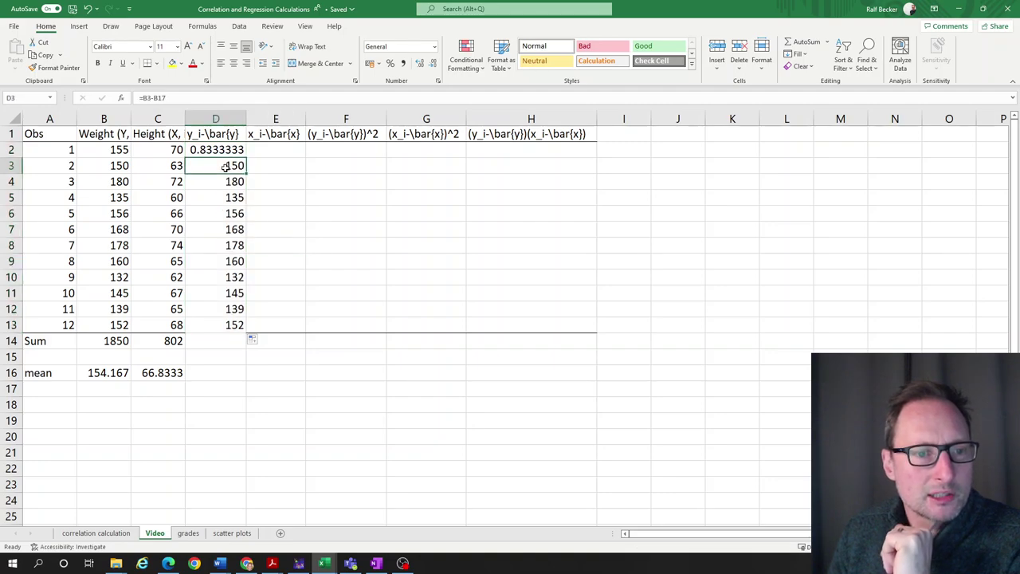
{"action": "type", "text": "=B3-B17"}
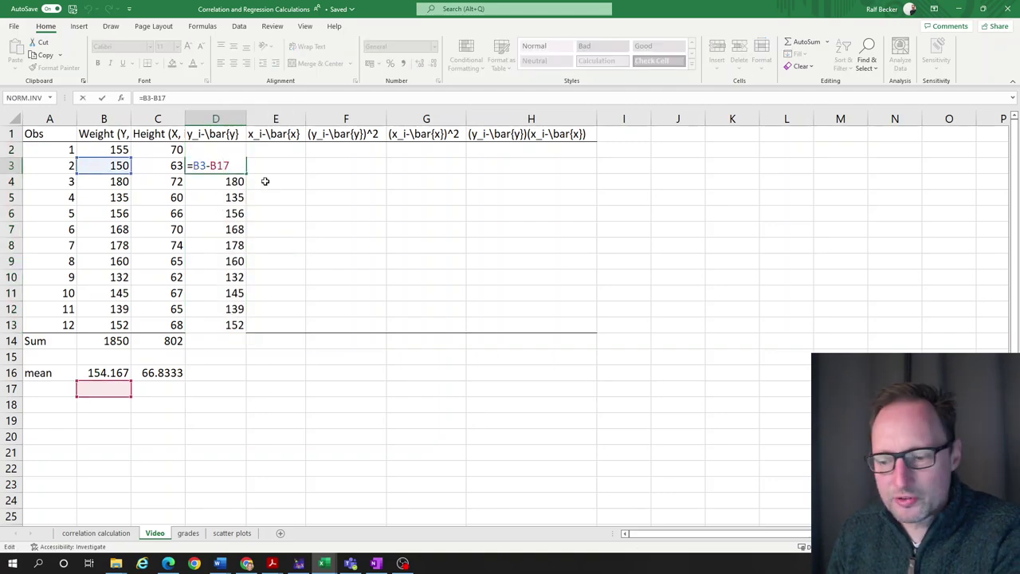
{"action": "key", "text": "Escape"}
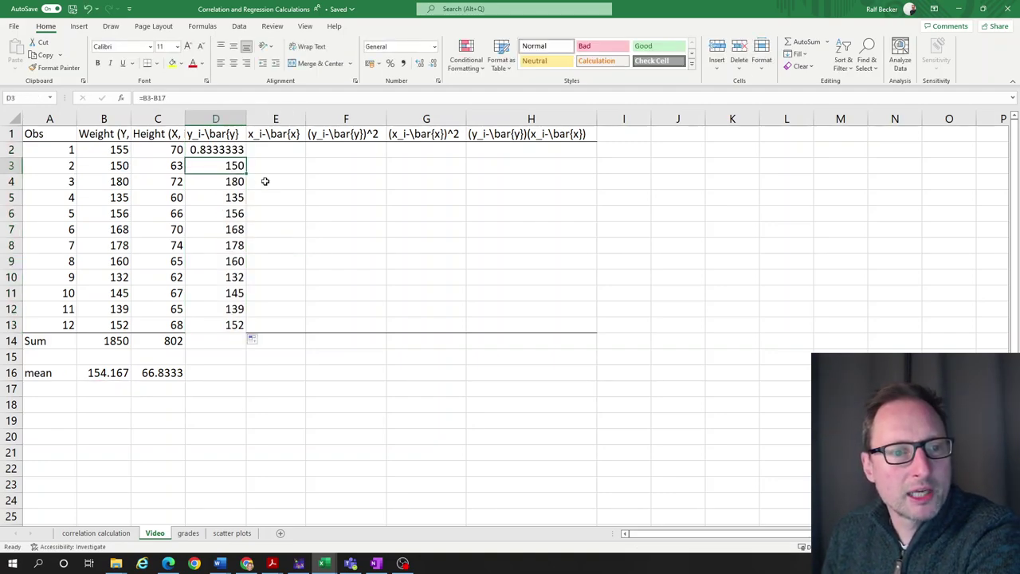
Step: Change D2's formula to =B2-$B$16 so the mean reference stays fixed
{"action": "double_click", "coordinate": [227, 167]}
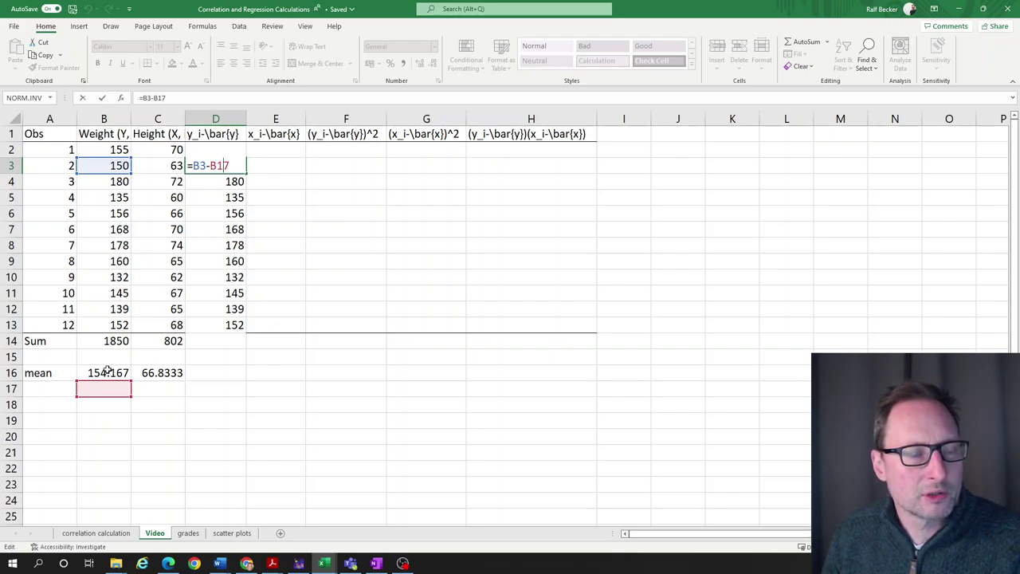
{"action": "key", "text": "Escape"}
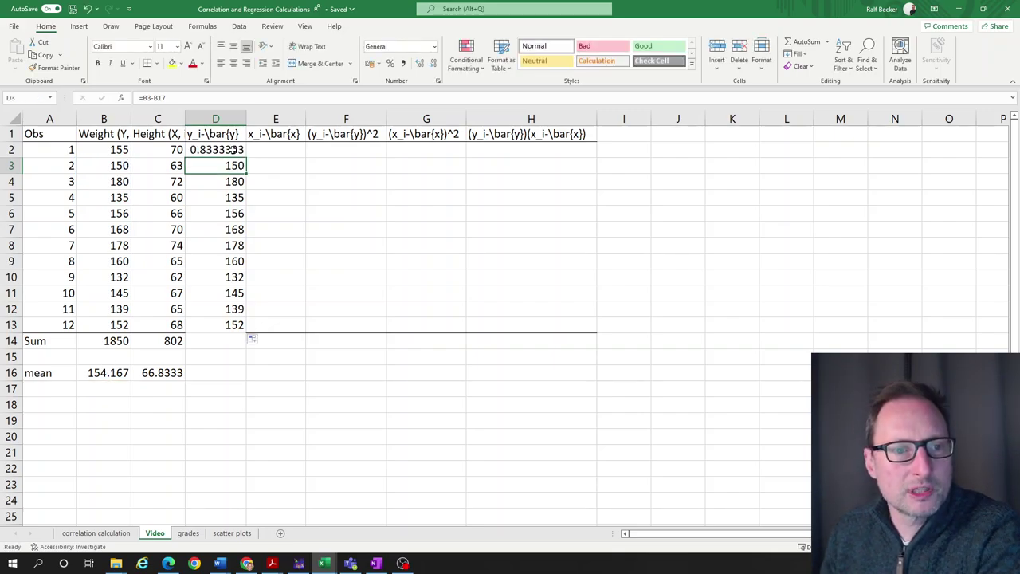
{"action": "left_click", "coordinate": [233, 150]}
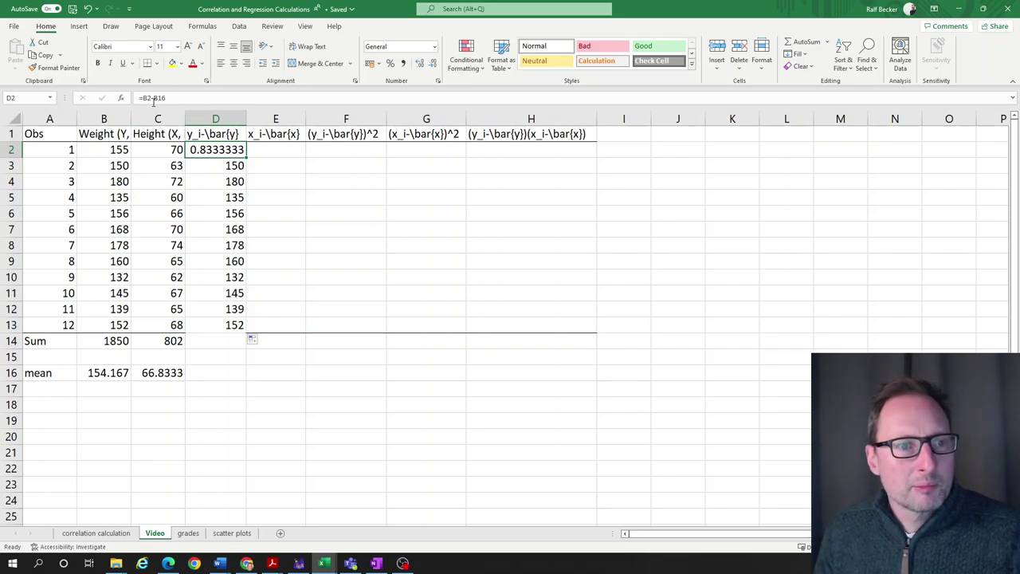
{"action": "left_click", "coordinate": [154, 99]}
{"action": "double_click", "coordinate": [159, 97]}
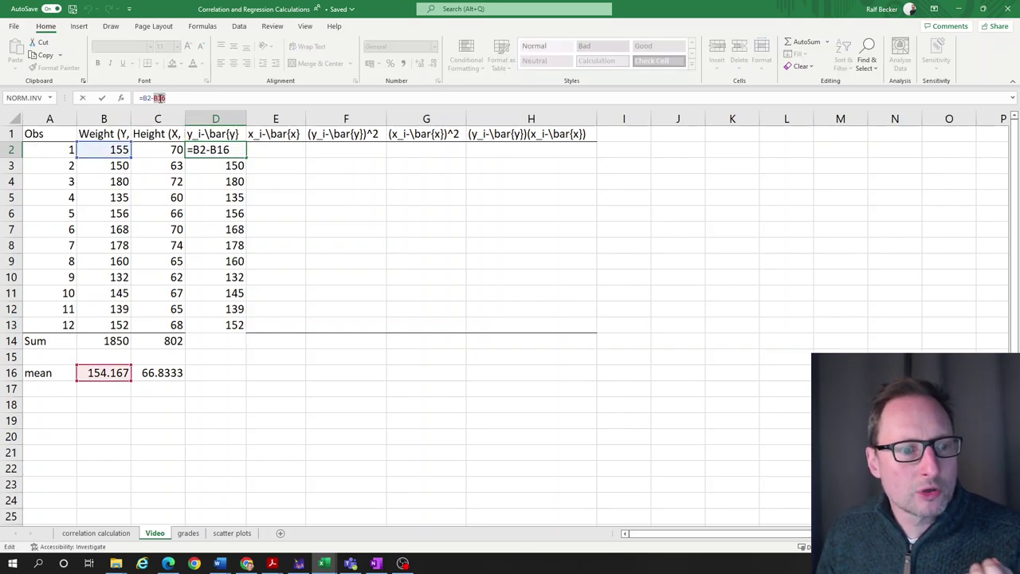
{"action": "left_click", "coordinate": [160, 99]}
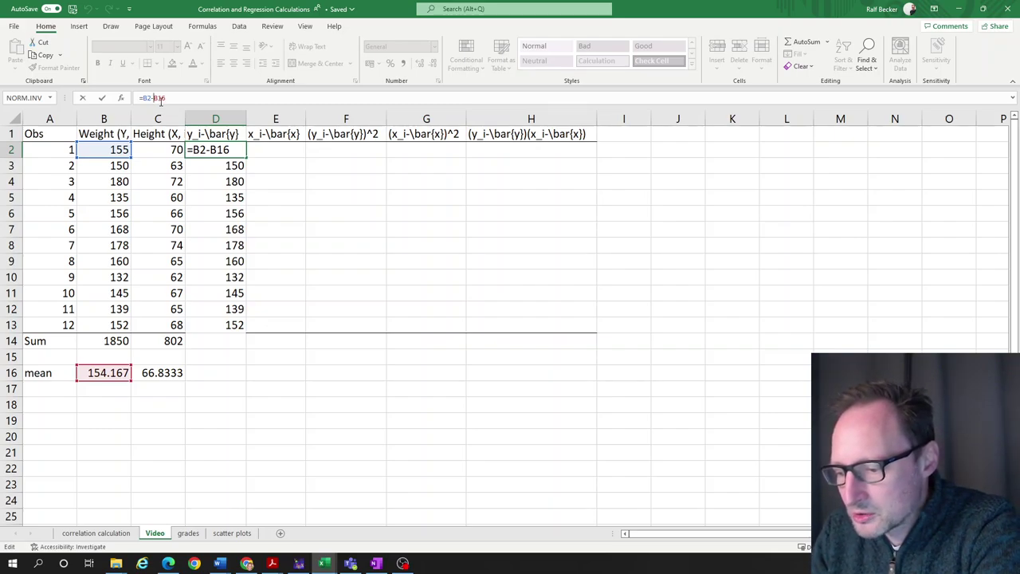
{"action": "type", "text": "$"}
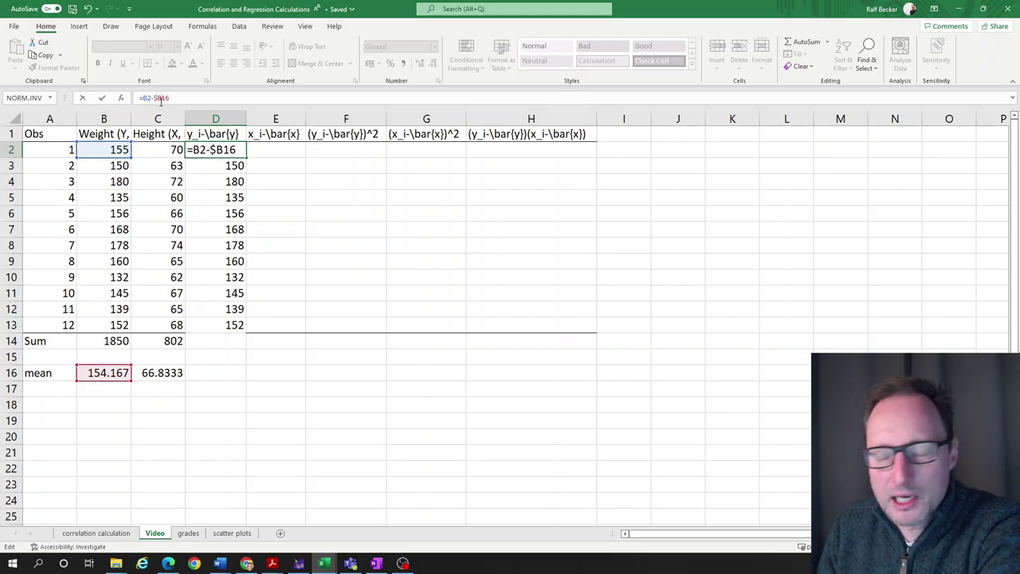
{"action": "left_click", "coordinate": [161, 99]}
{"action": "type", "text": "$"}
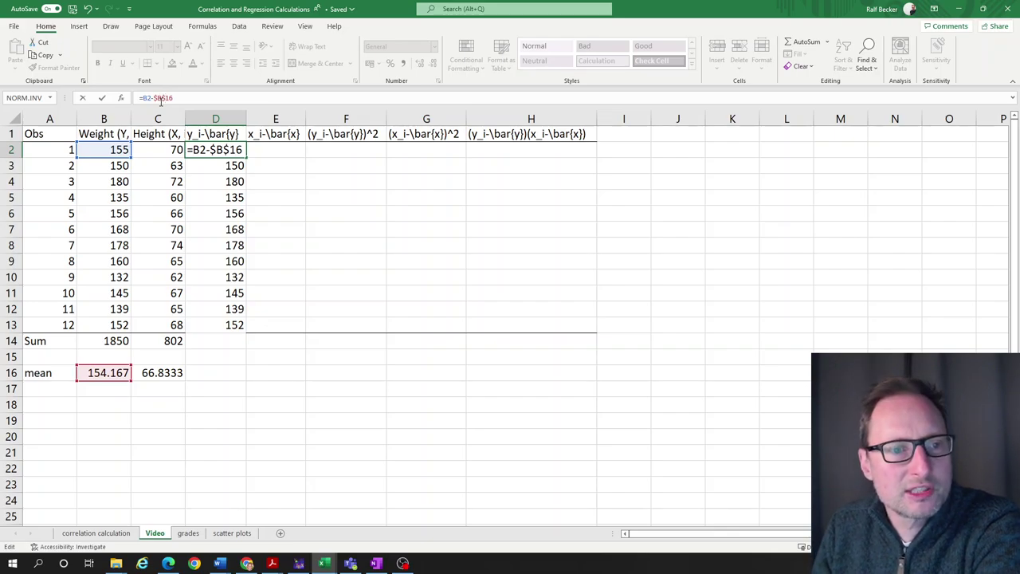
{"action": "key", "text": "Return"}
Step: Refill D2 down to D13 and check D7 and D13 use $B$16
{"action": "left_click", "coordinate": [237, 149]}
{"action": "double_click", "coordinate": [247, 157]}
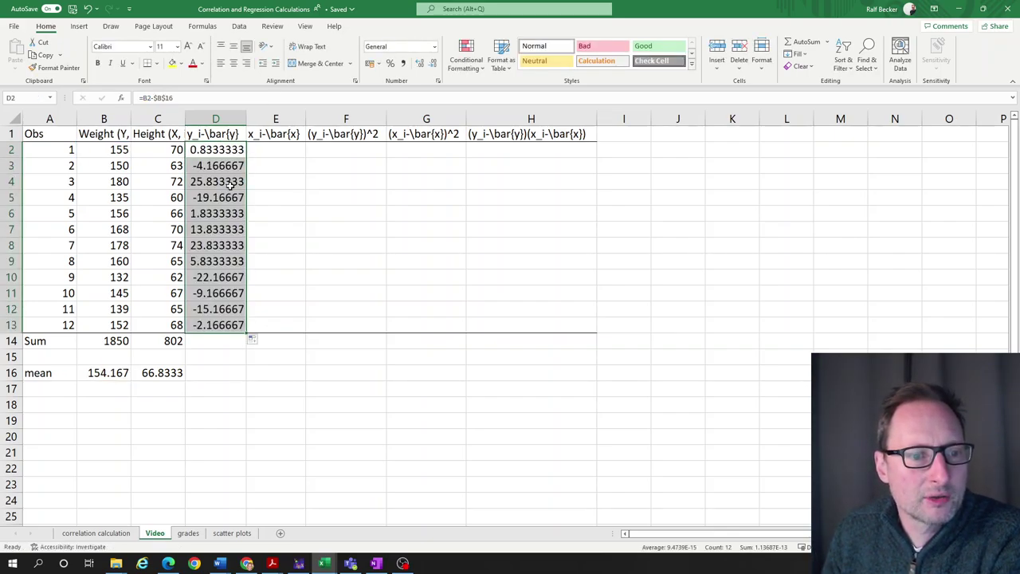
{"action": "left_click", "coordinate": [281, 298]}
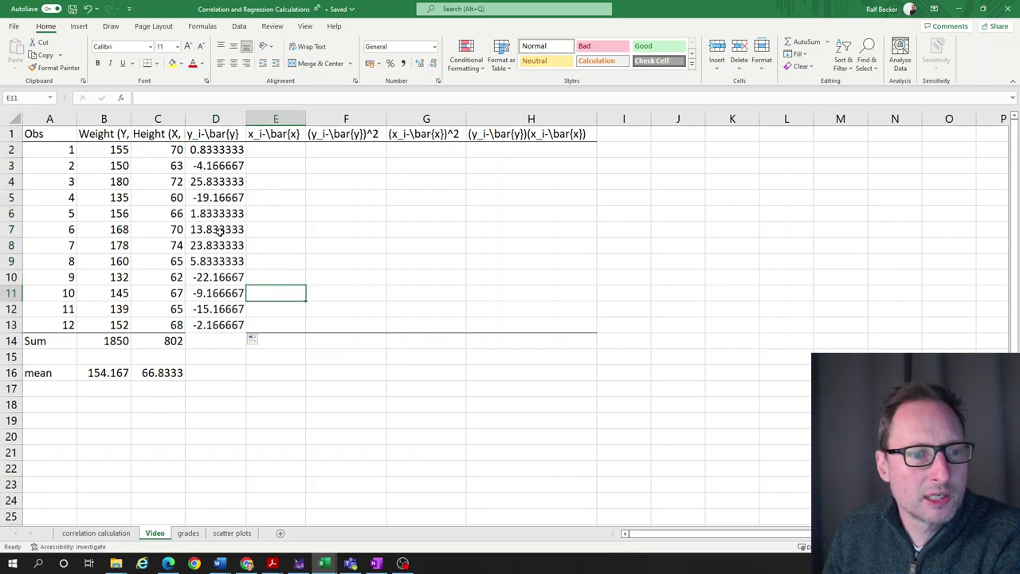
{"action": "double_click", "coordinate": [220, 233]}
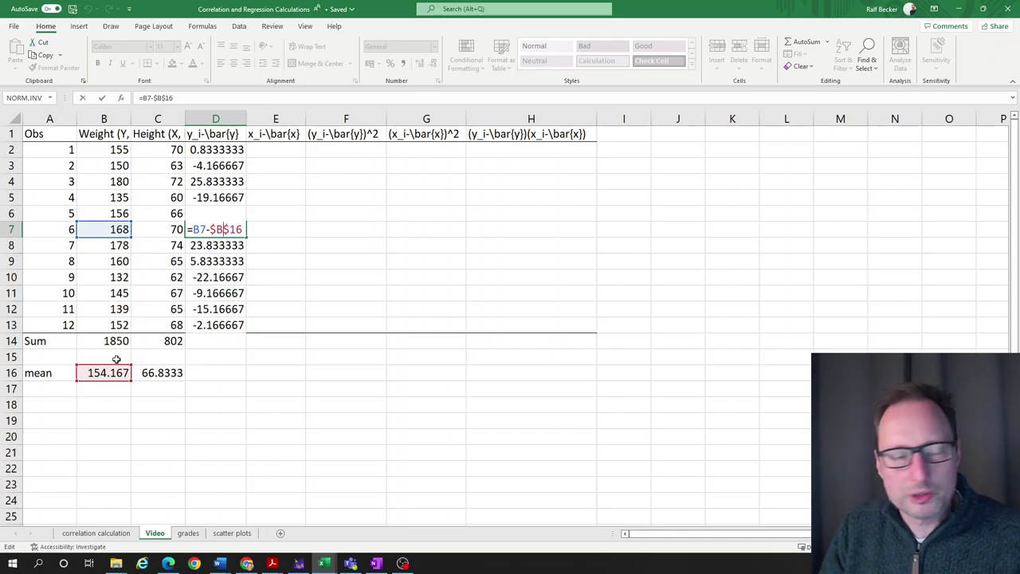
{"action": "key", "text": "Return"}
{"action": "left_click", "coordinate": [220, 324]}
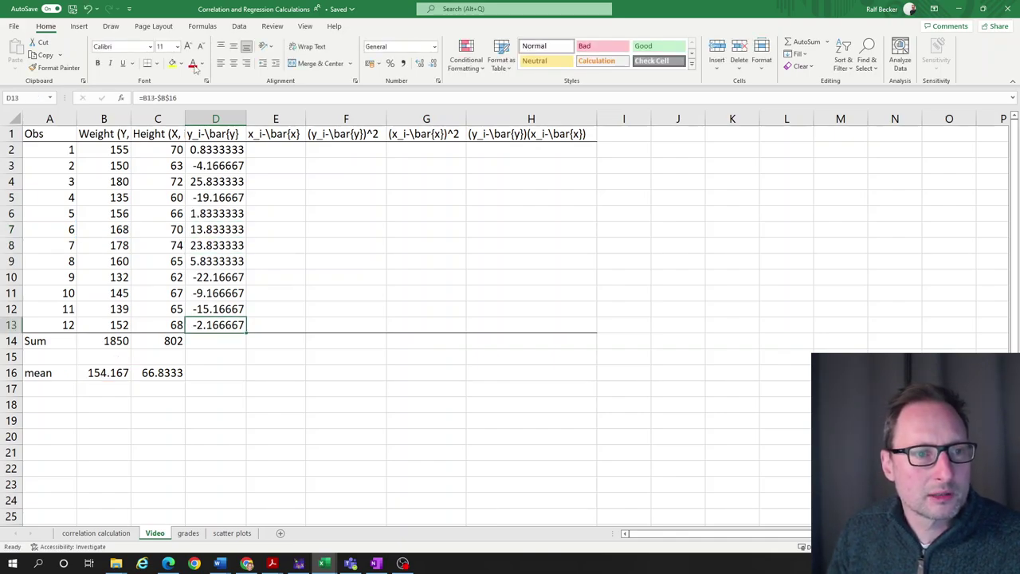
Step: Enter =SUM(D2:D13) in D14, giving 1.13687E-13
{"action": "left_click", "coordinate": [221, 342]}
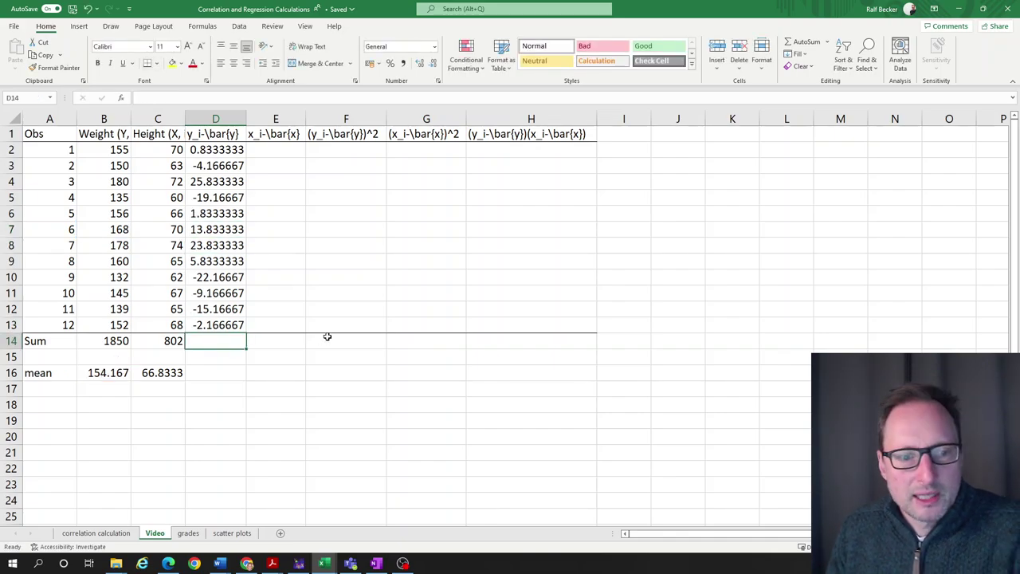
{"action": "type", "text": "=sum("}
{"action": "key", "text": "Up"}
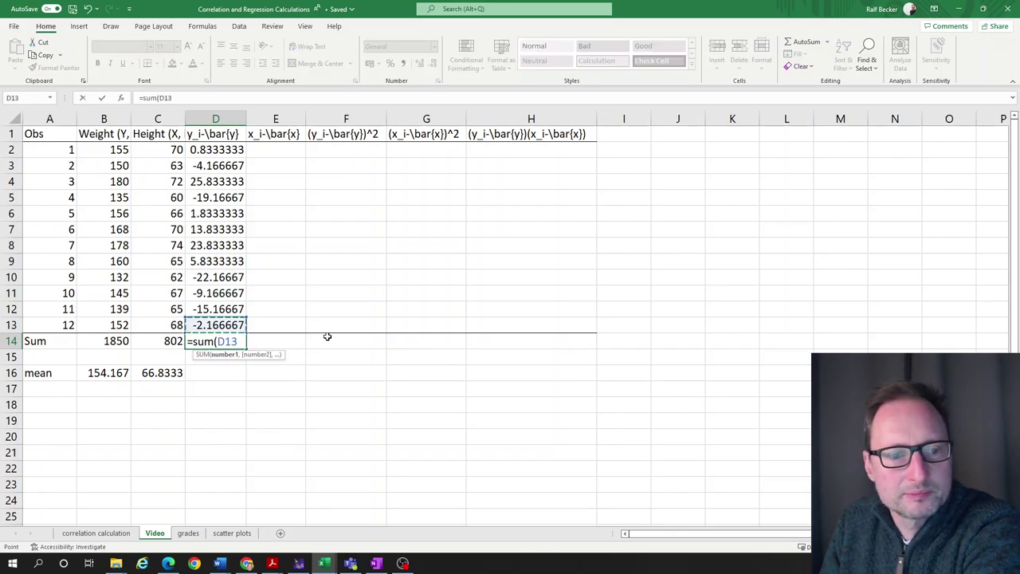
{"action": "key", "text": "shift+Up"}
{"action": "key", "text": "shift+Up"}
{"action": "key", "text": "shift+Up"}
{"action": "key", "text": "shift+Up"}
{"action": "key", "text": "shift+Up"}
{"action": "key", "text": "shift+Up"}
{"action": "key", "text": "shift+Up"}
{"action": "key", "text": "shift+Up"}
{"action": "key", "text": "shift+Up"}
{"action": "key", "text": "shift+Up"}
{"action": "key", "text": "shift+Up"}
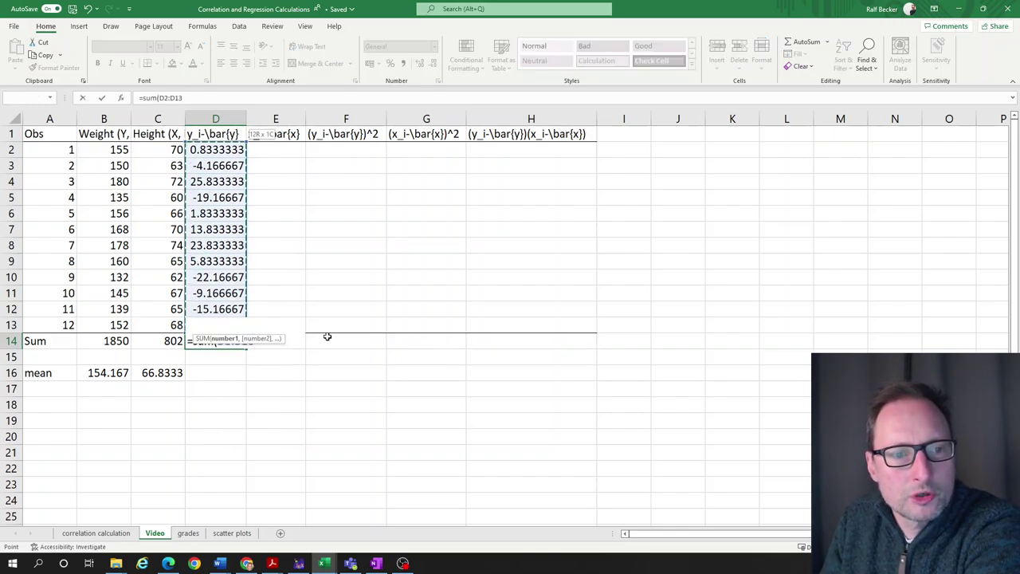
{"action": "key", "text": "Return"}
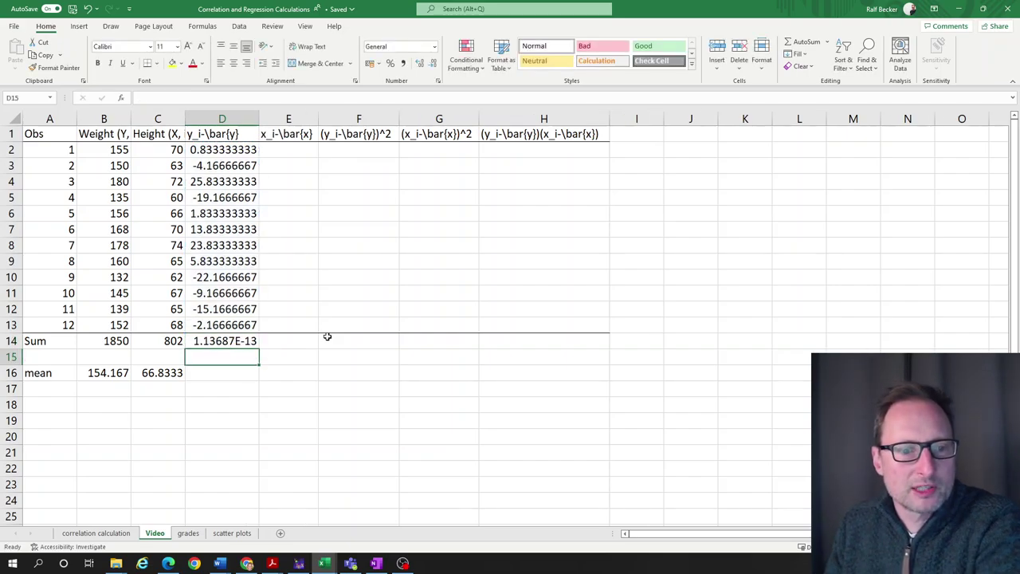
{"action": "left_click", "coordinate": [252, 341]}
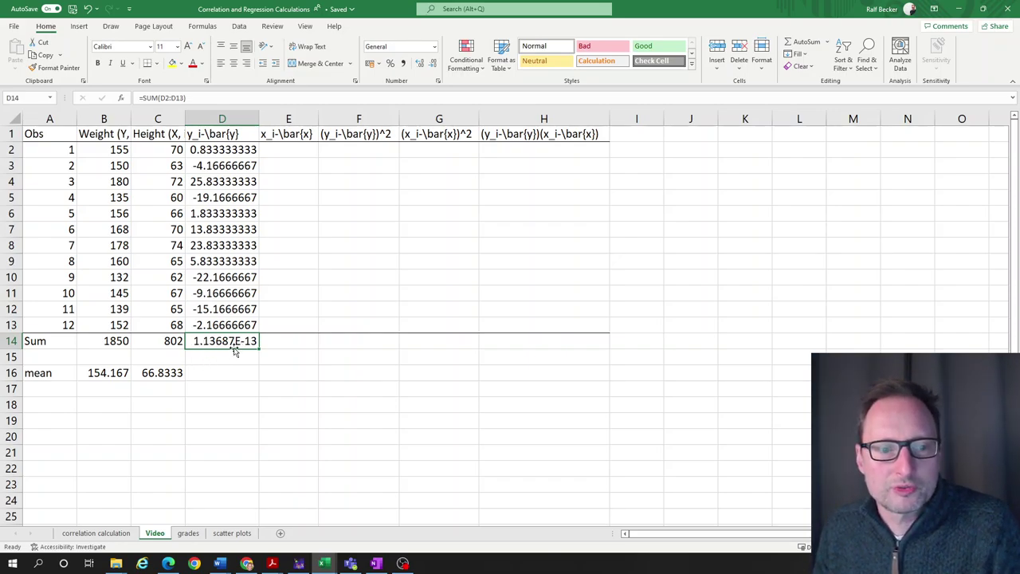
{"action": "left_click", "coordinate": [283, 277]}
Step: Enter =C2-$C$16 in E2 for the first height deviation
{"action": "left_click", "coordinate": [286, 150]}
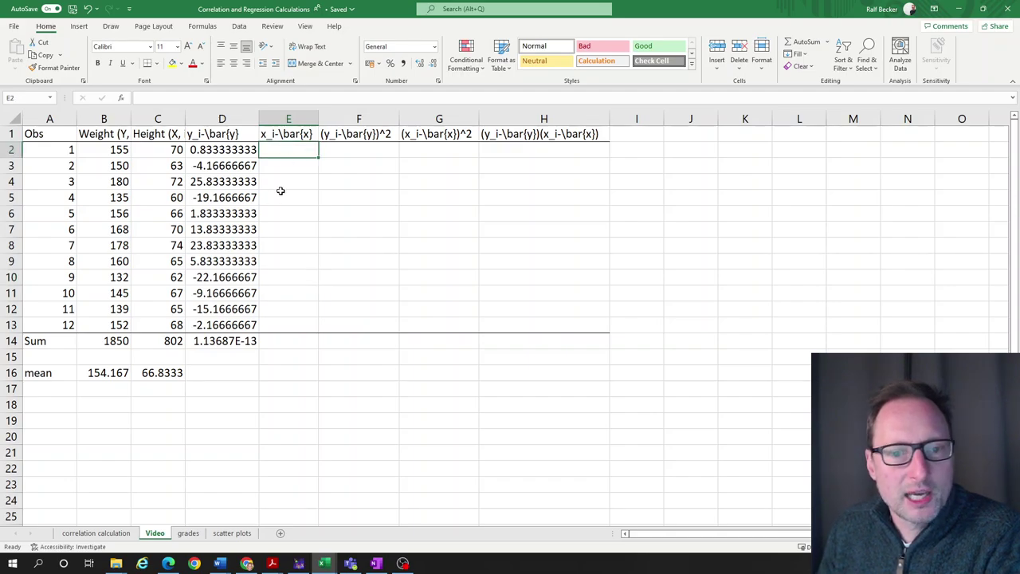
{"action": "type", "text": "="}
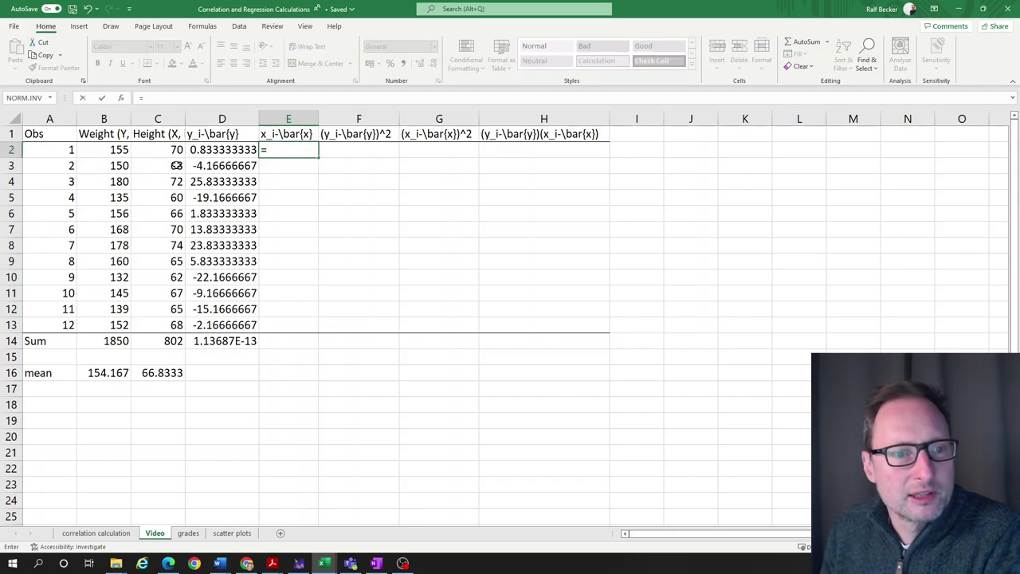
{"action": "left_click", "coordinate": [176, 150]}
{"action": "type", "text": "-"}
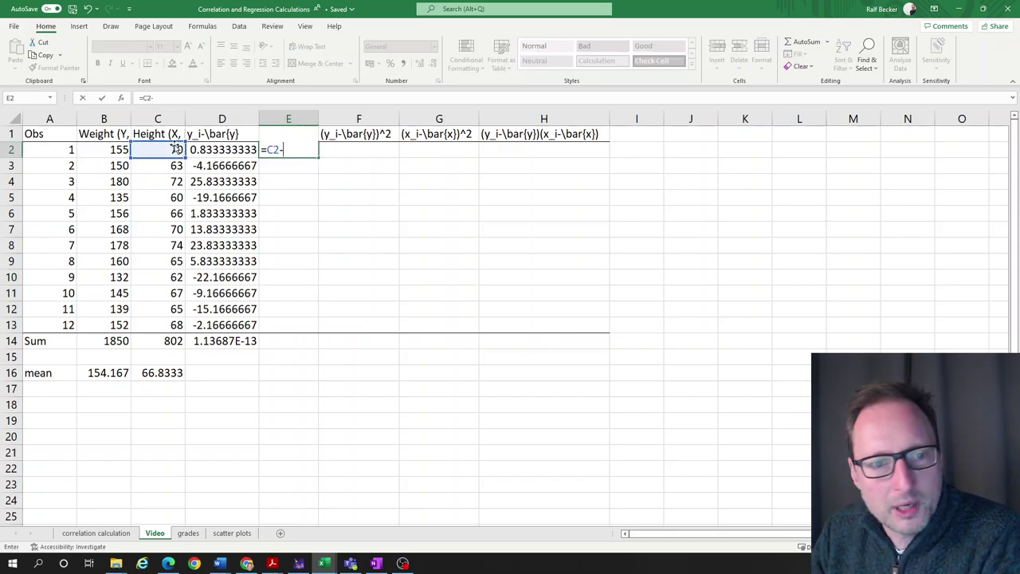
{"action": "left_click", "coordinate": [148, 373]}
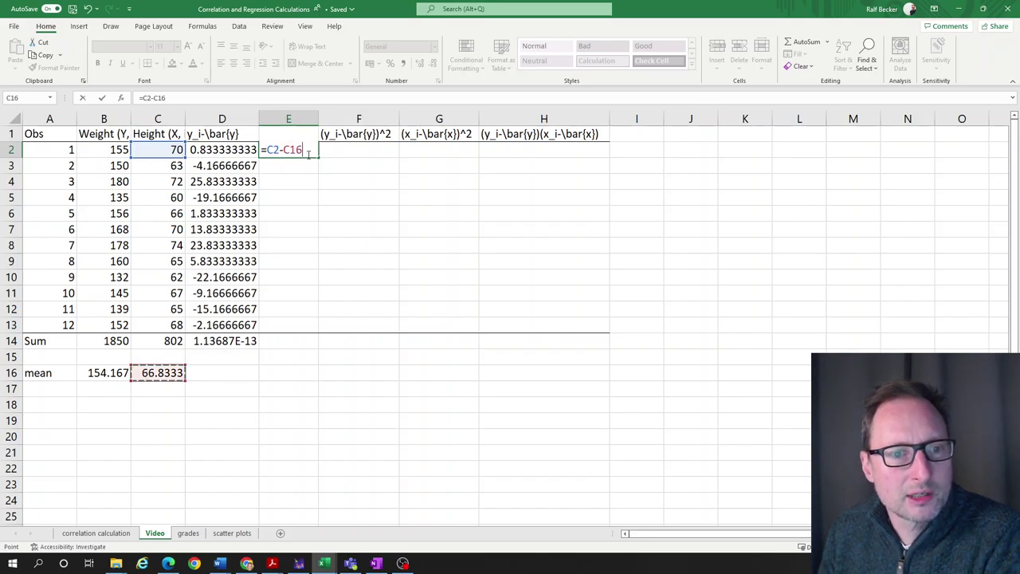
{"action": "left_click", "coordinate": [286, 152]}
{"action": "type", "text": "$C"}
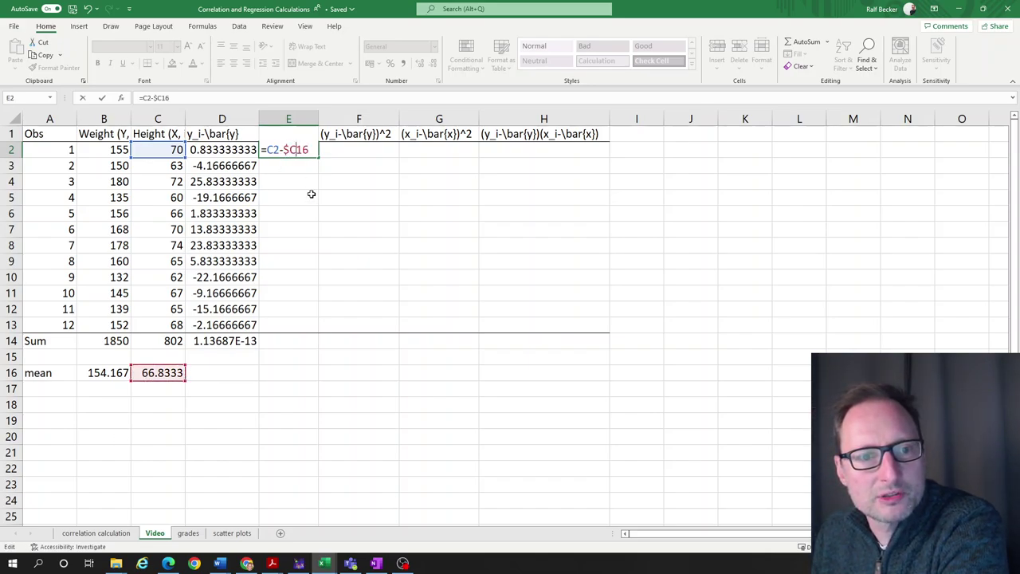
{"action": "type", "text": "$"}
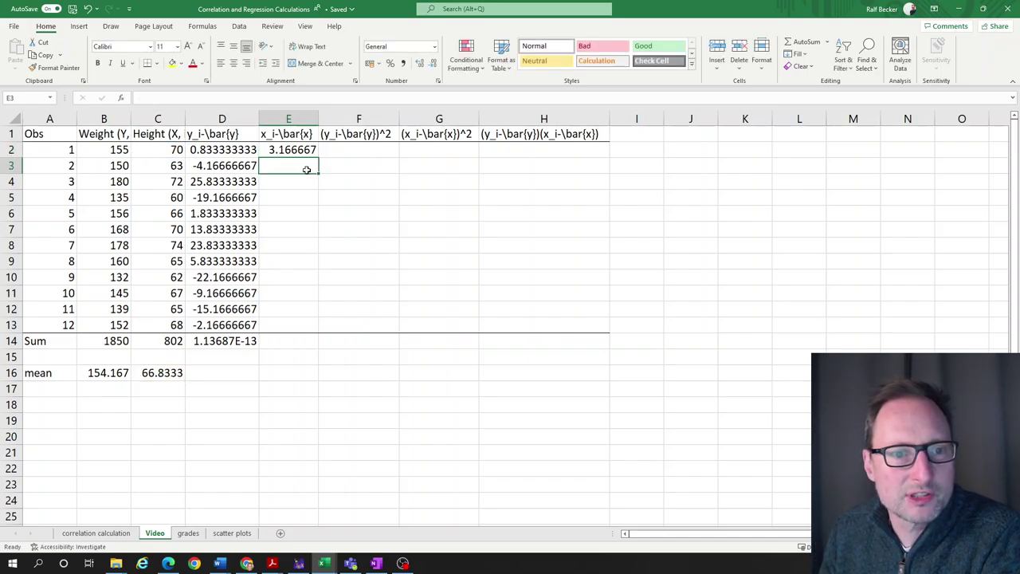
Step: Fill E2's formula down to E13, ending at 1.166667
{"action": "left_click", "coordinate": [315, 157]}
{"action": "double_click", "coordinate": [318, 157]}
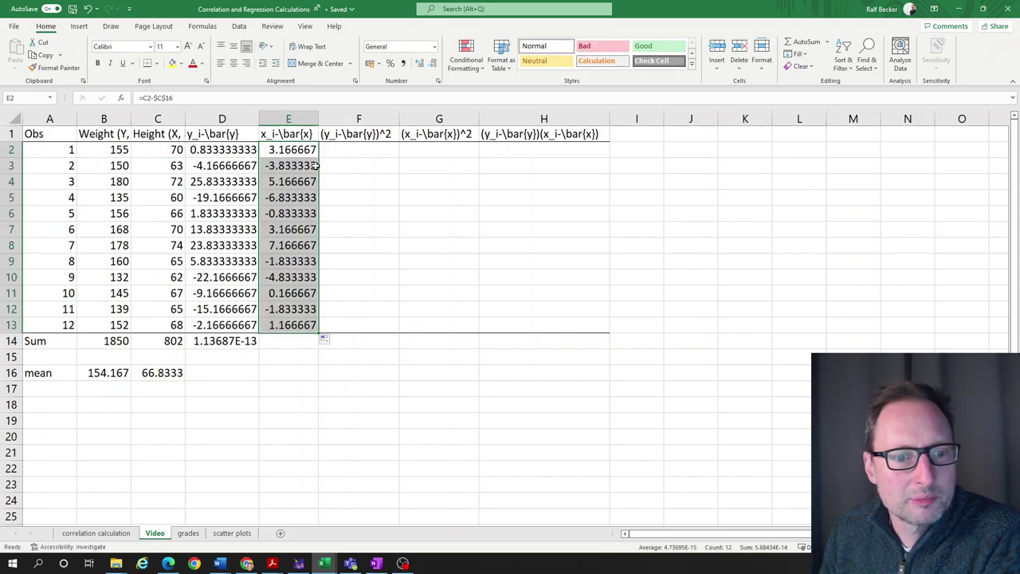
{"action": "left_click", "coordinate": [365, 311]}
{"action": "left_click", "coordinate": [297, 324]}
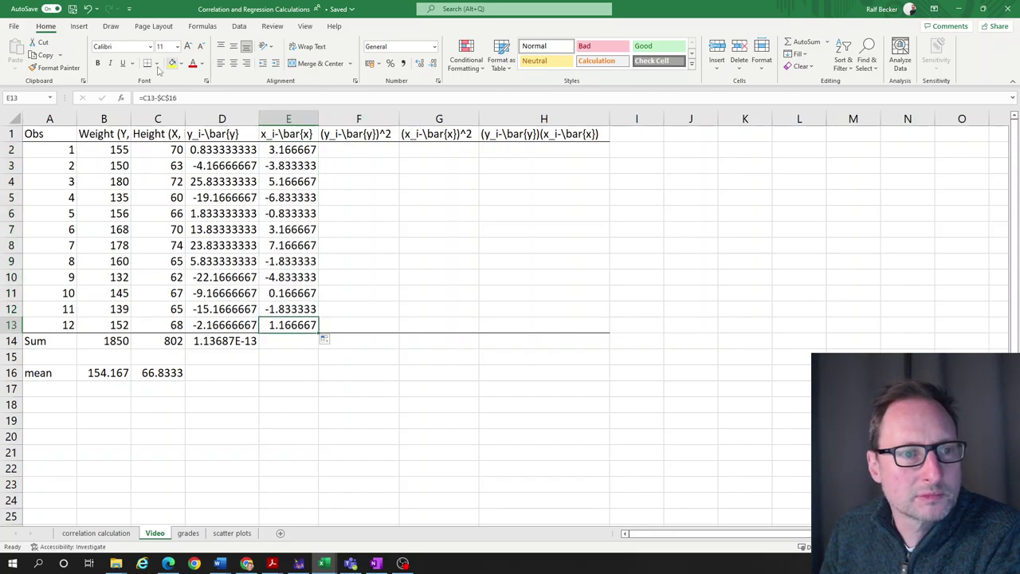
{"action": "left_click", "coordinate": [264, 342]}
Step: Copy the D14 sum formula into E14 to total the height deviations
{"action": "left_click", "coordinate": [241, 340]}
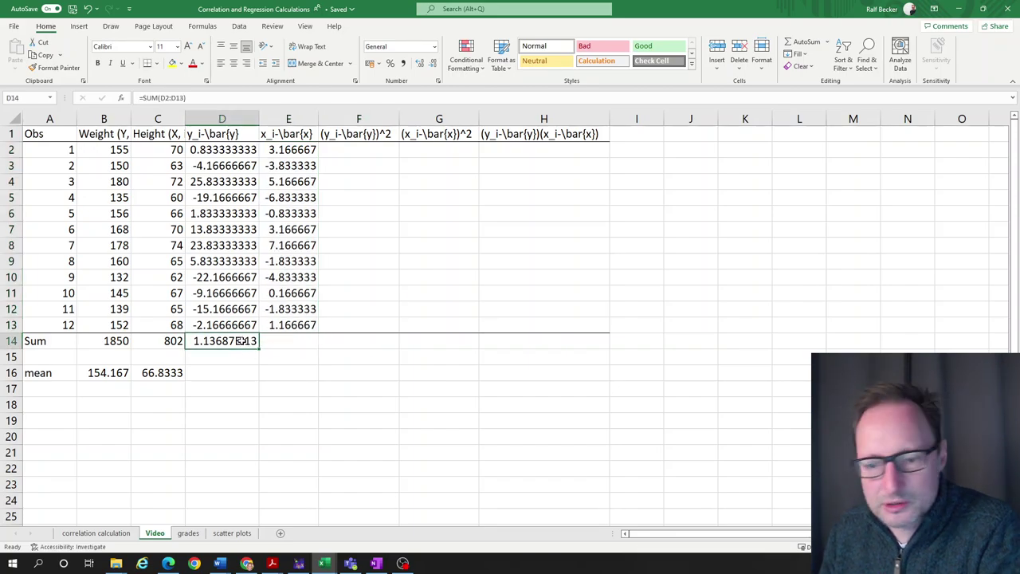
{"action": "key", "text": "ctrl+c"}
{"action": "left_click", "coordinate": [276, 344]}
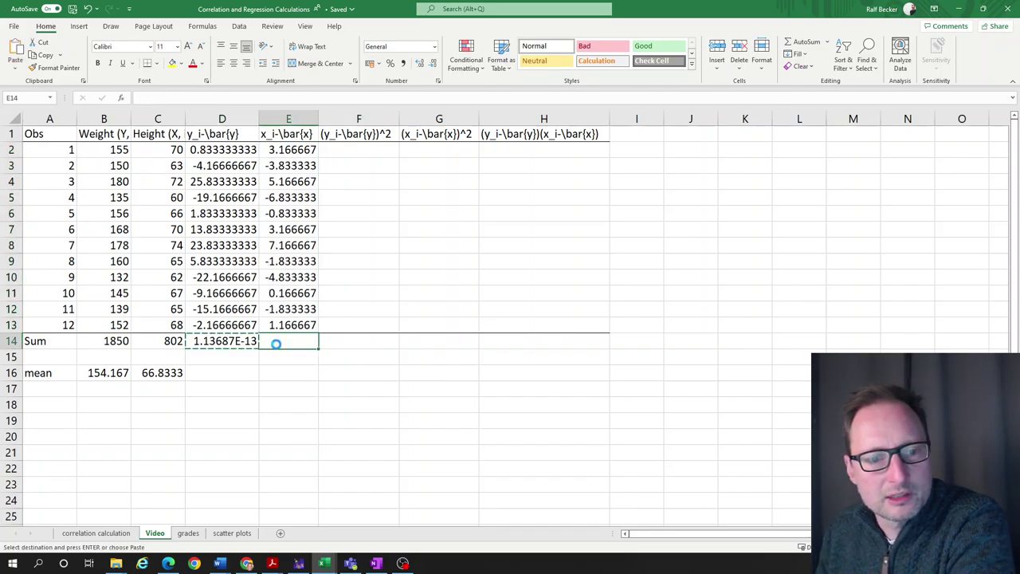
{"action": "key", "text": "ctrl+v"}
{"action": "left_click", "coordinate": [275, 361]}
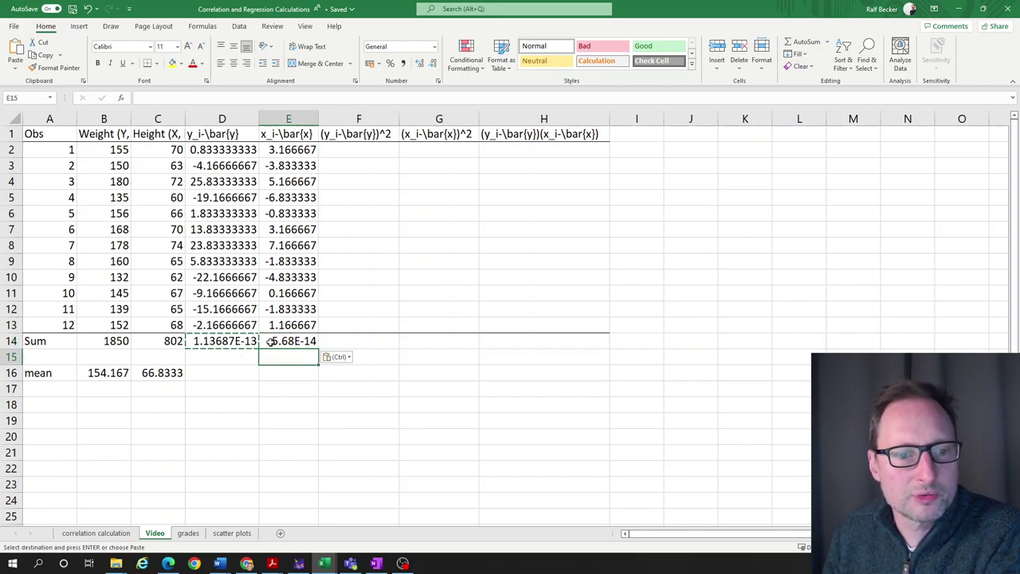
Step: Overwrite E14 and D14 with 0
{"action": "left_click", "coordinate": [280, 342]}
{"action": "type", "text": "0"}
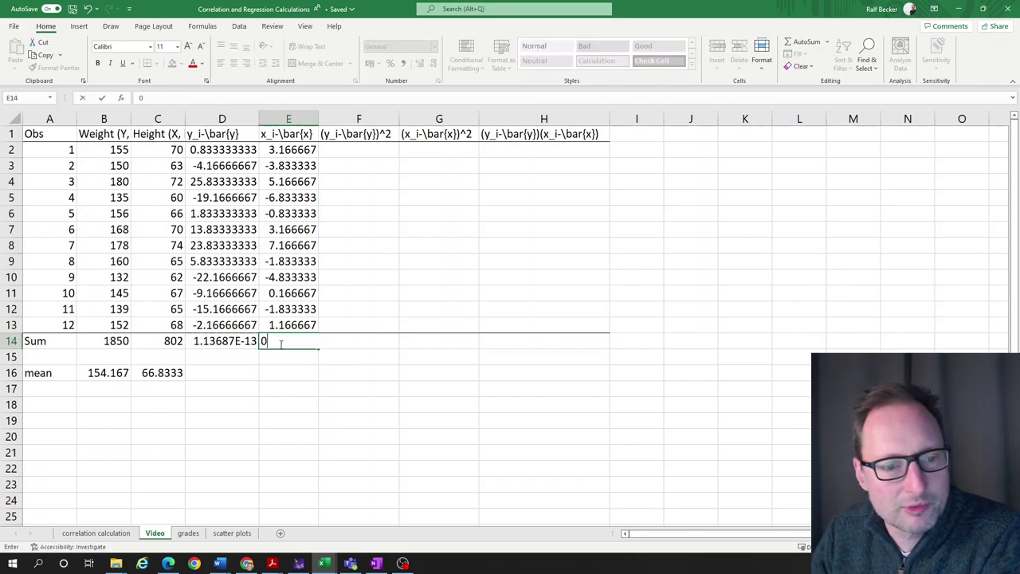
{"action": "key", "text": "Left"}
{"action": "type", "text": "0"}
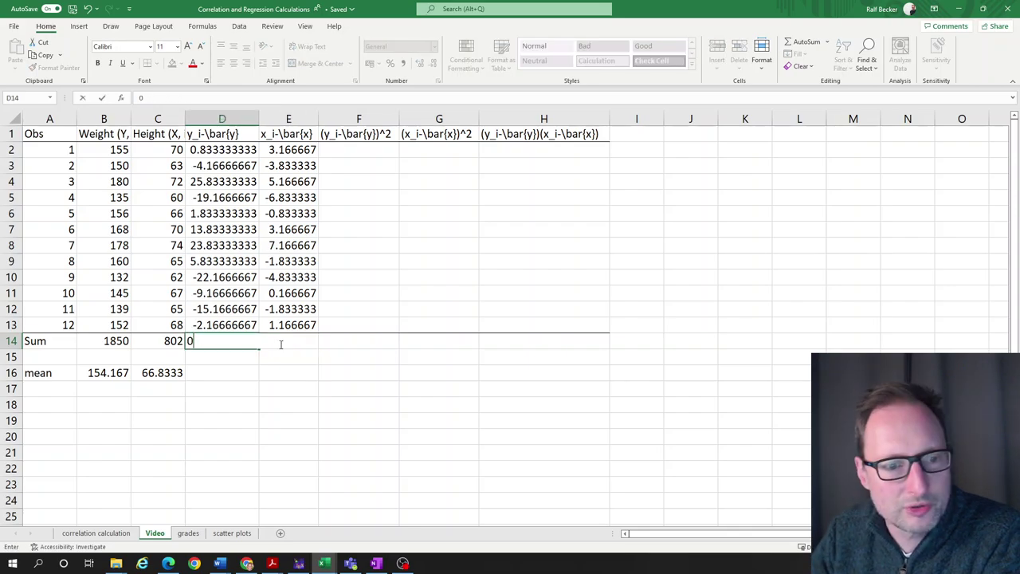
{"action": "key", "text": "Right"}
{"action": "key", "text": "Right"}
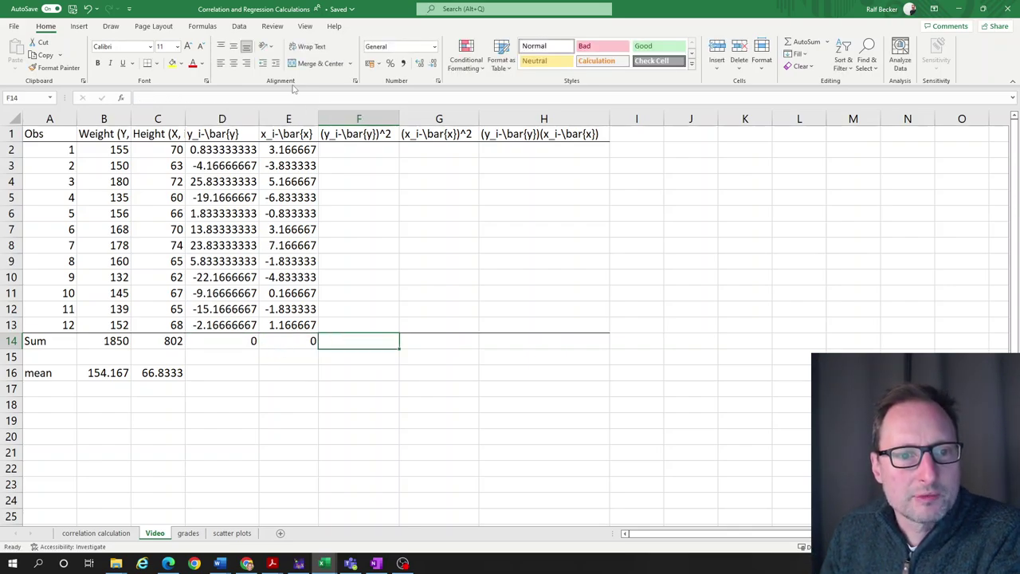
Step: Enter =D2^2 in F2, giving 0.694444444
{"action": "left_click", "coordinate": [356, 153]}
{"action": "type", "text": "="}
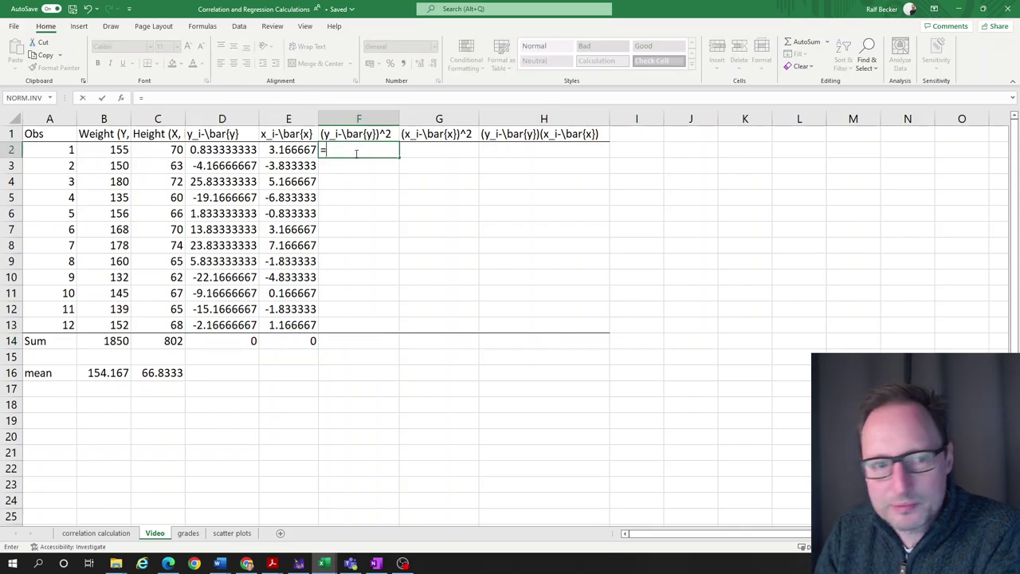
{"action": "left_click", "coordinate": [216, 144]}
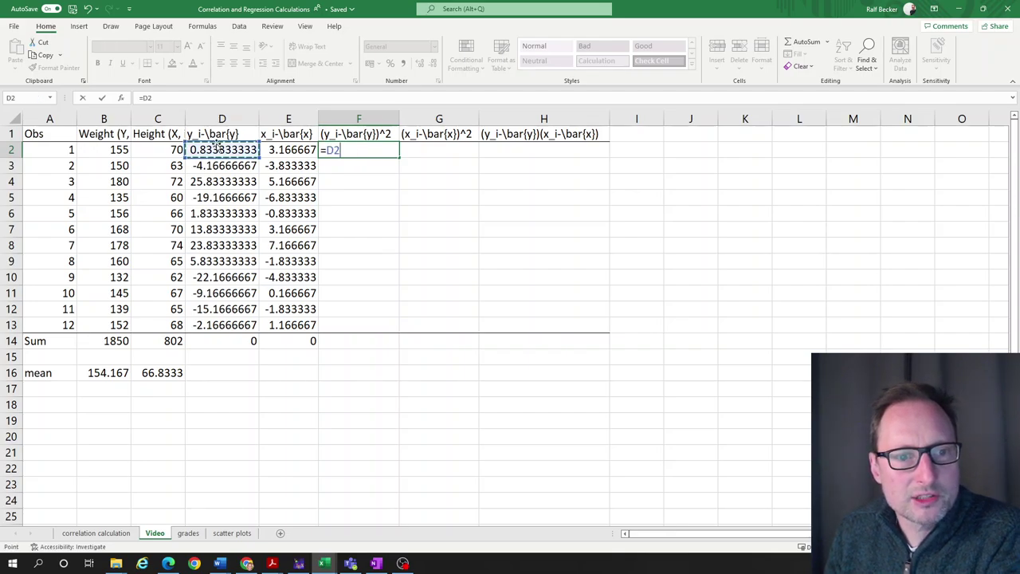
{"action": "type", "text": "^2"}
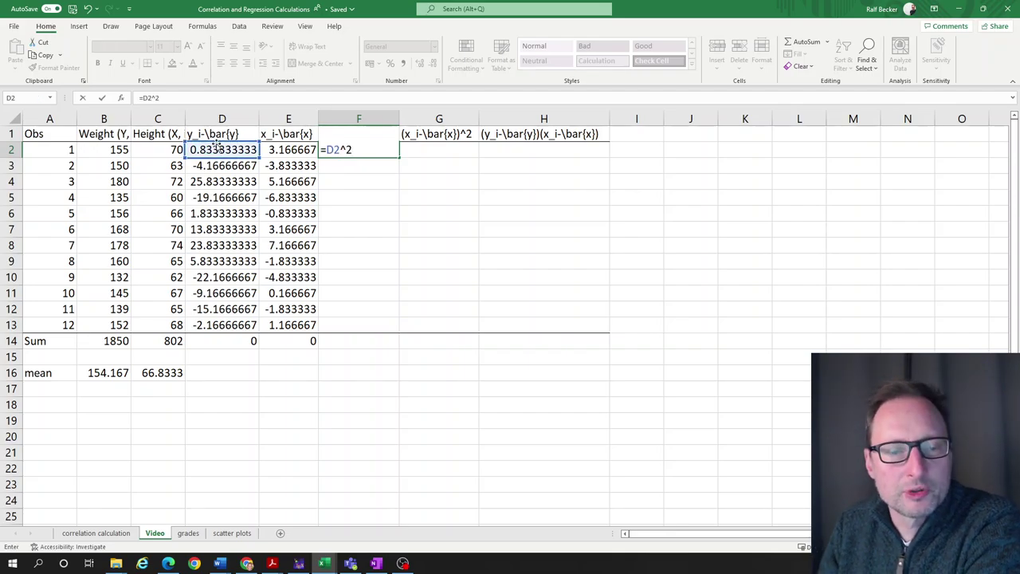
{"action": "key", "text": "Return"}
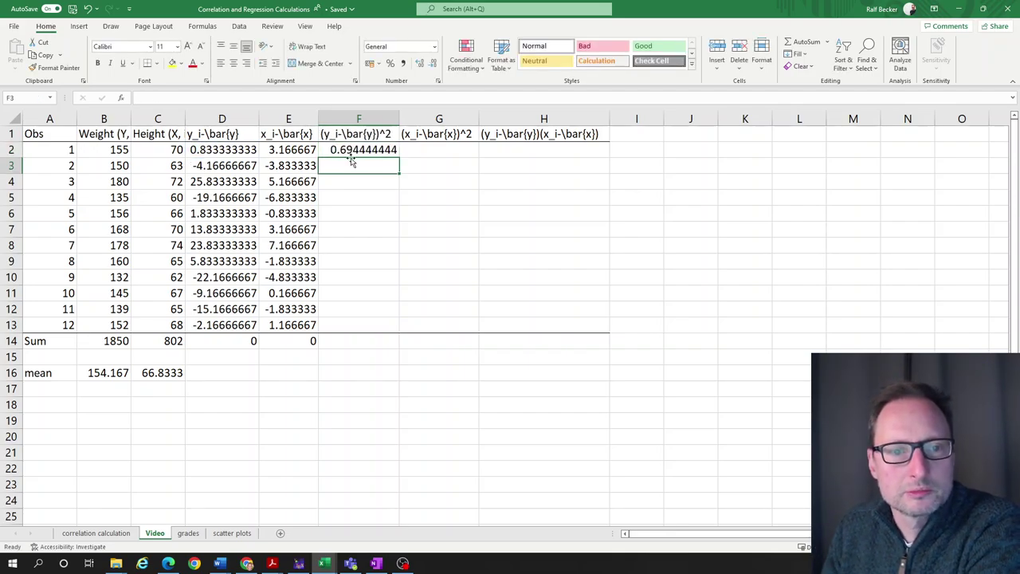
{"action": "key", "text": "Up"}
Step: Copy F2's formula into G2 so it squares E2 (10.02777778)
{"action": "left_click_drag", "start_coordinate": [398, 157], "coordinate": [454, 156]}
{"action": "left_click", "coordinate": [431, 162]}
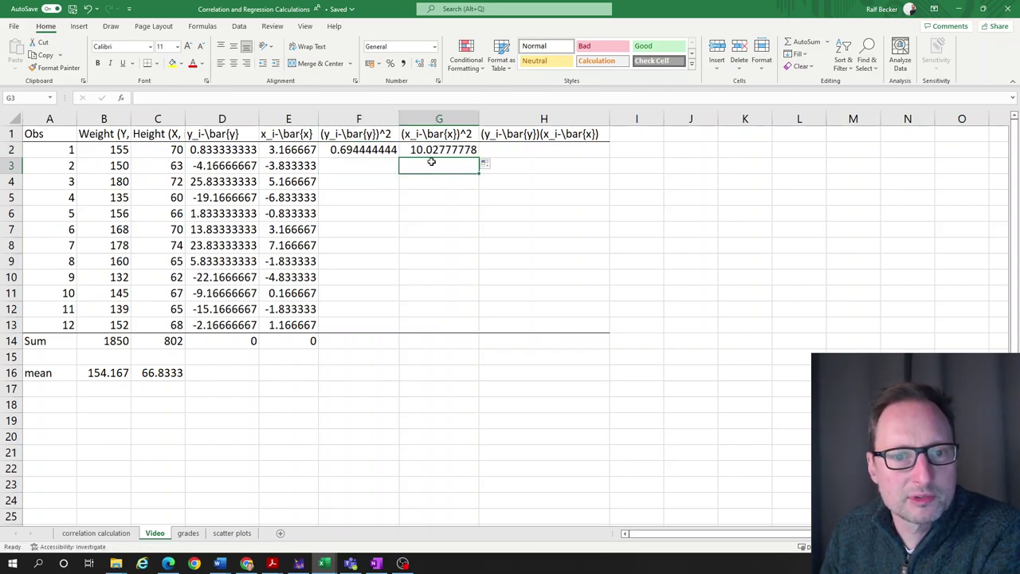
{"action": "double_click", "coordinate": [431, 149]}
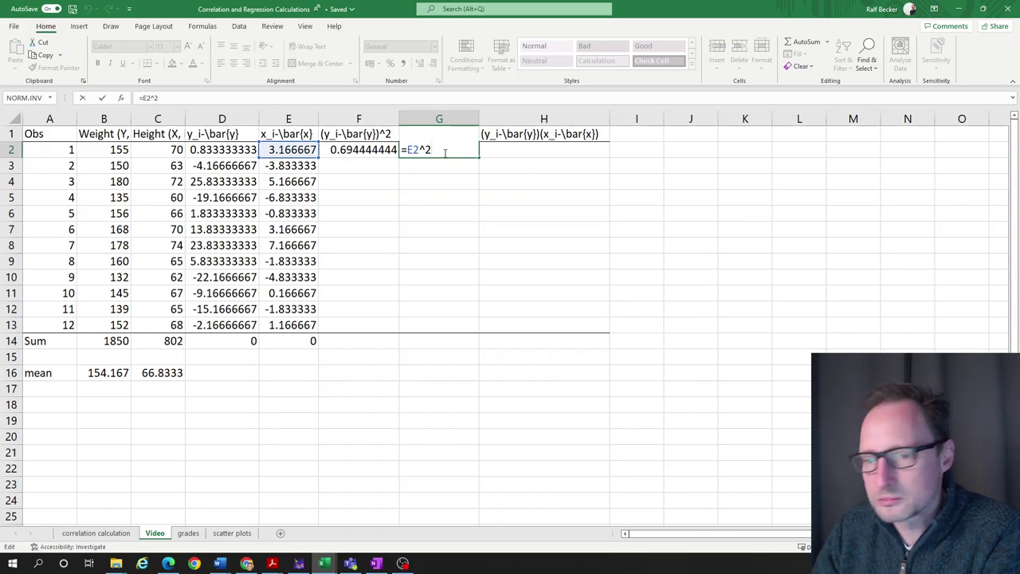
{"action": "key", "text": "Return"}
Step: Fill F2:G2 down through row 13
{"action": "left_click_drag", "start_coordinate": [375, 150], "coordinate": [431, 150]}
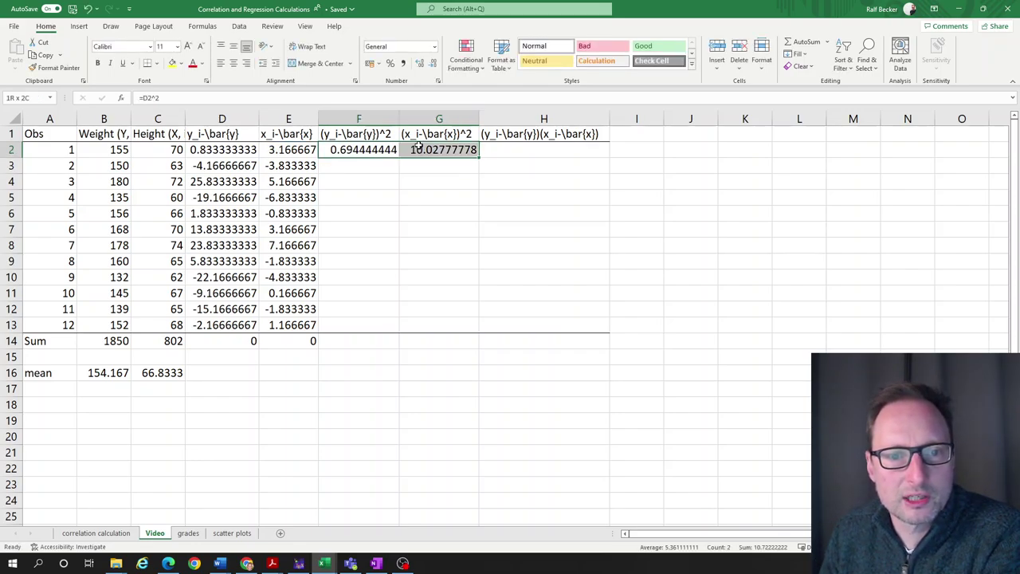
{"action": "double_click", "coordinate": [481, 158]}
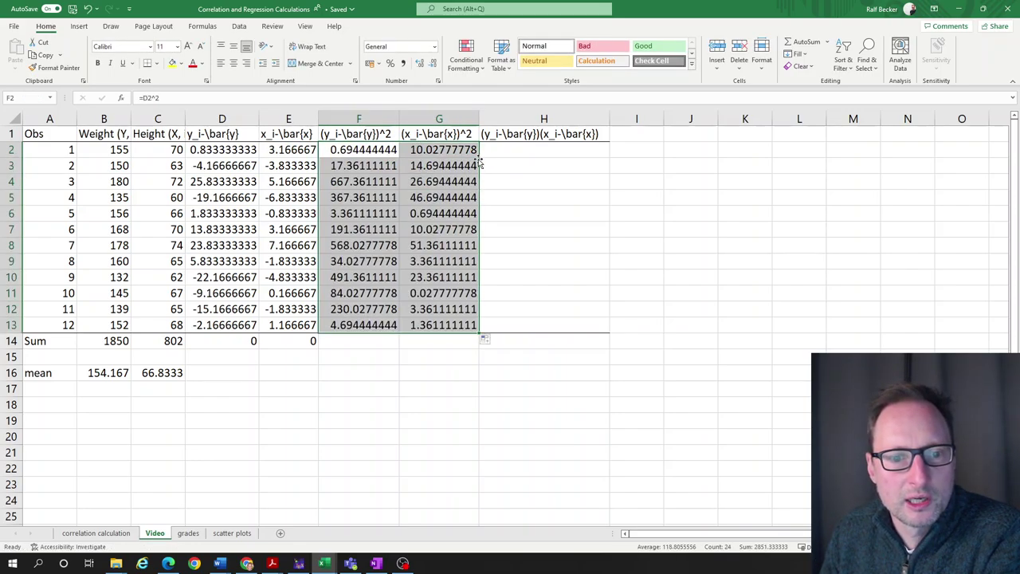
{"action": "left_click", "coordinate": [433, 390]}
{"action": "left_click_drag", "start_coordinate": [368, 325], "coordinate": [404, 326]}
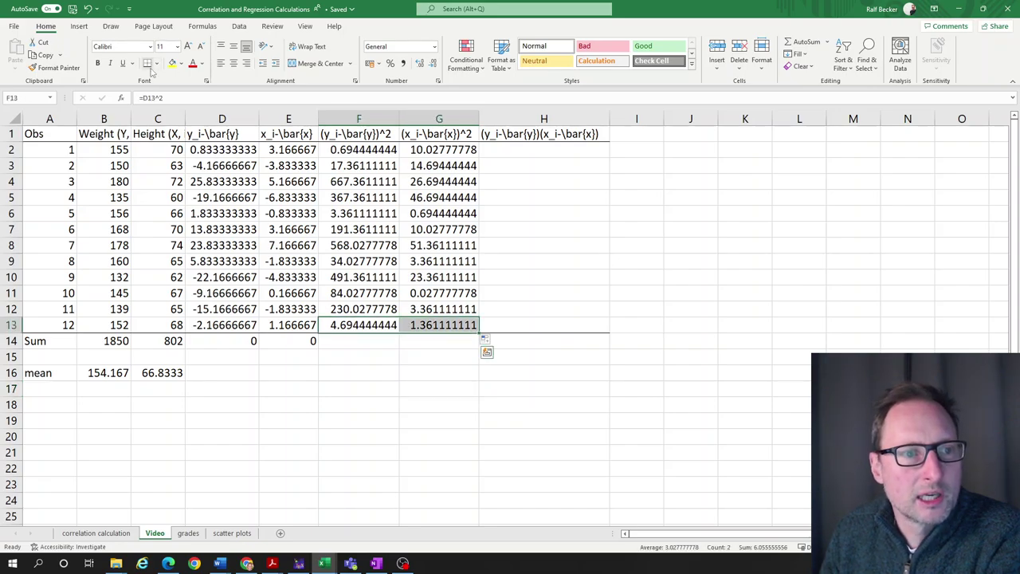
{"action": "left_click", "coordinate": [449, 359]}
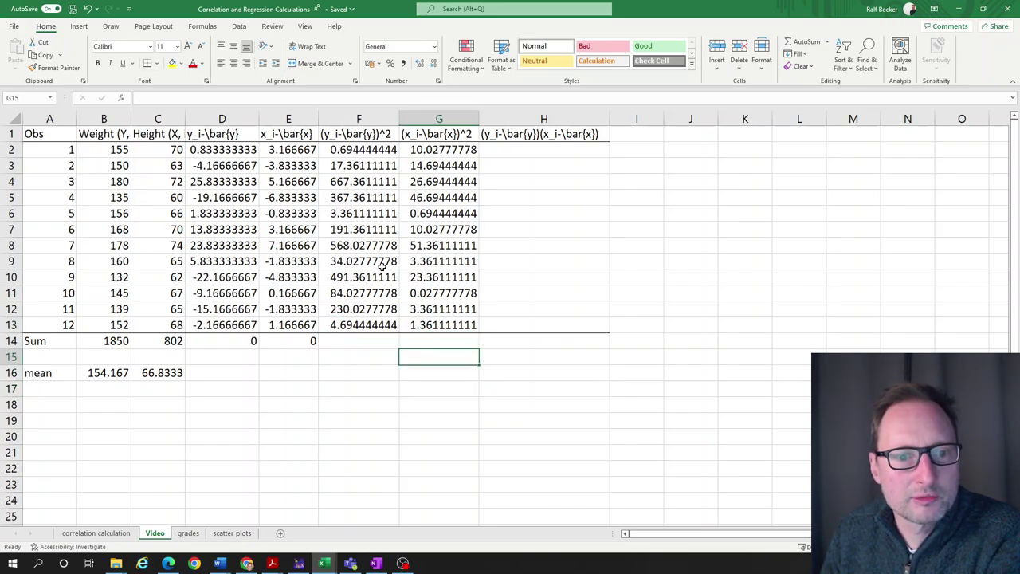
{"action": "double_click", "coordinate": [357, 293]}
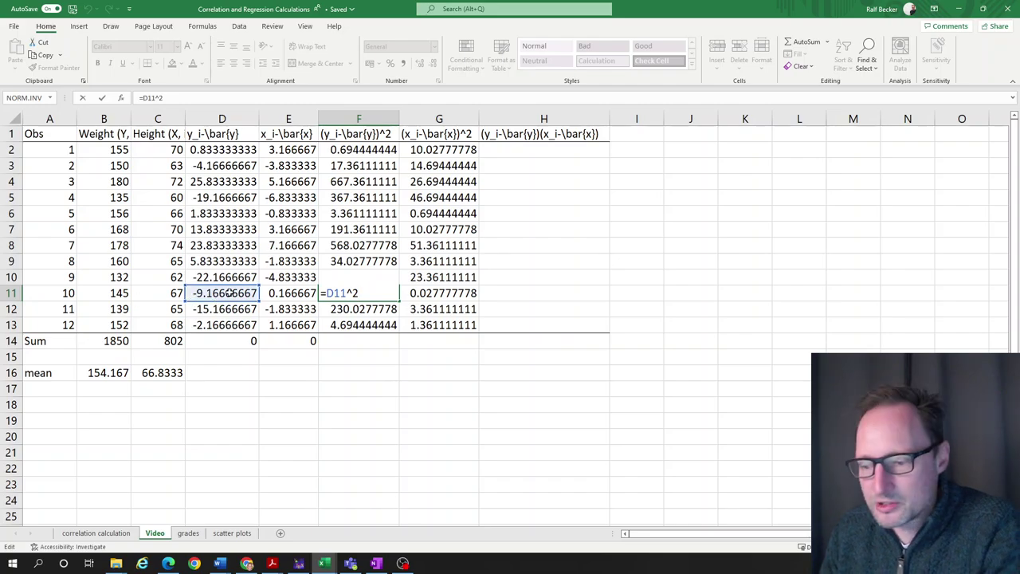
{"action": "key", "text": "ctrl+Return"}
{"action": "double_click", "coordinate": [435, 278]}
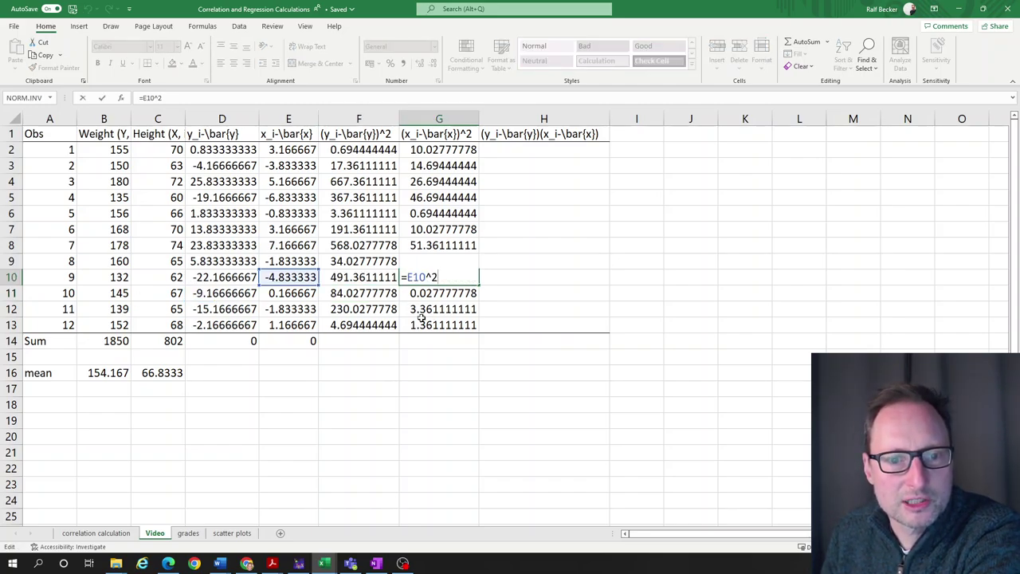
{"action": "key", "text": "ctrl+Return"}
Step: Enter =SUM(F2:F13) in F14, giving 2659.666667
{"action": "left_click", "coordinate": [389, 342]}
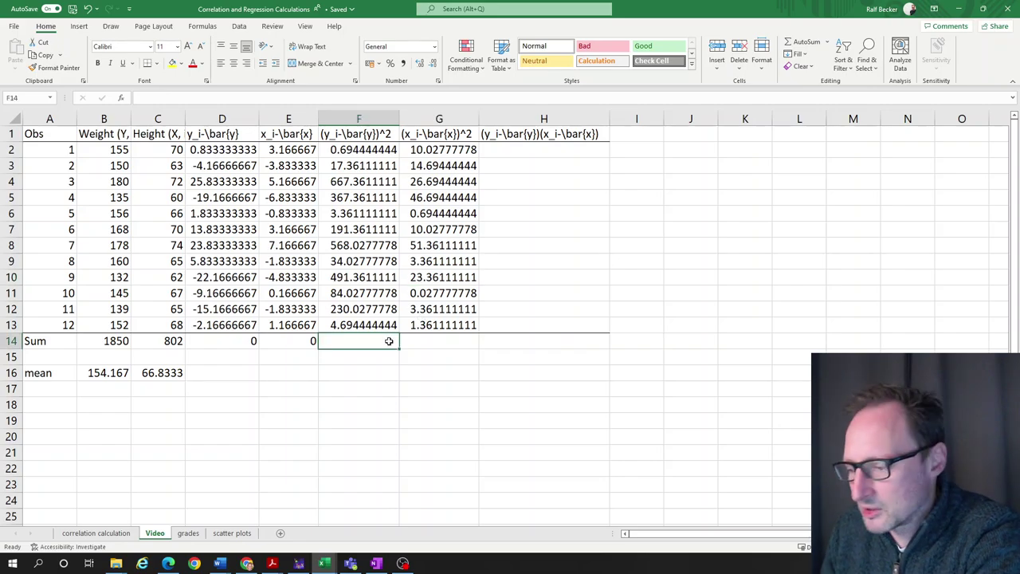
{"action": "type", "text": "=sum"}
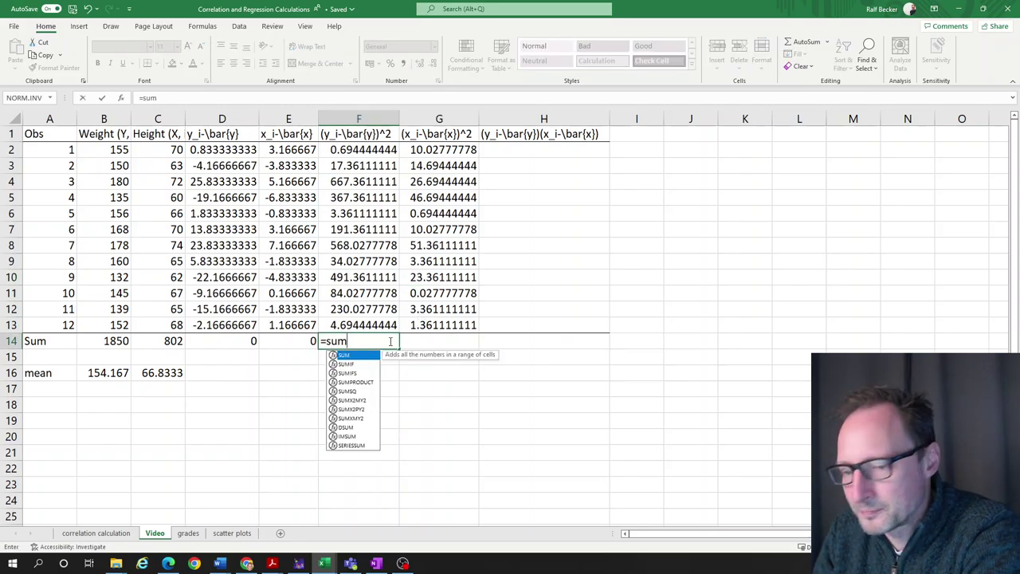
{"action": "type", "text": "("}
{"action": "key", "text": "Up"}
{"action": "key", "text": "shift+Up"}
{"action": "key", "text": "shift+Up"}
{"action": "key", "text": "shift+Up"}
{"action": "key", "text": "shift+Up"}
{"action": "key", "text": "shift+Up"}
{"action": "key", "text": "shift+Up"}
{"action": "key", "text": "shift+Up"}
{"action": "key", "text": "shift+Up"}
{"action": "key", "text": "shift+Up"}
{"action": "key", "text": "shift+Up"}
{"action": "key", "text": "shift+Up"}
{"action": "key", "text": "Return"}
{"action": "key", "text": "Up"}
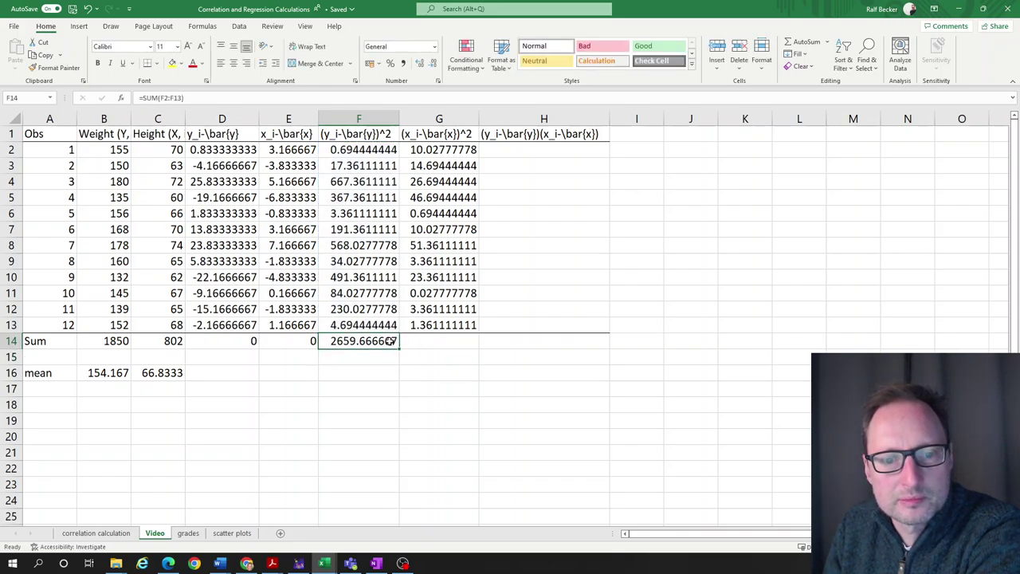
Step: Enter =SUM(G2:G13) in G14, giving 191.6666667
{"action": "key", "text": "Right"}
{"action": "type", "text": "=sum("}
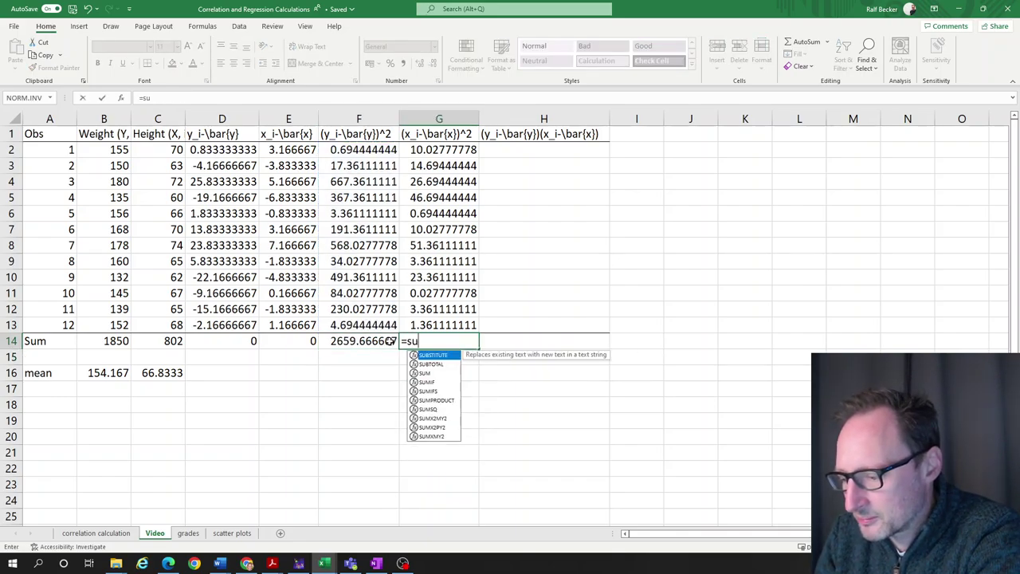
{"action": "key", "text": "Up"}
{"action": "key", "text": "shift+Up"}
{"action": "key", "text": "shift+Up"}
{"action": "key", "text": "shift+Up"}
{"action": "key", "text": "shift+Up"}
{"action": "key", "text": "shift+Up"}
{"action": "key", "text": "shift+Up"}
{"action": "key", "text": "shift+Up"}
{"action": "key", "text": "shift+Up"}
{"action": "key", "text": "shift+Up"}
{"action": "key", "text": "shift+Up"}
{"action": "key", "text": "shift+Up"}
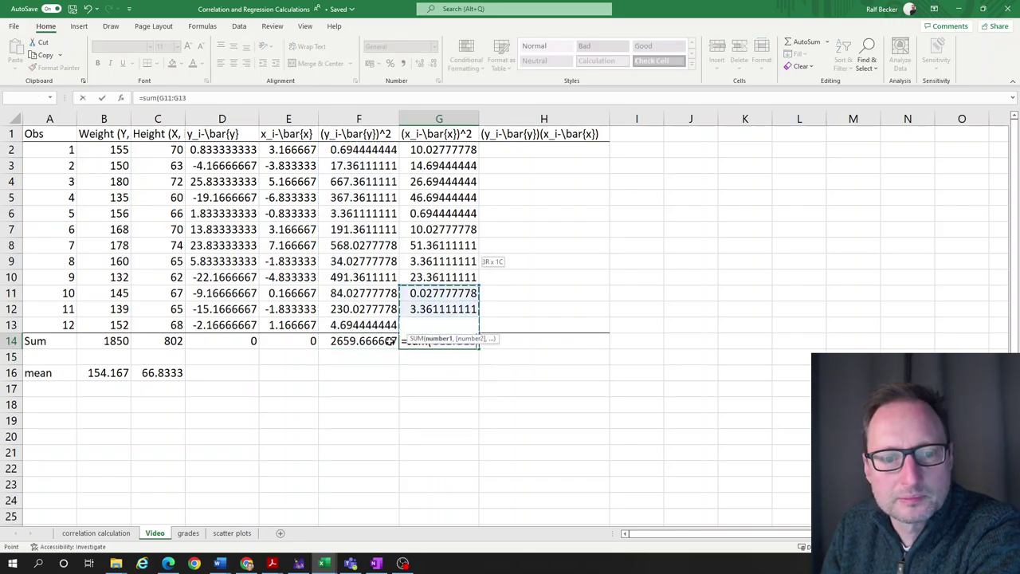
{"action": "type", "text": ")"}
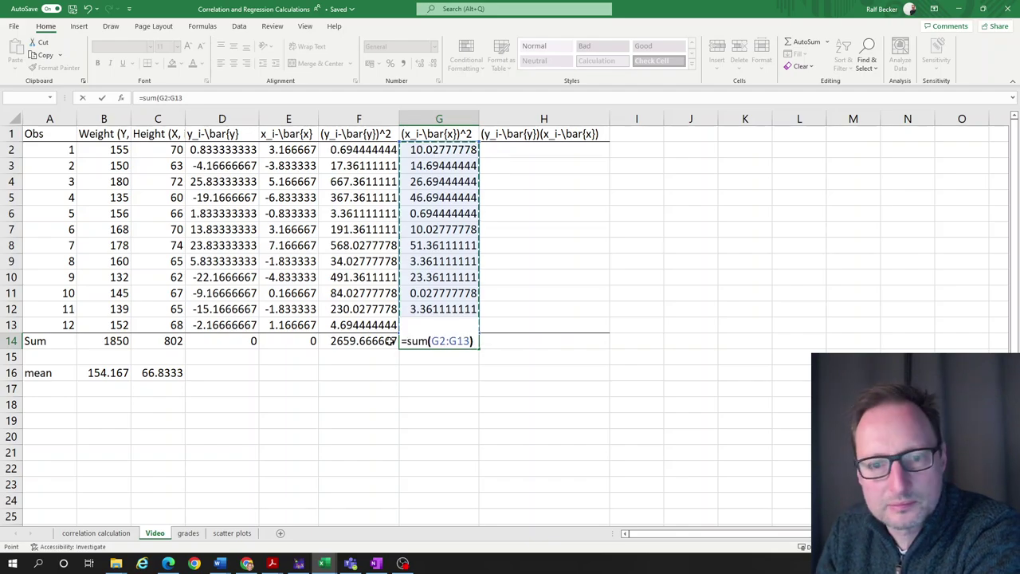
{"action": "key", "text": "Return"}
{"action": "key", "text": "Down"}
{"action": "key", "text": "Left"}
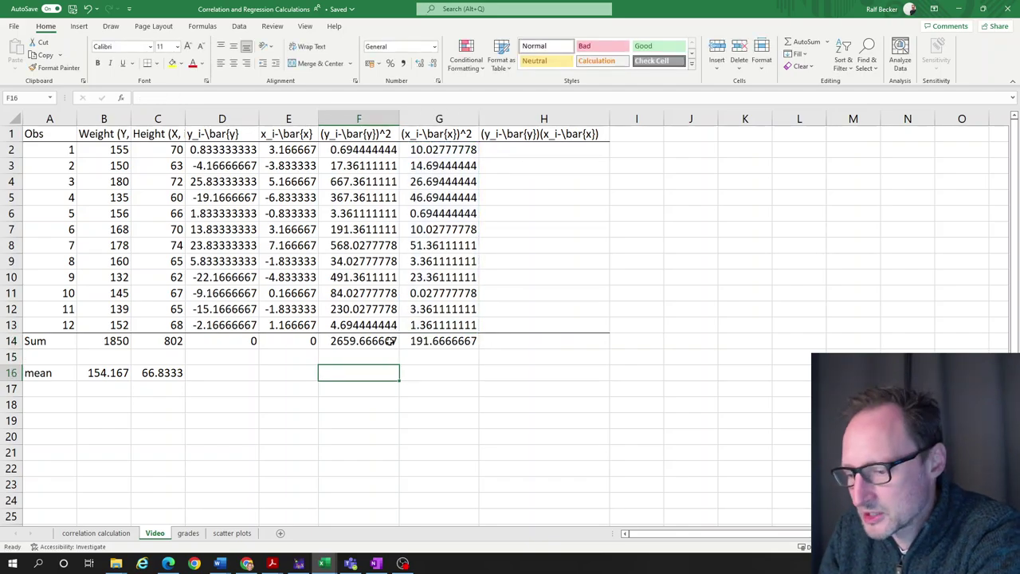
Step: Label E16 'sample var' and enter =F14/11 in F16, giving 241.7878788
{"action": "key", "text": "Left"}
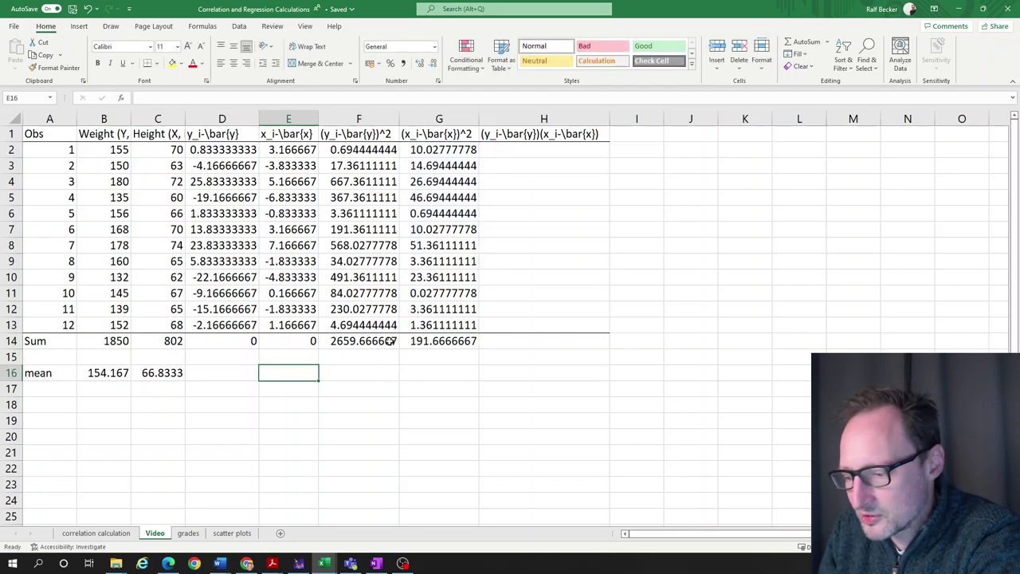
{"action": "type", "text": "sample var"}
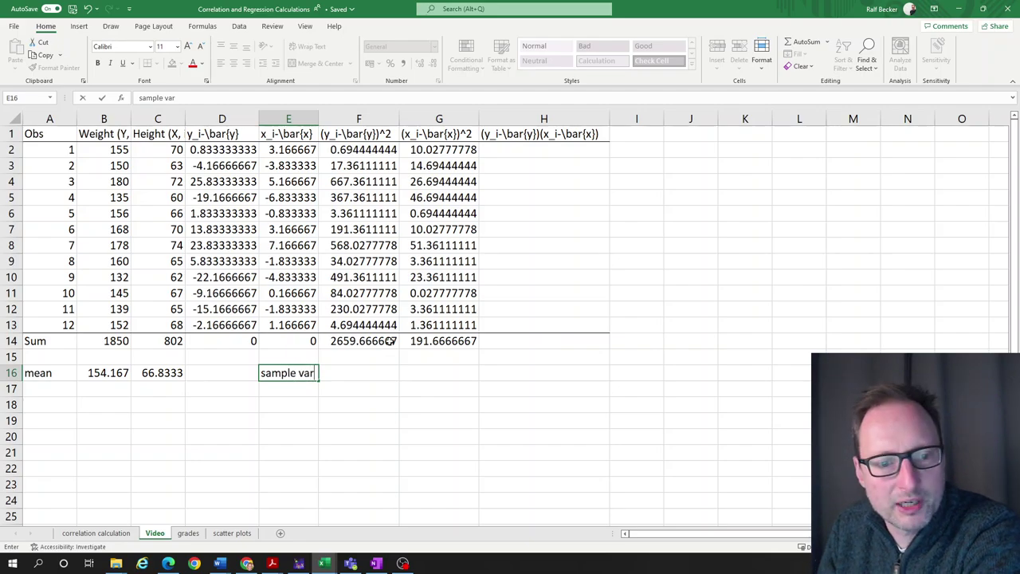
{"action": "key", "text": "Tab"}
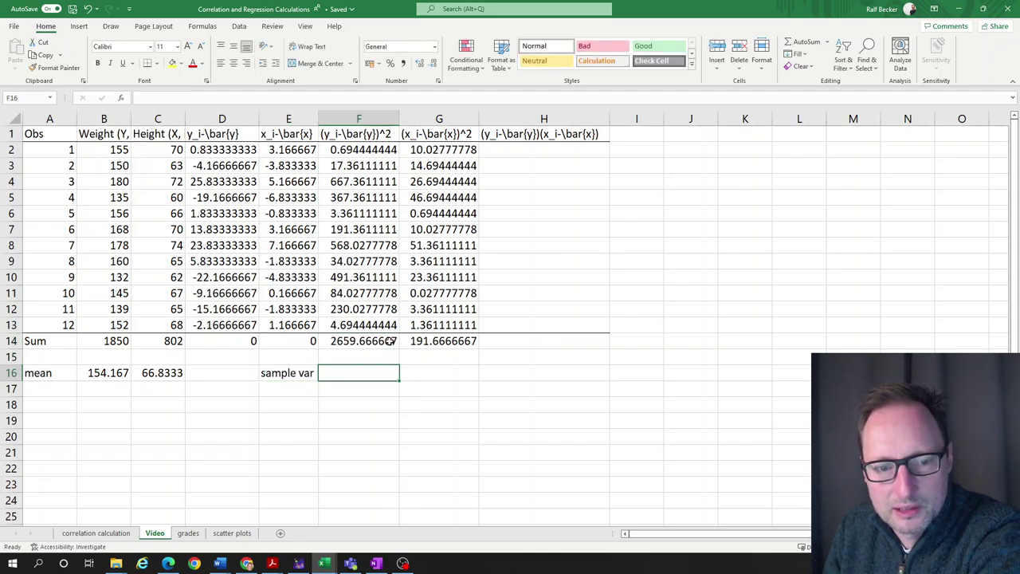
{"action": "type", "text": "="}
{"action": "left_click", "coordinate": [391, 341]}
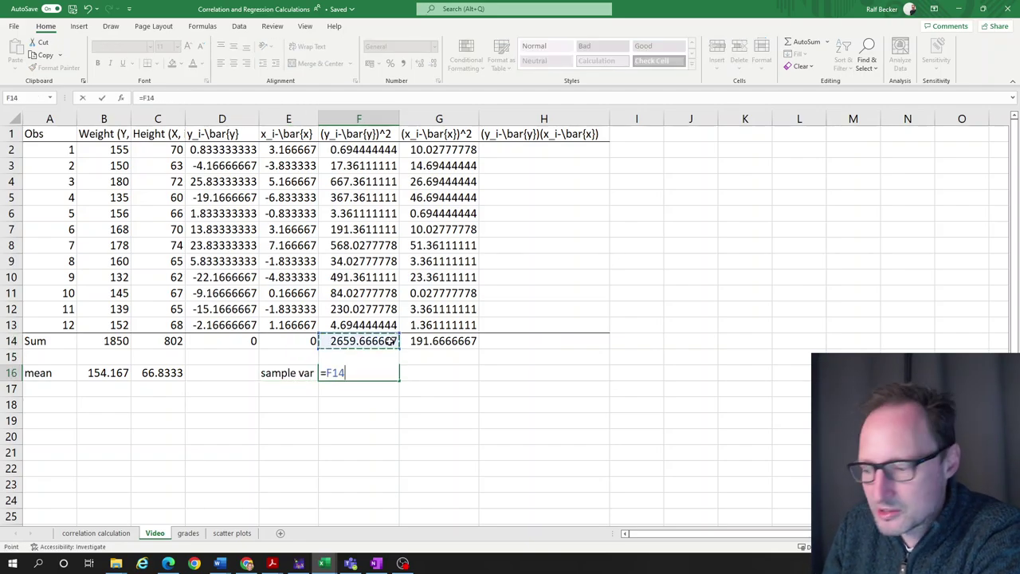
{"action": "type", "text": "/11"}
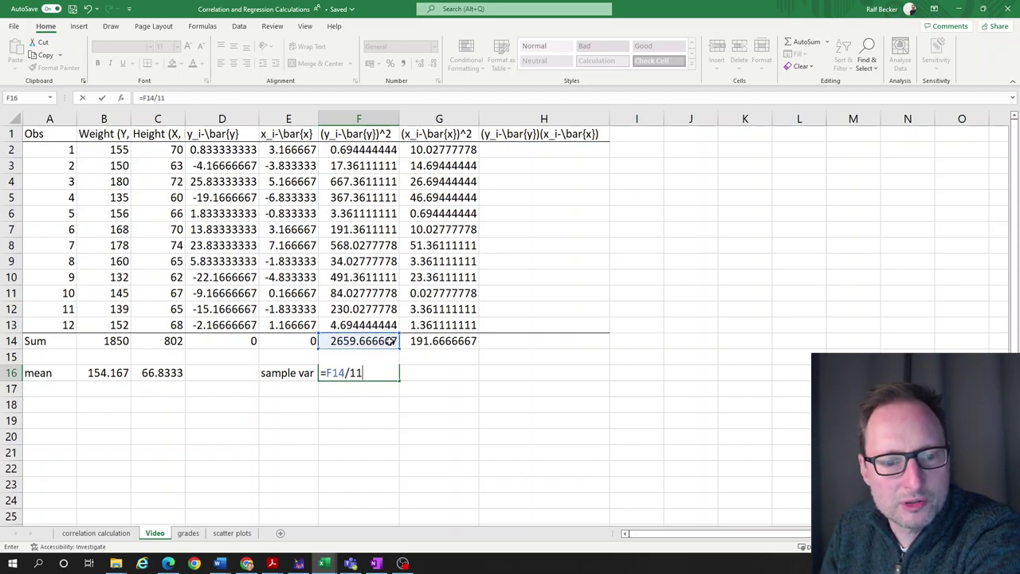
{"action": "key", "text": "Return"}
Step: Copy the variance formula into G16 as =G14/11, giving 17.42424242
{"action": "key", "text": "Up"}
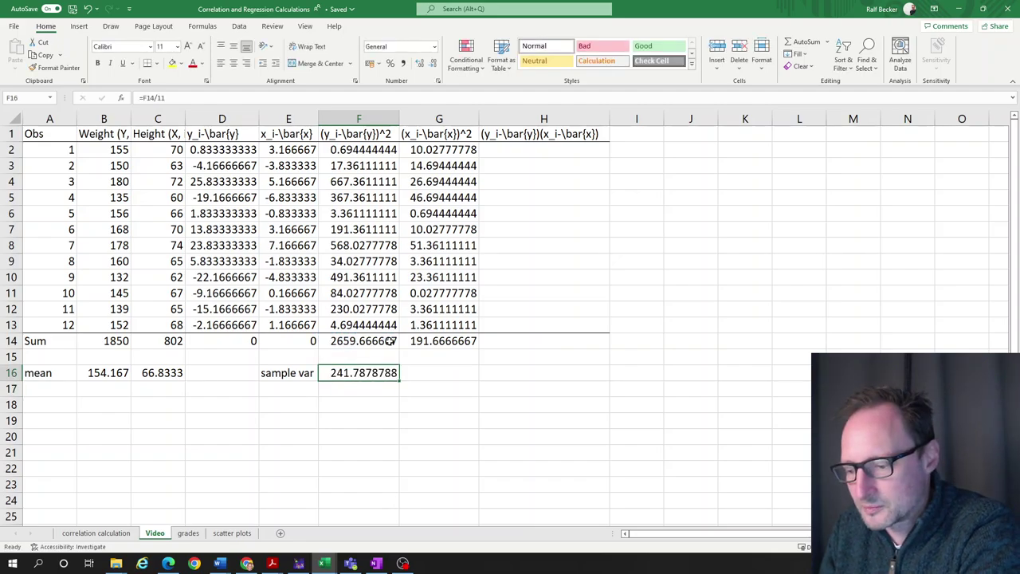
{"action": "key", "text": "ctrl+c"}
{"action": "key", "text": "Right"}
{"action": "key", "text": "ctrl+v"}
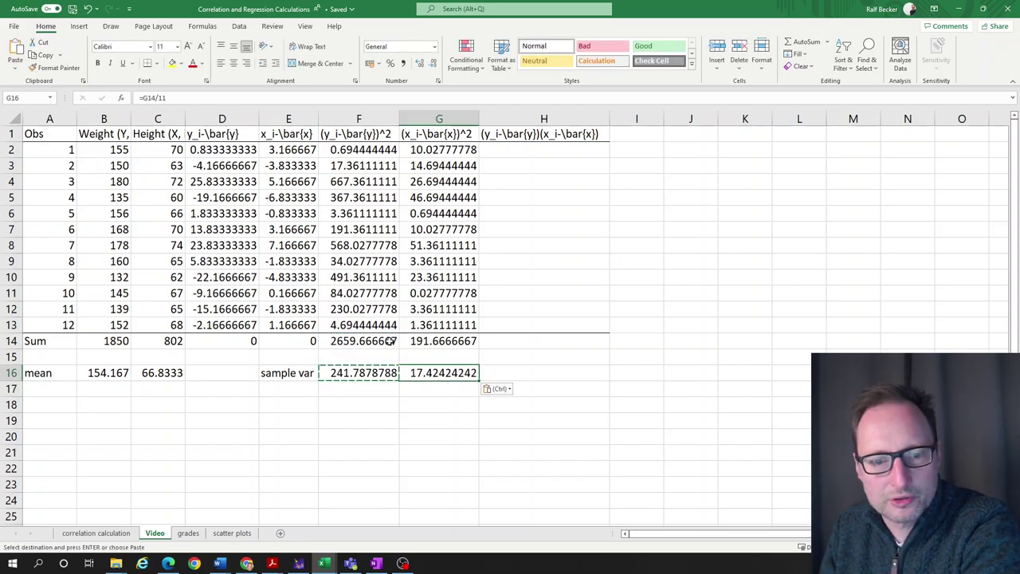
{"action": "left_click", "coordinate": [387, 431]}
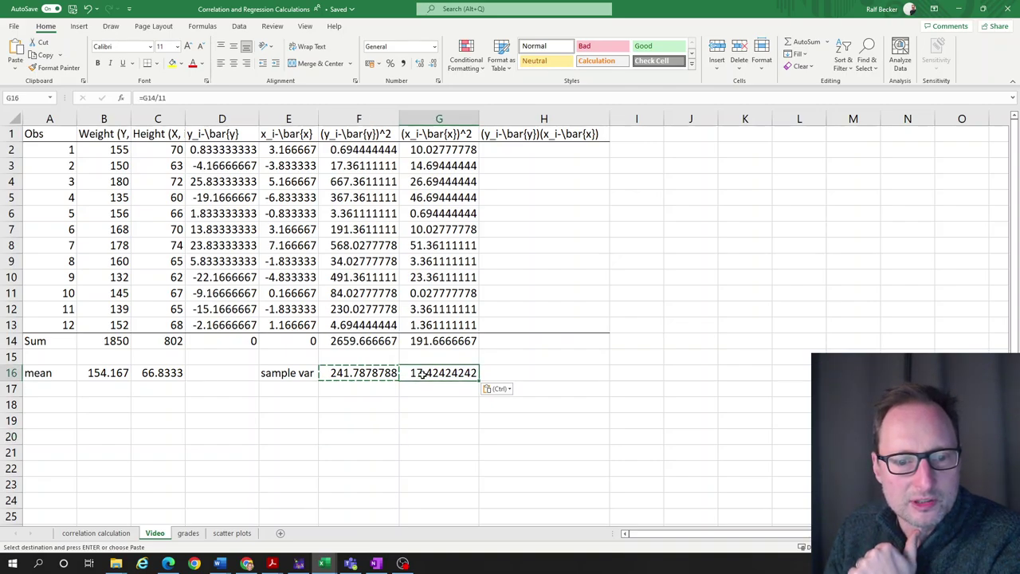
{"action": "double_click", "coordinate": [423, 373]}
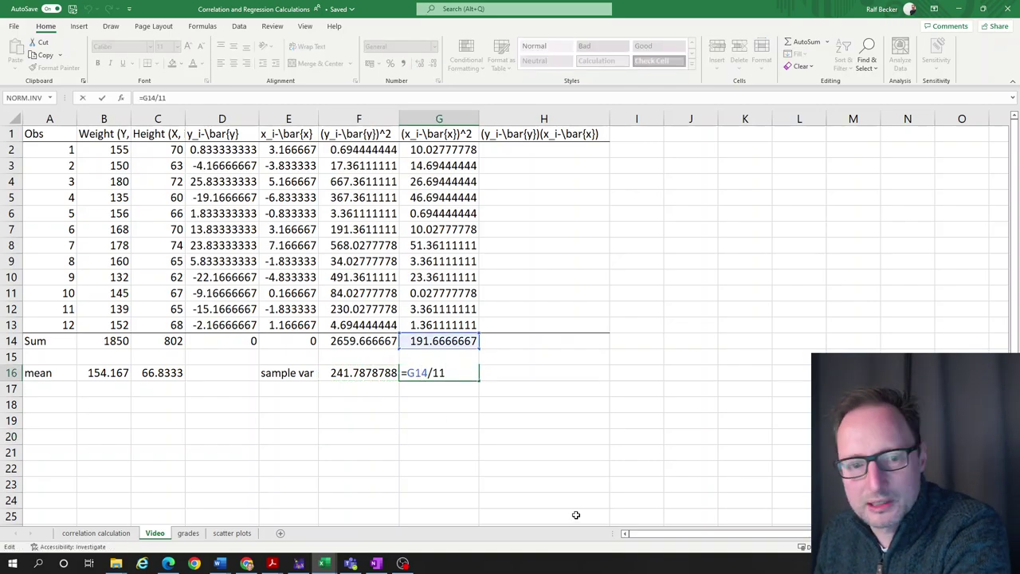
{"action": "key", "text": "Escape"}
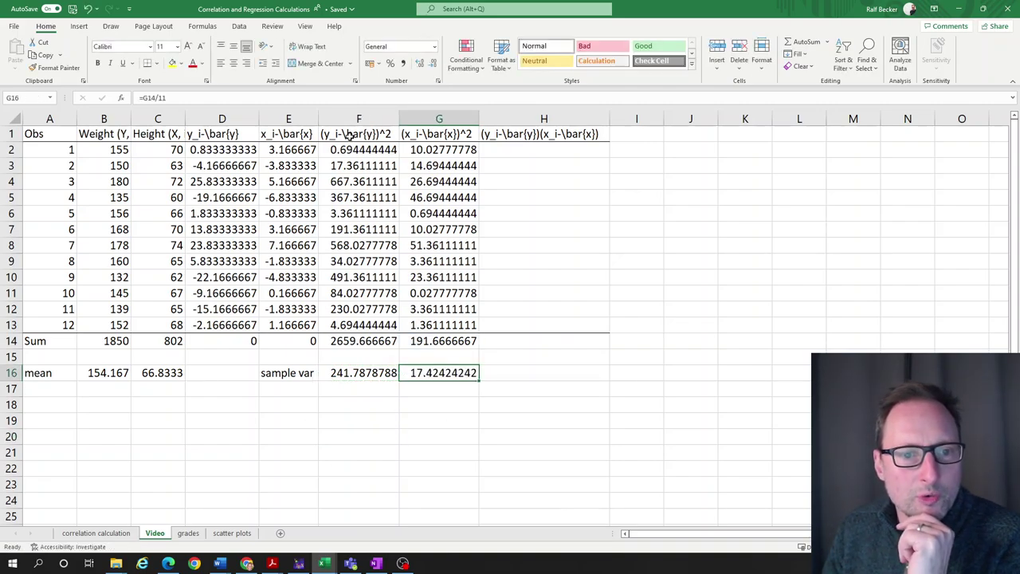
{"action": "left_click", "coordinate": [359, 375]}
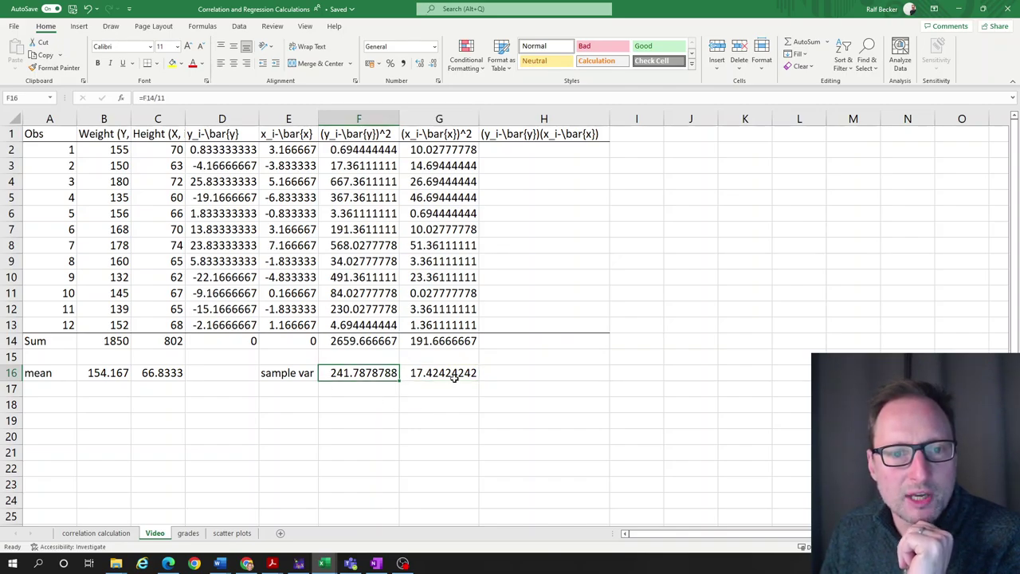
{"action": "left_click", "coordinate": [444, 376]}
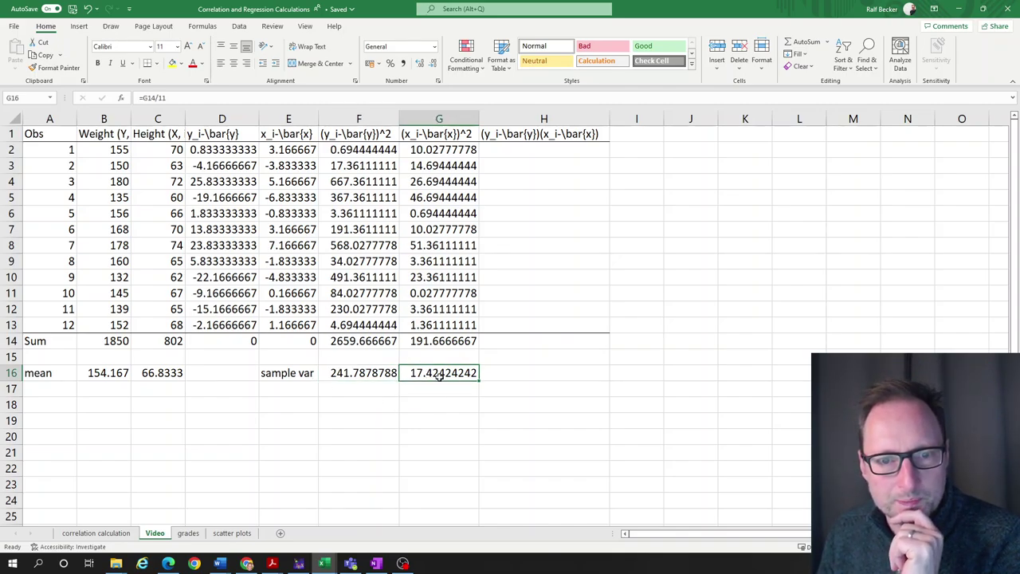
{"action": "left_click", "coordinate": [555, 148]}
Step: Enter =D2*E2 in H2 to multiply the weight and height deviations
{"action": "type", "text": "="}
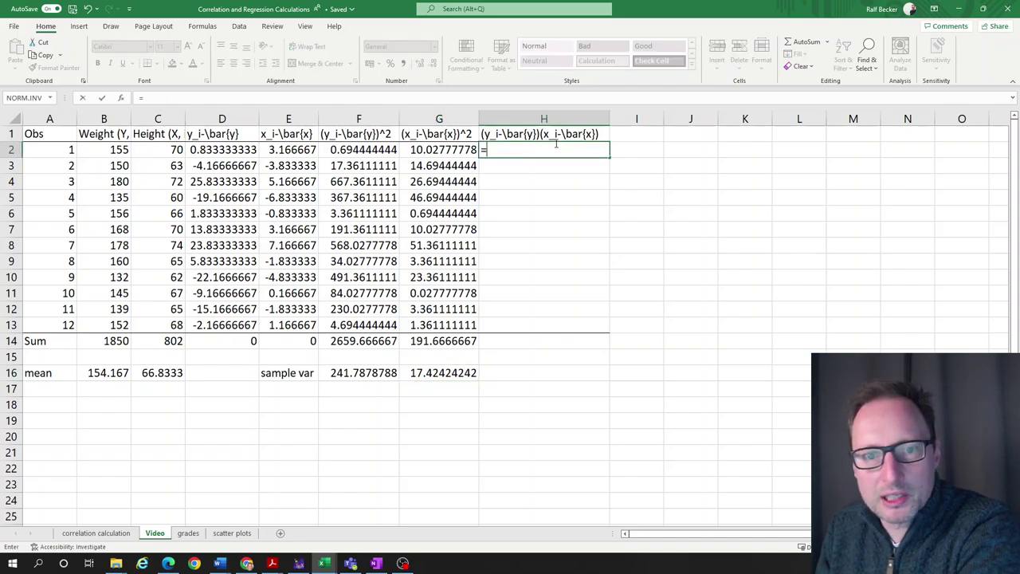
{"action": "left_click", "coordinate": [216, 152]}
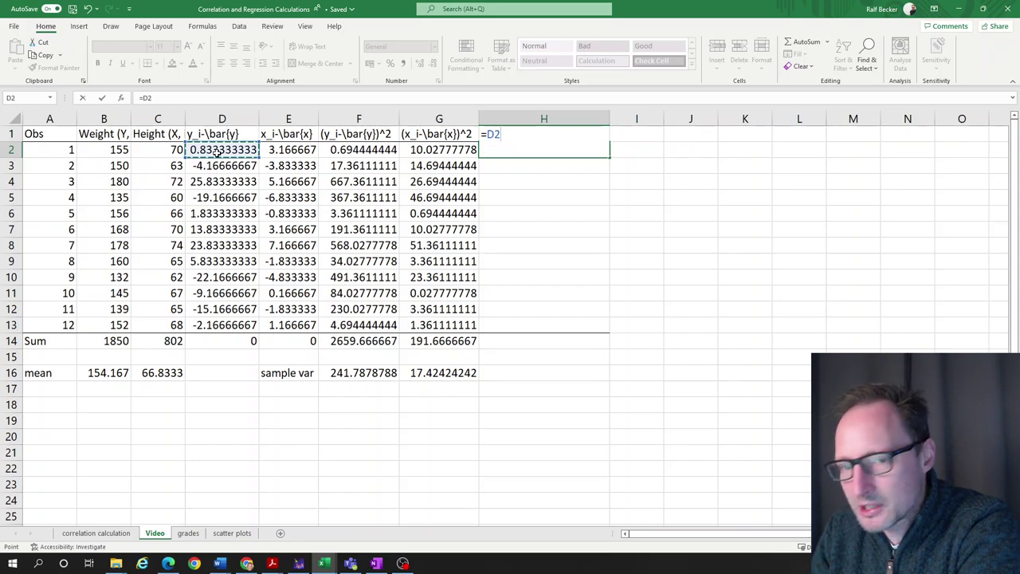
{"action": "type", "text": "*"}
{"action": "left_click", "coordinate": [292, 151]}
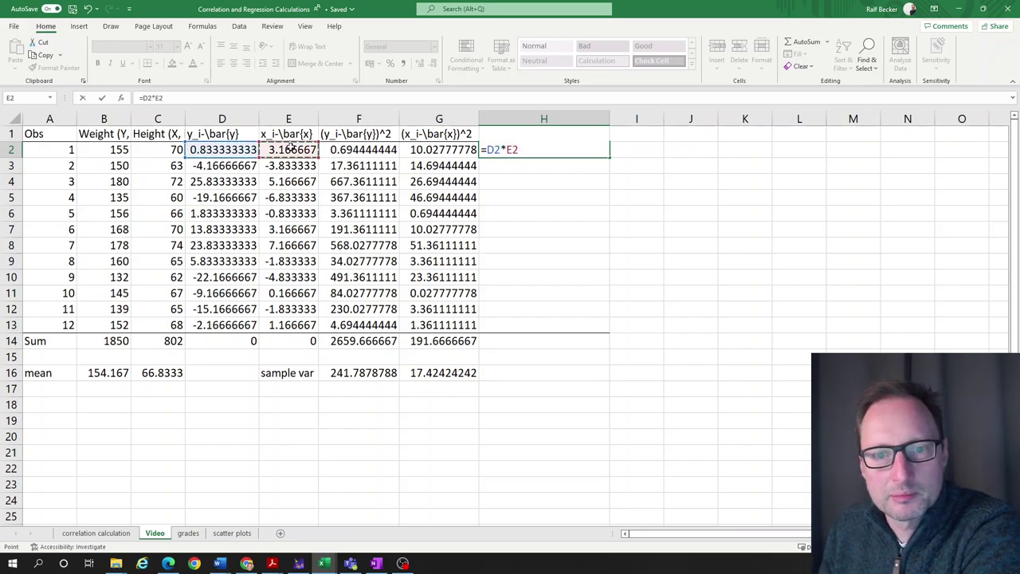
{"action": "key", "text": "Return"}
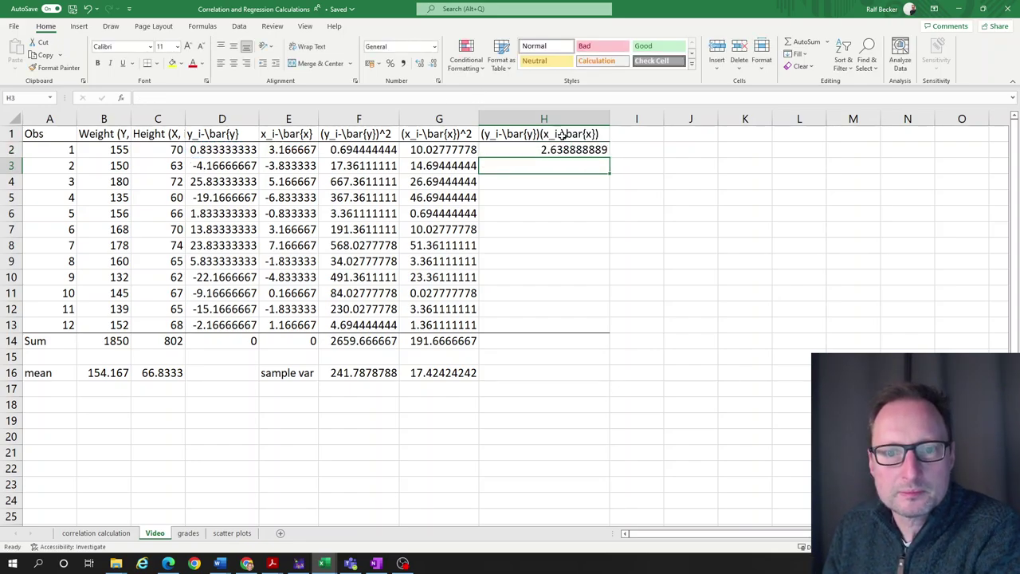
Step: Fill the H2 product formula down through H13
{"action": "left_click", "coordinate": [215, 150]}
{"action": "left_click", "coordinate": [267, 146]}
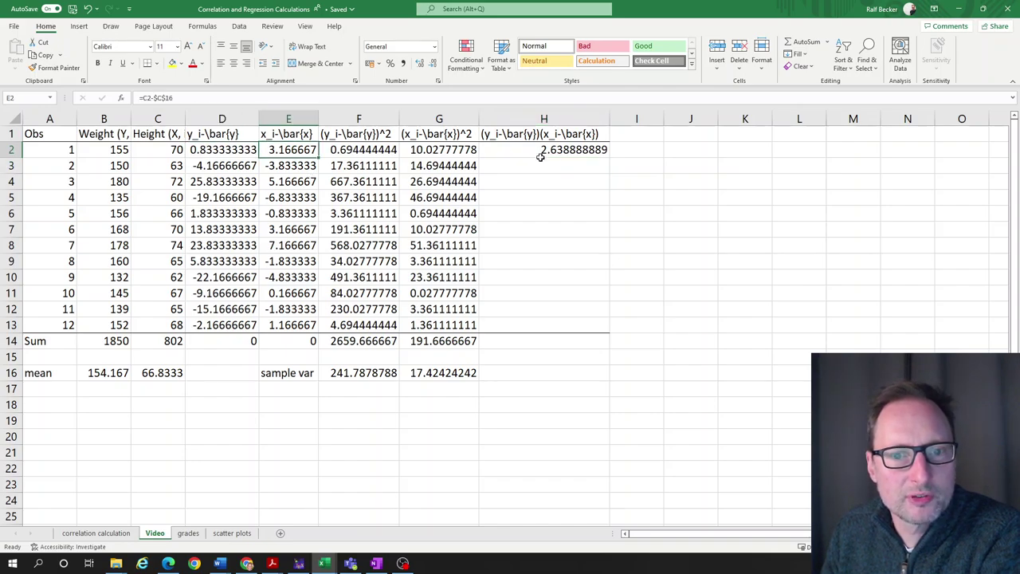
{"action": "left_click", "coordinate": [560, 151]}
{"action": "left_click_drag", "start_coordinate": [611, 159], "coordinate": [612, 332]}
{"action": "left_click", "coordinate": [597, 327]}
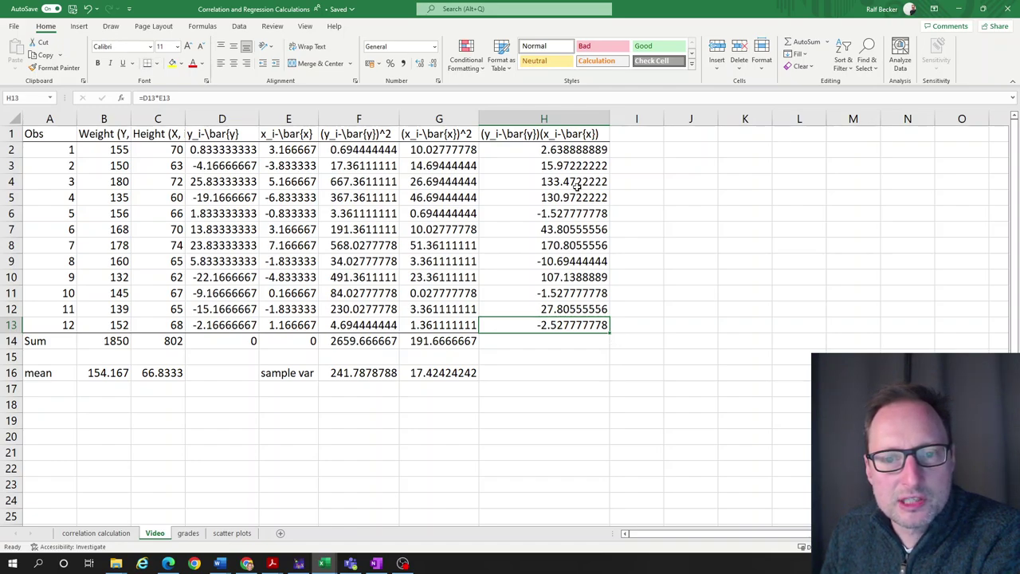
Step: Check the products in H6 and H9 against their D and E deviations
{"action": "left_click", "coordinate": [571, 215]}
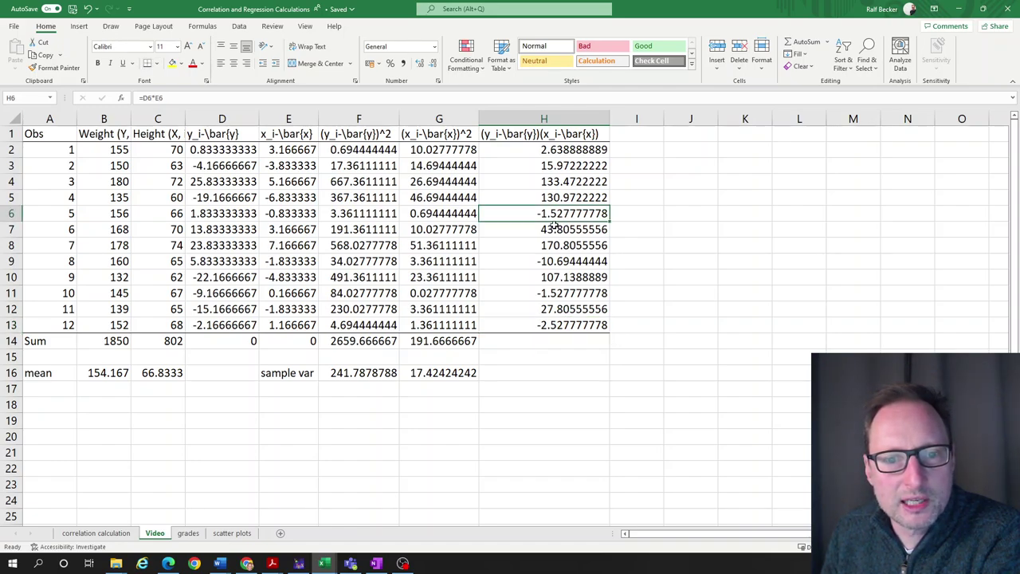
{"action": "left_click", "coordinate": [215, 213]}
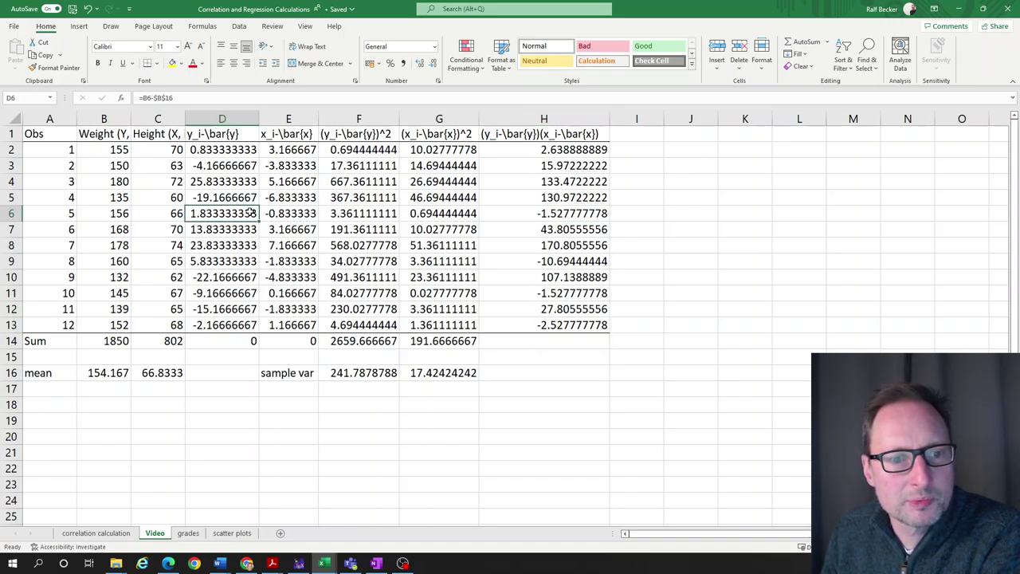
{"action": "left_click", "coordinate": [297, 213]}
{"action": "left_click", "coordinate": [551, 213]}
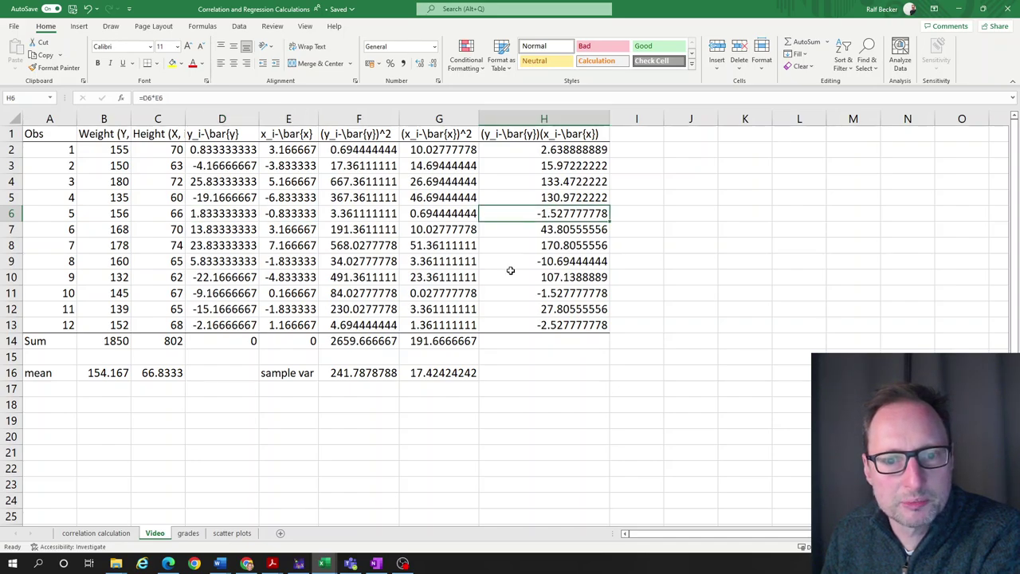
{"action": "left_click", "coordinate": [550, 265]}
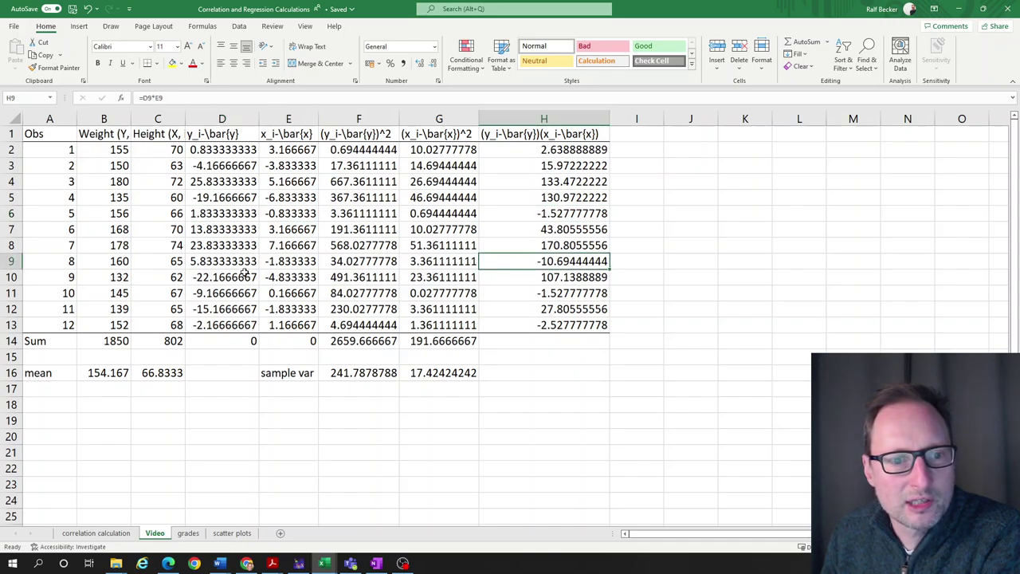
{"action": "left_click", "coordinate": [226, 261]}
{"action": "left_click", "coordinate": [274, 261]}
{"action": "left_click", "coordinate": [231, 263]}
{"action": "left_click", "coordinate": [269, 262]}
{"action": "left_click", "coordinate": [224, 263]}
{"action": "left_click", "coordinate": [289, 261]}
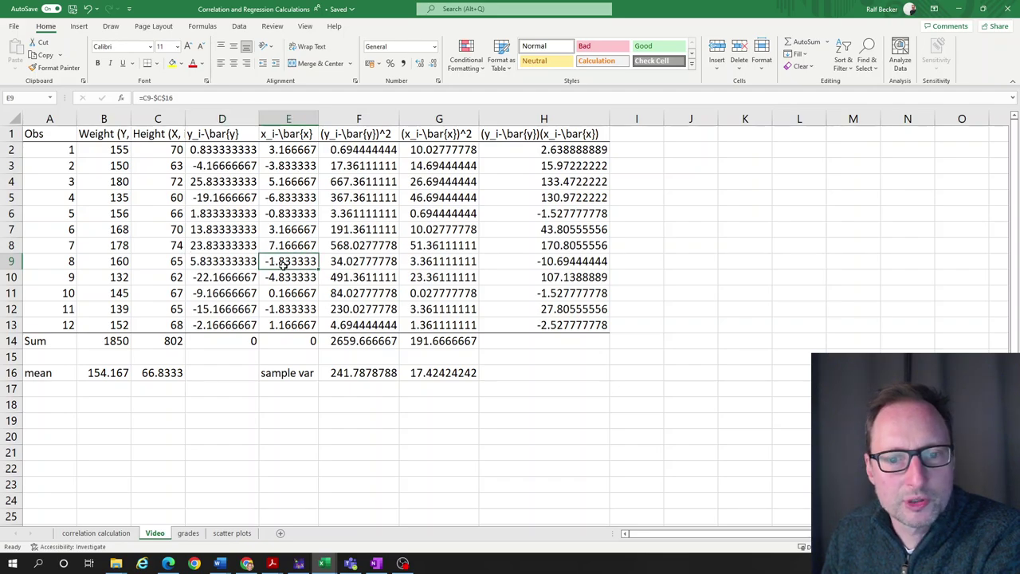
{"action": "left_click", "coordinate": [558, 342]}
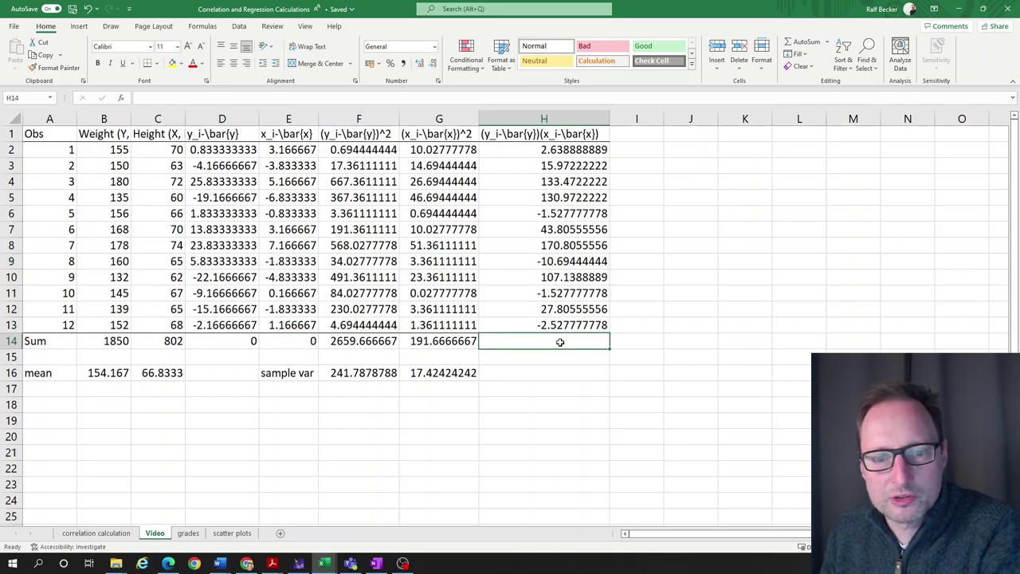
Step: Copy G14's SUM formula into H14 to total the cross-products (616.3333333)
{"action": "left_click", "coordinate": [470, 341]}
{"action": "key", "text": "ctrl+c"}
{"action": "left_click", "coordinate": [529, 341]}
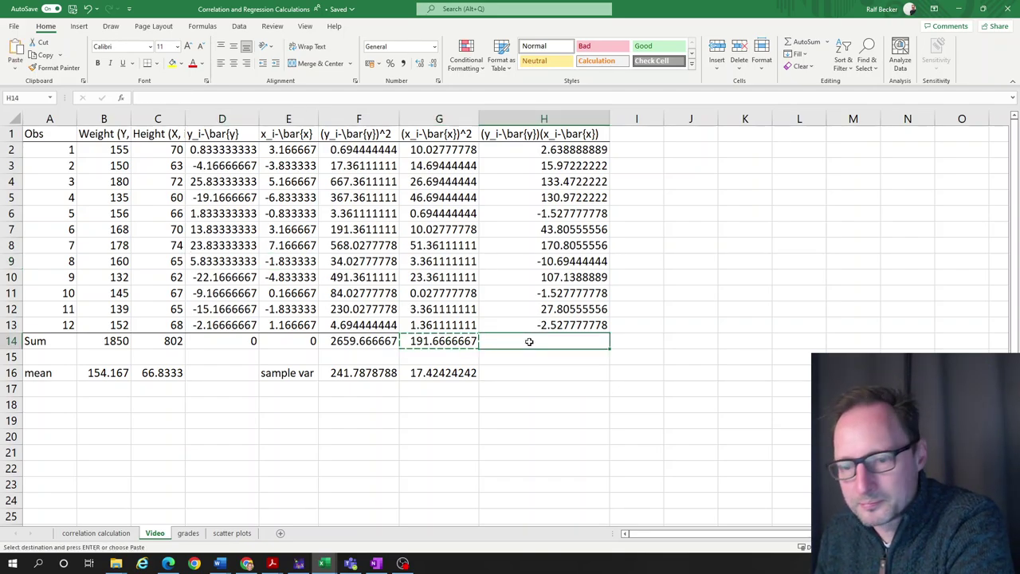
{"action": "key", "text": "ctrl+v"}
Step: Label I16 'sampl cov' and enter =H14/11 in H16, giving 56.03030303
{"action": "left_click", "coordinate": [550, 374]}
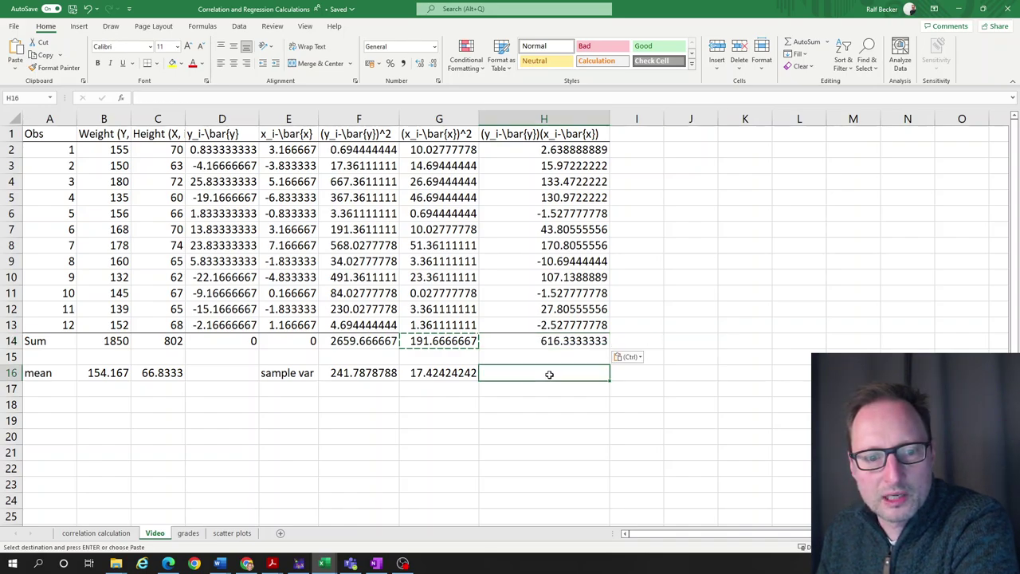
{"action": "left_click", "coordinate": [621, 374]}
{"action": "type", "text": "sa"}
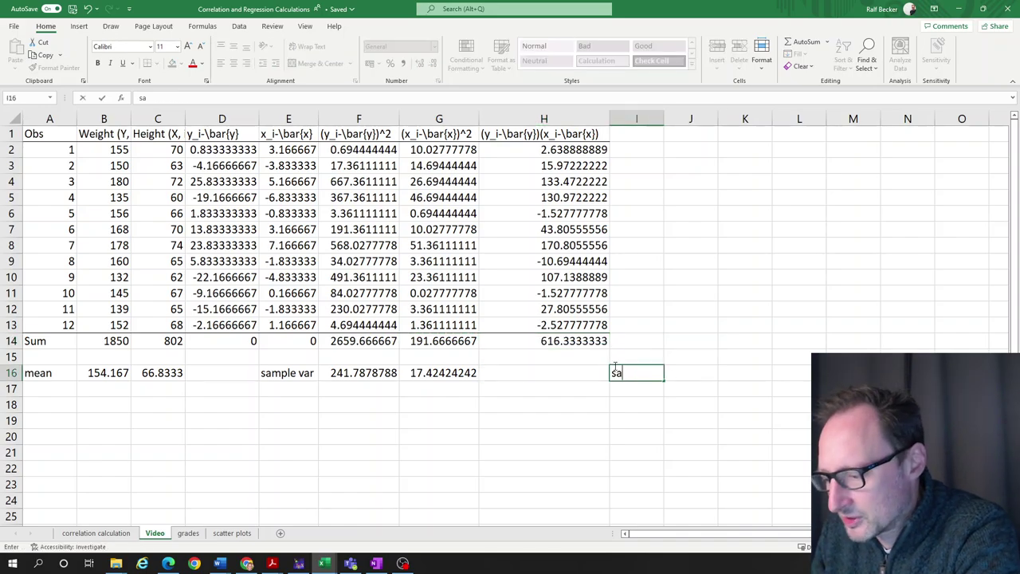
{"action": "type", "text": "mpl cov"}
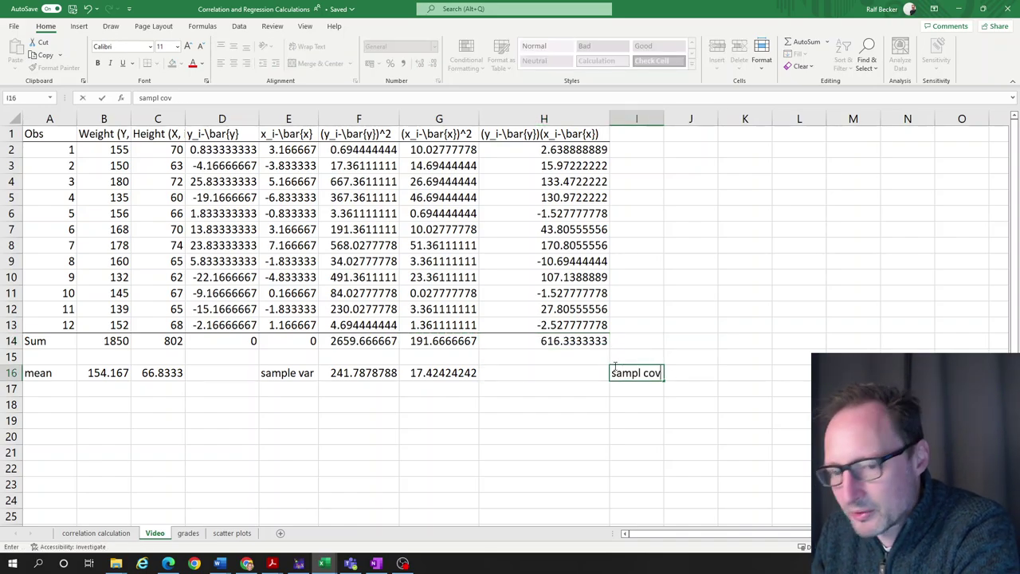
{"action": "key", "text": "Left"}
{"action": "type", "text": "="}
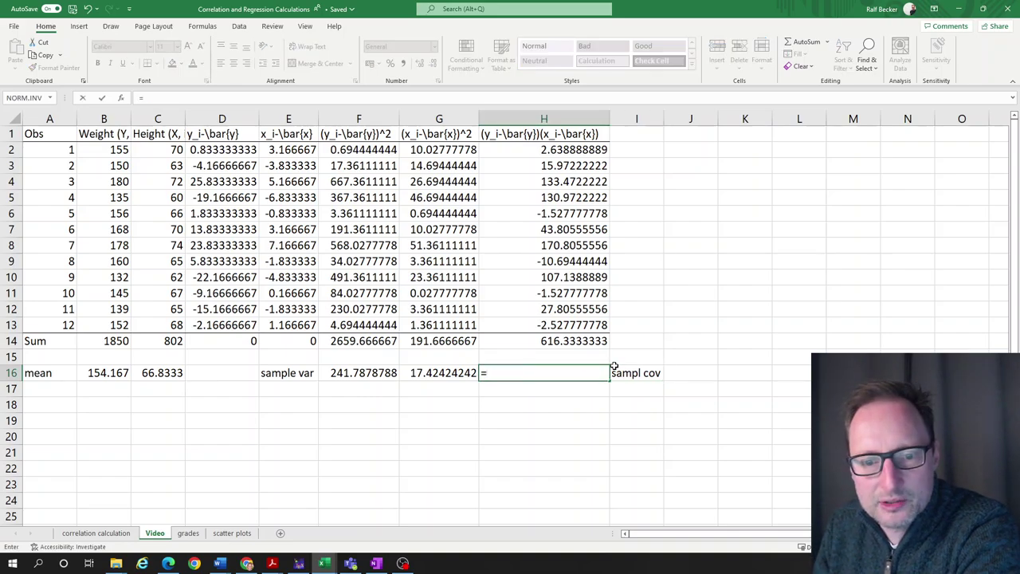
{"action": "key", "text": "Up"}
{"action": "key", "text": "Up"}
{"action": "type", "text": "/11"}
{"action": "key", "text": "Return"}
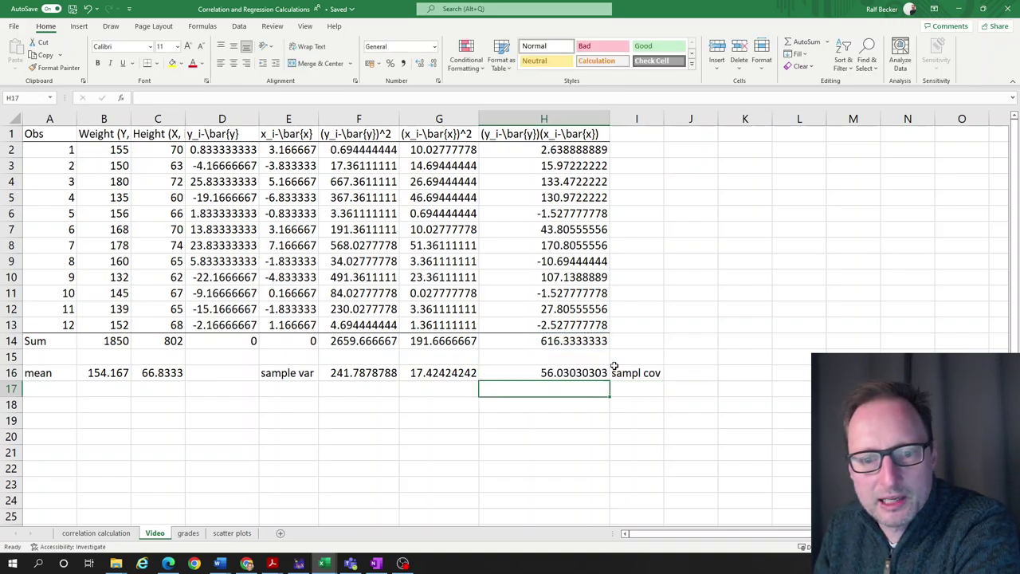
{"action": "key", "text": "Down"}
{"action": "key", "text": "Left"}
{"action": "key", "text": "Left"}
{"action": "key", "text": "Left"}
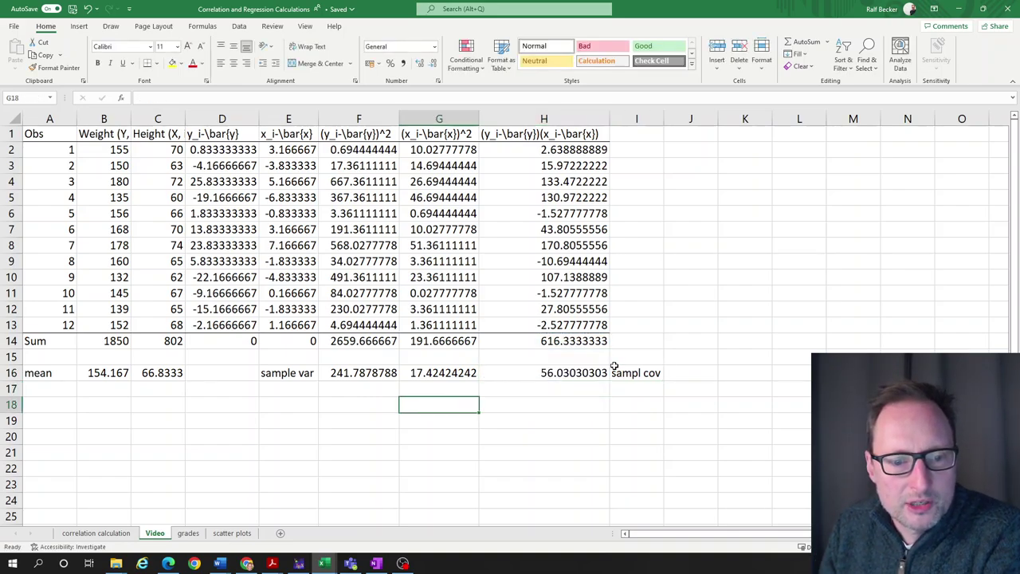
Step: Label E18 'Corr' and enter =H16/SQRT(F16*G16) in F18, giving 0.863234435
{"action": "type", "text": "Corr"}
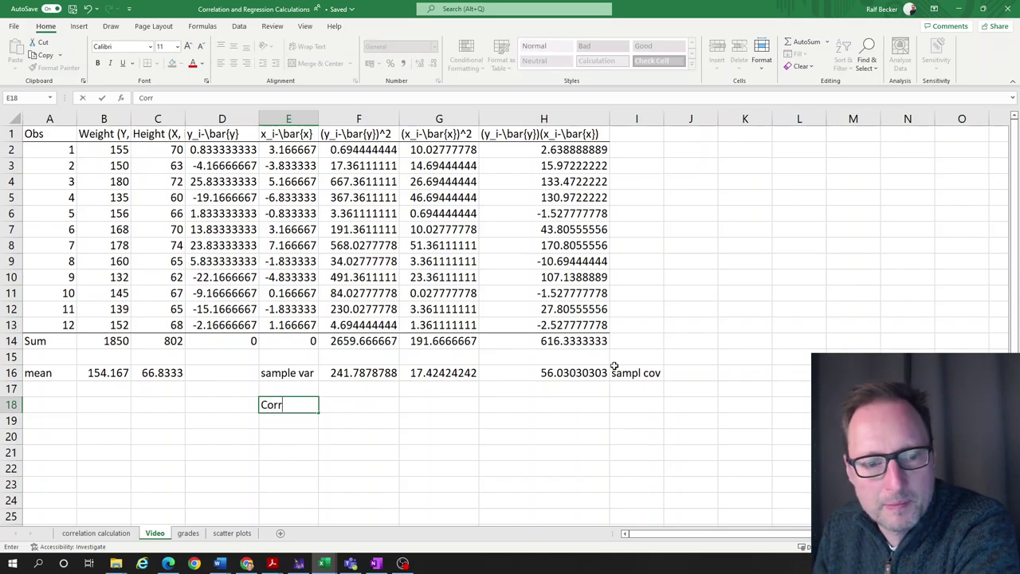
{"action": "key", "text": "Tab"}
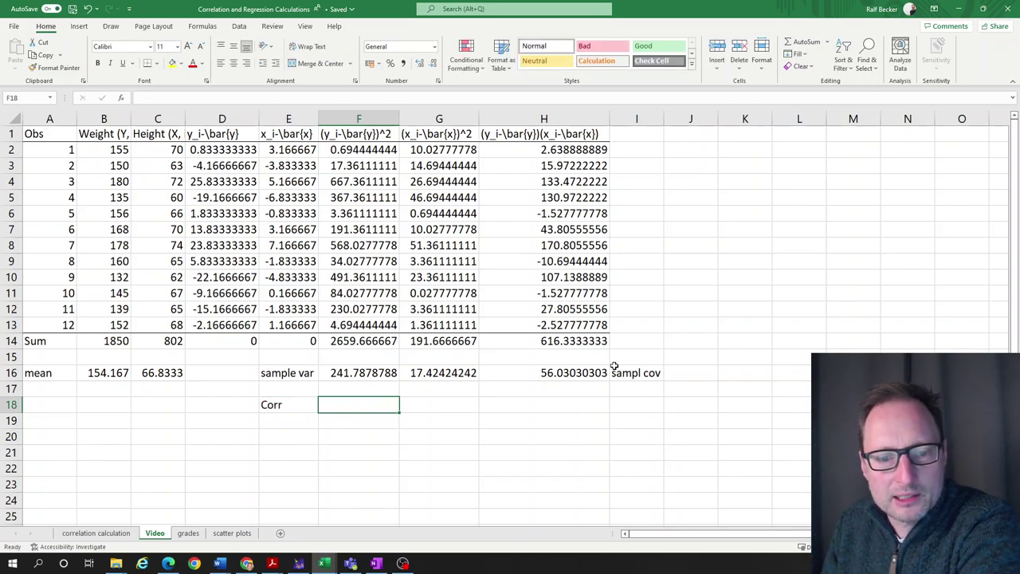
{"action": "type", "text": "="}
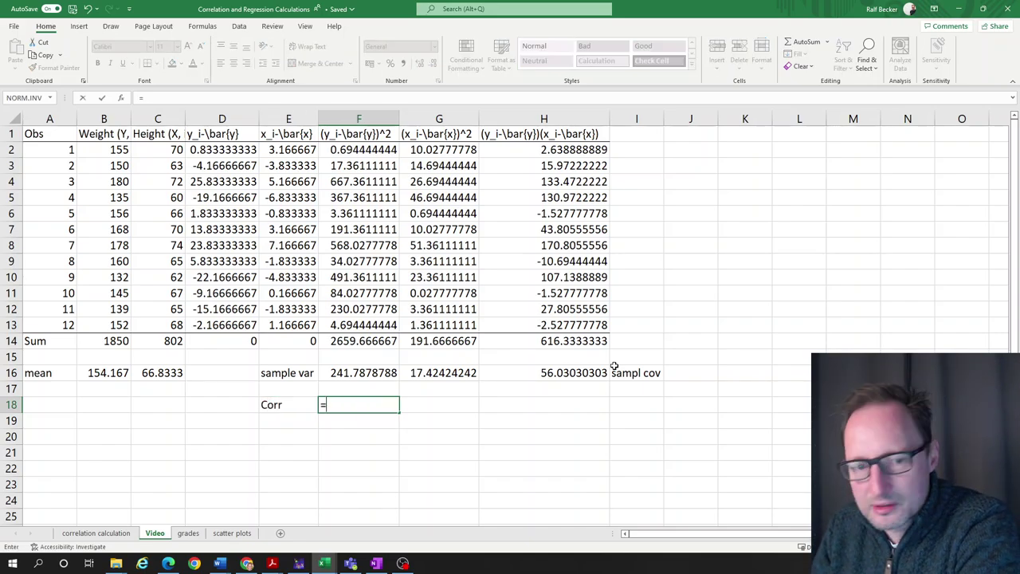
{"action": "left_click", "coordinate": [563, 376]}
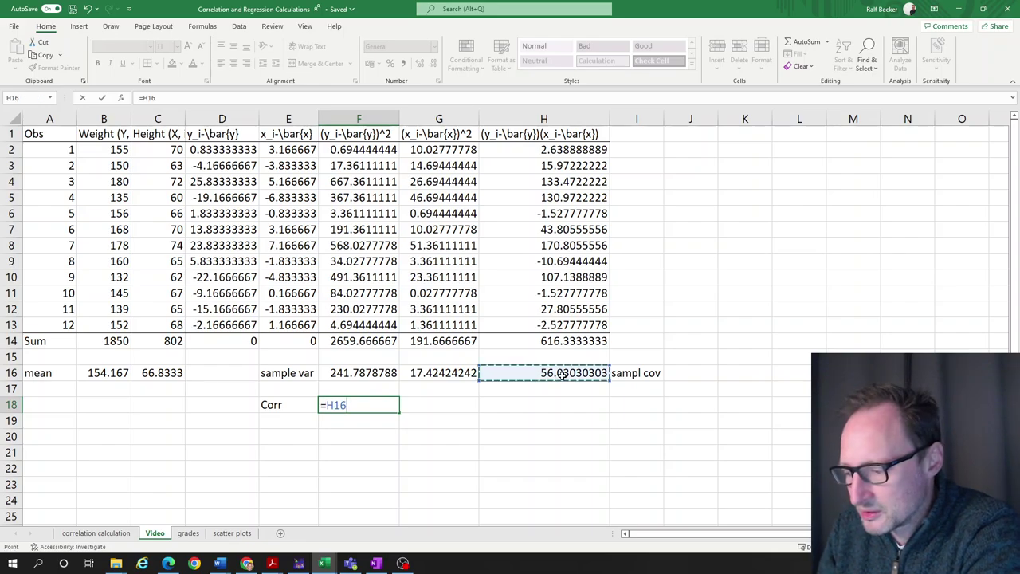
{"action": "type", "text": "/"}
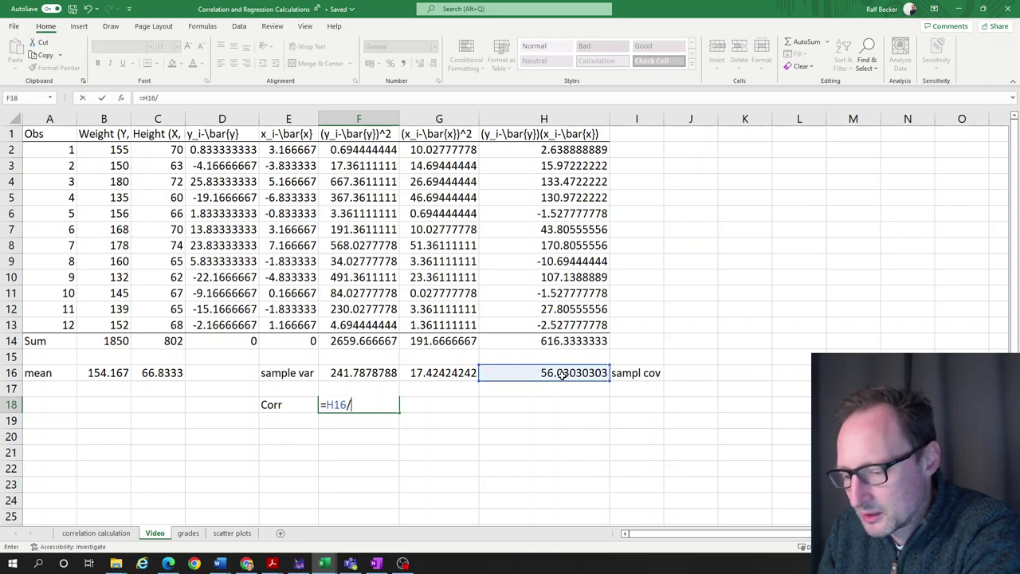
{"action": "type", "text": "sqrt"}
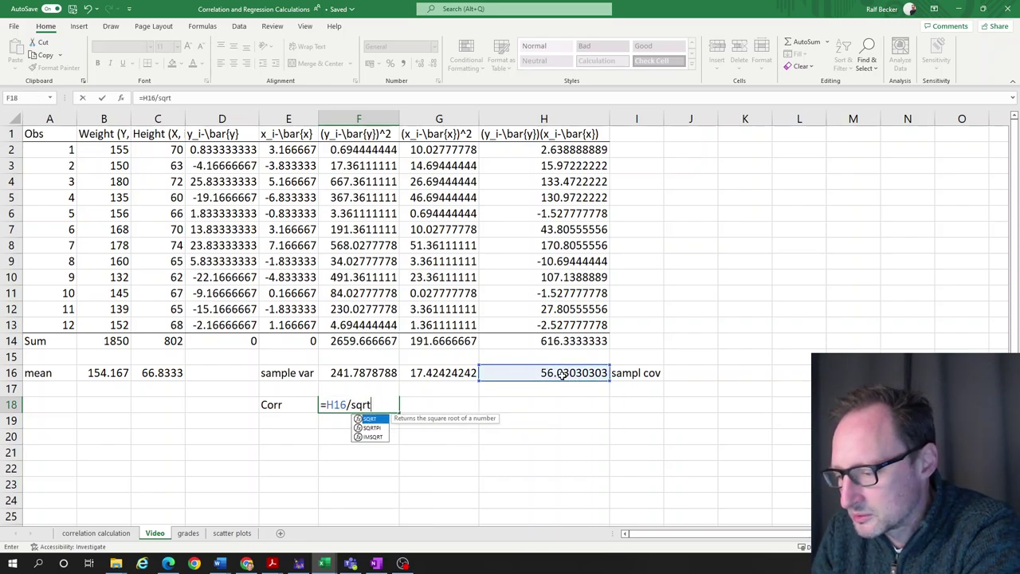
{"action": "type", "text": "("}
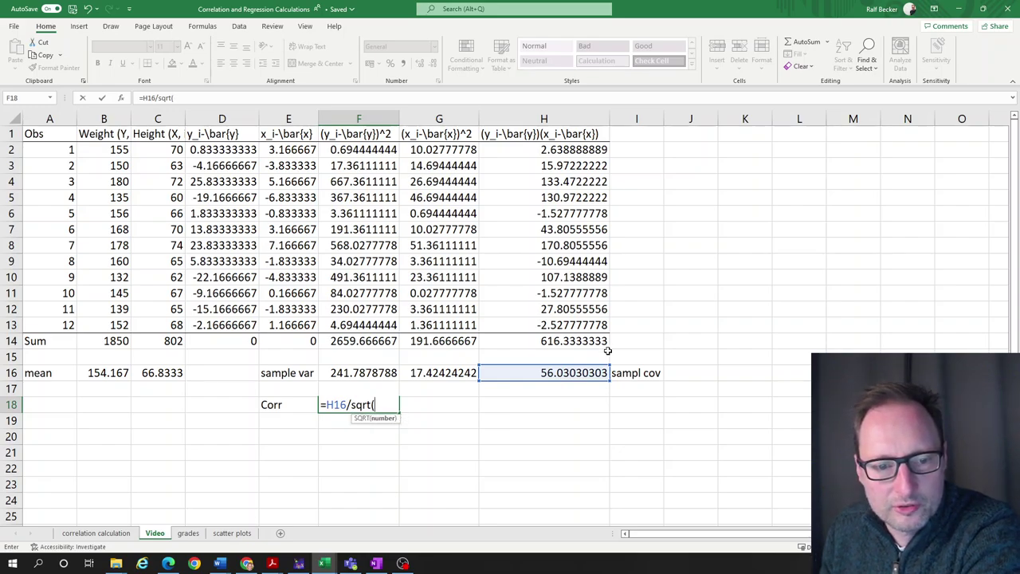
{"action": "left_click", "coordinate": [370, 373]}
{"action": "type", "text": "*"}
{"action": "left_click", "coordinate": [450, 372]}
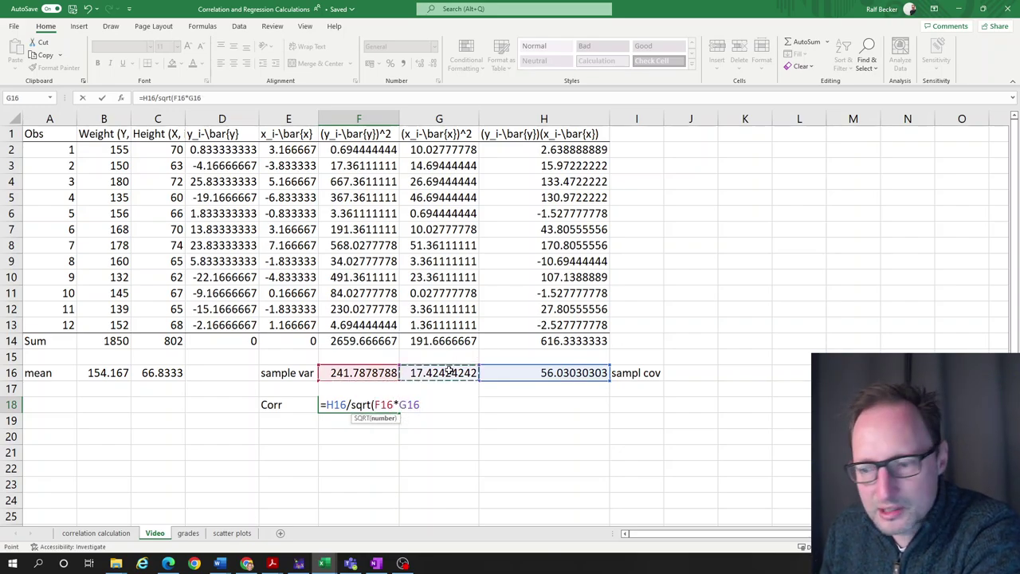
{"action": "type", "text": ")"}
{"action": "key", "text": "Return"}
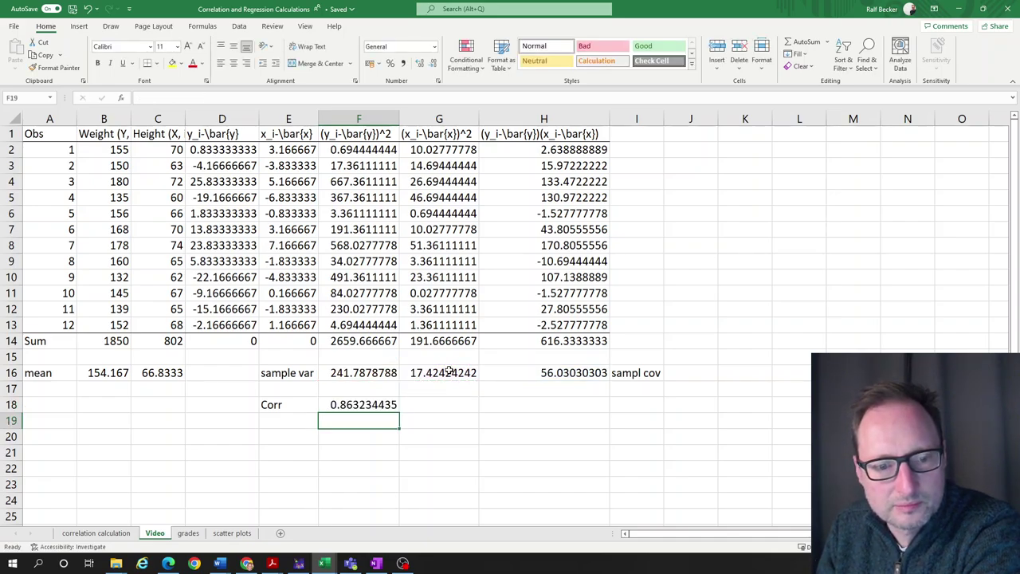
Step: Review the correlation formula in F18 and reselect the result cell
{"action": "left_click", "coordinate": [376, 405]}
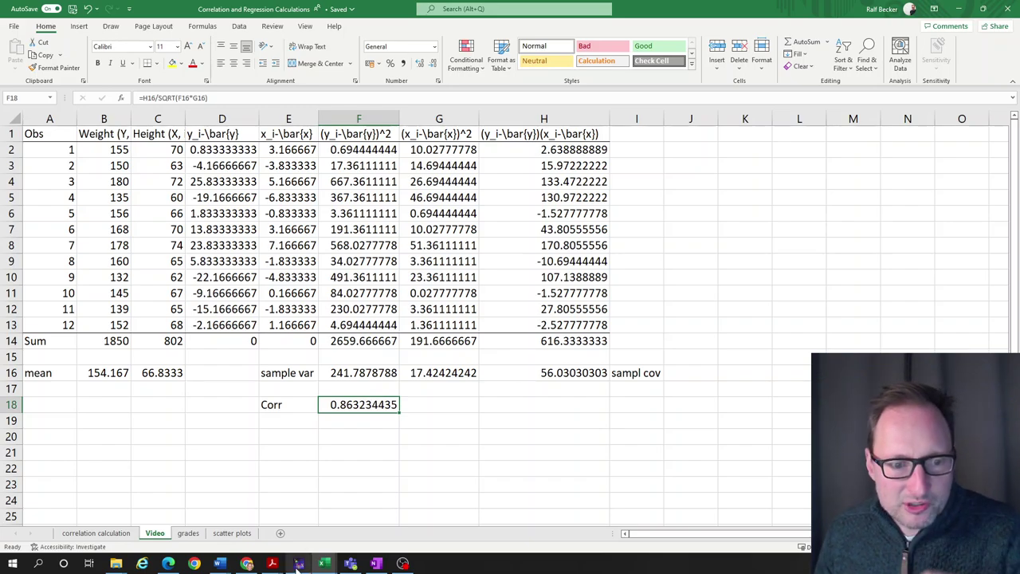
{"action": "mouse_move", "coordinate": [299, 566]}
{"action": "left_click", "coordinate": [386, 437]}
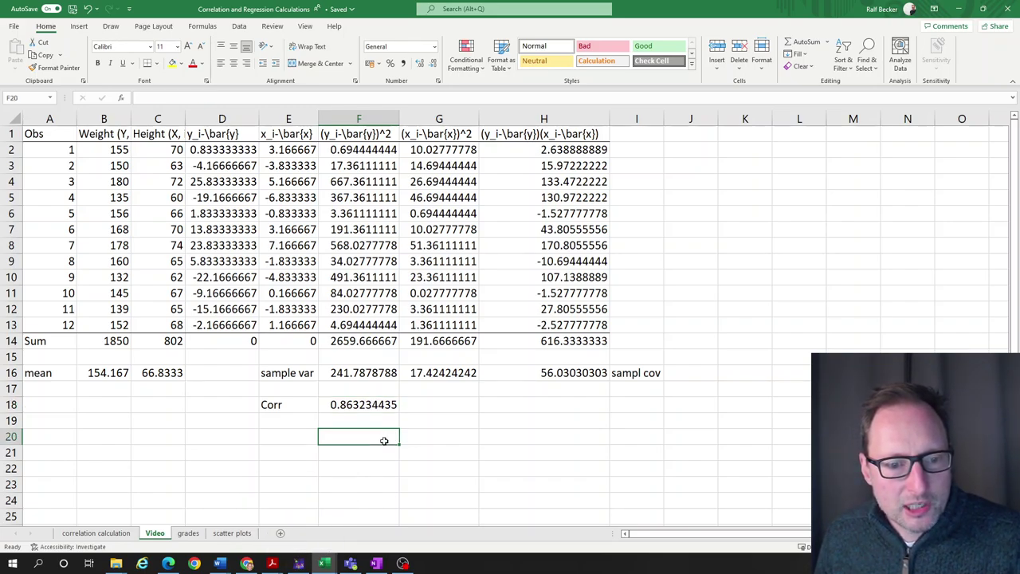
{"action": "left_click", "coordinate": [350, 404]}
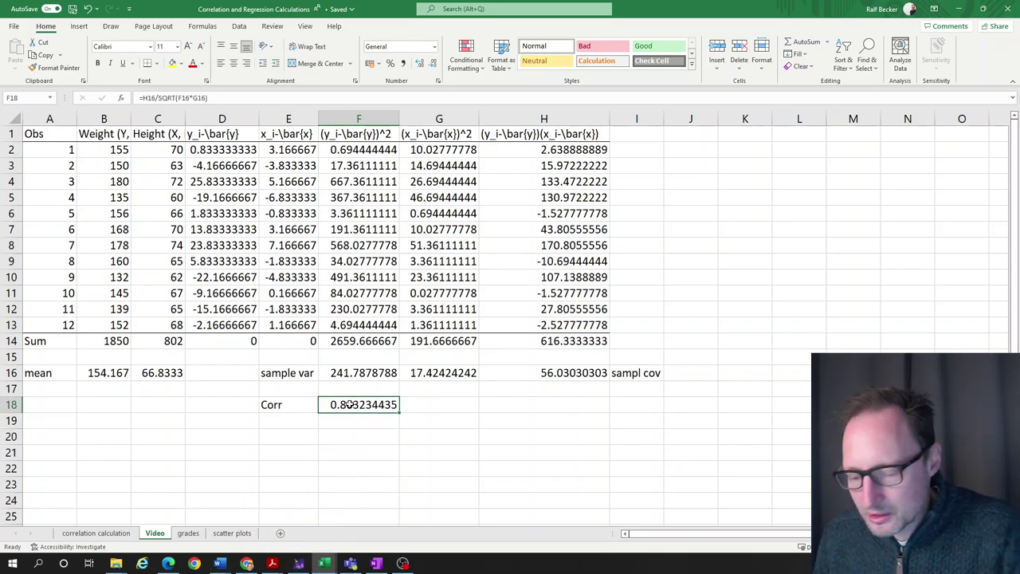
Step: Copy F18 and paste it back as a plain value
{"action": "key", "text": "ctrl+c"}
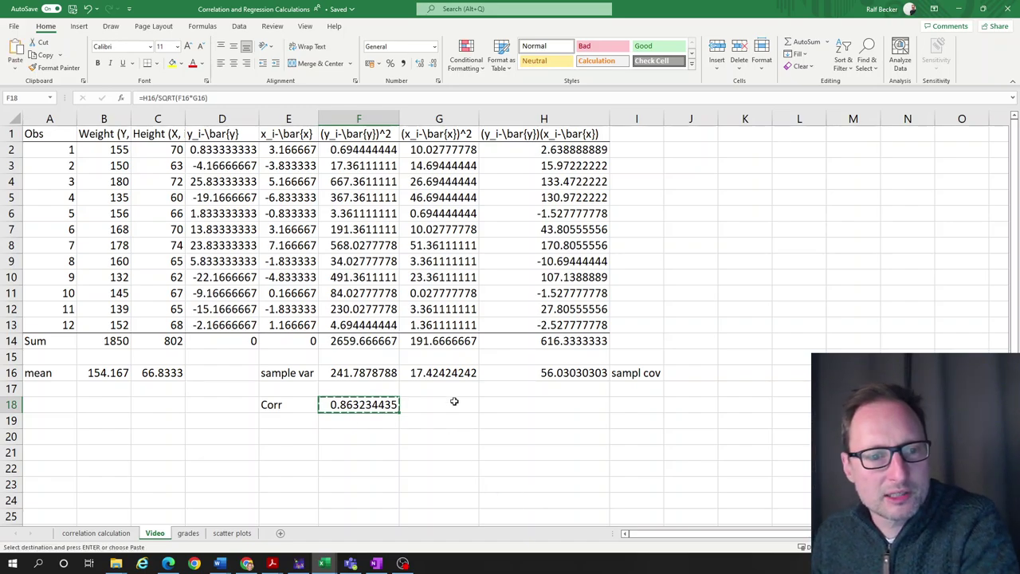
{"action": "left_click", "coordinate": [15, 70]}
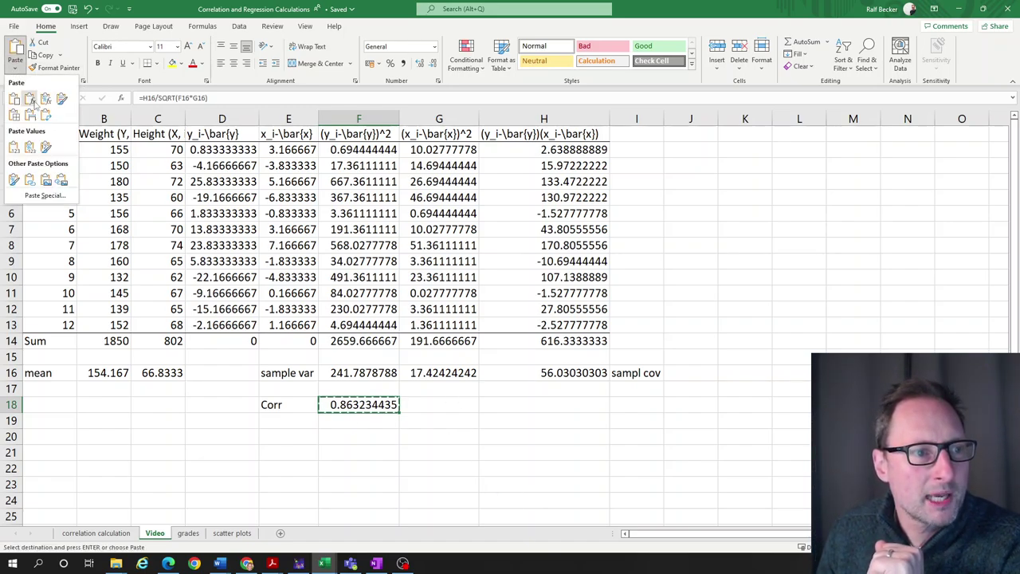
{"action": "left_click", "coordinate": [14, 146]}
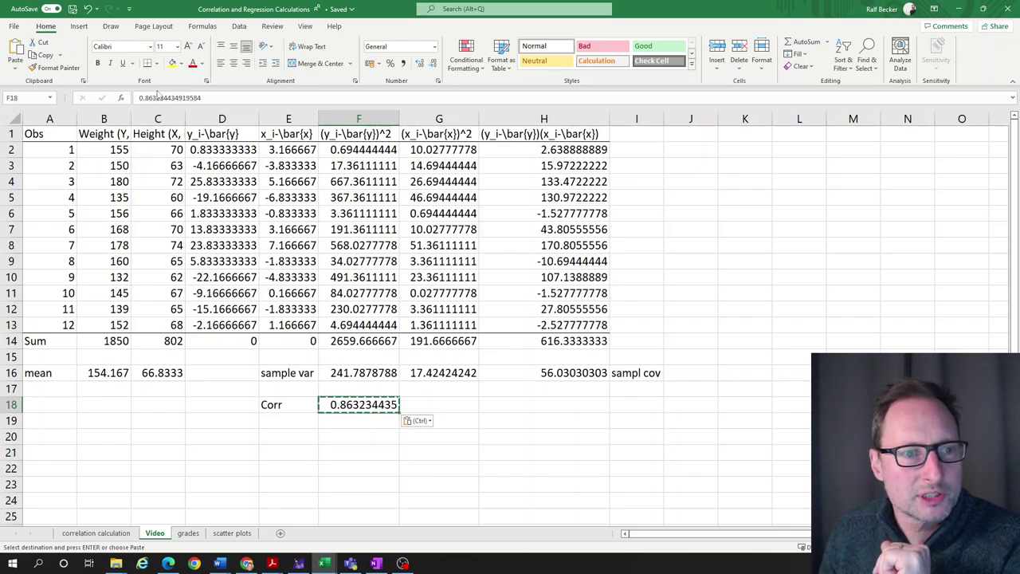
Step: Confirm F18 holds a fixed number, then select the deviation range D2:H13
{"action": "left_click", "coordinate": [274, 438]}
{"action": "left_click", "coordinate": [272, 410]}
{"action": "left_click", "coordinate": [281, 426]}
{"action": "left_click", "coordinate": [336, 405]}
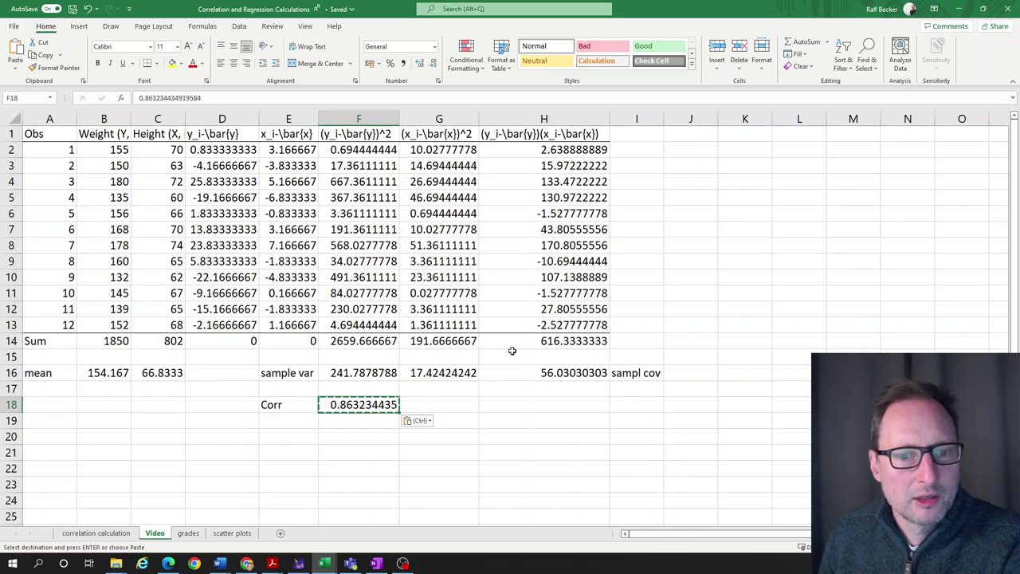
{"action": "left_click_drag", "start_coordinate": [588, 325], "coordinate": [227, 152]}
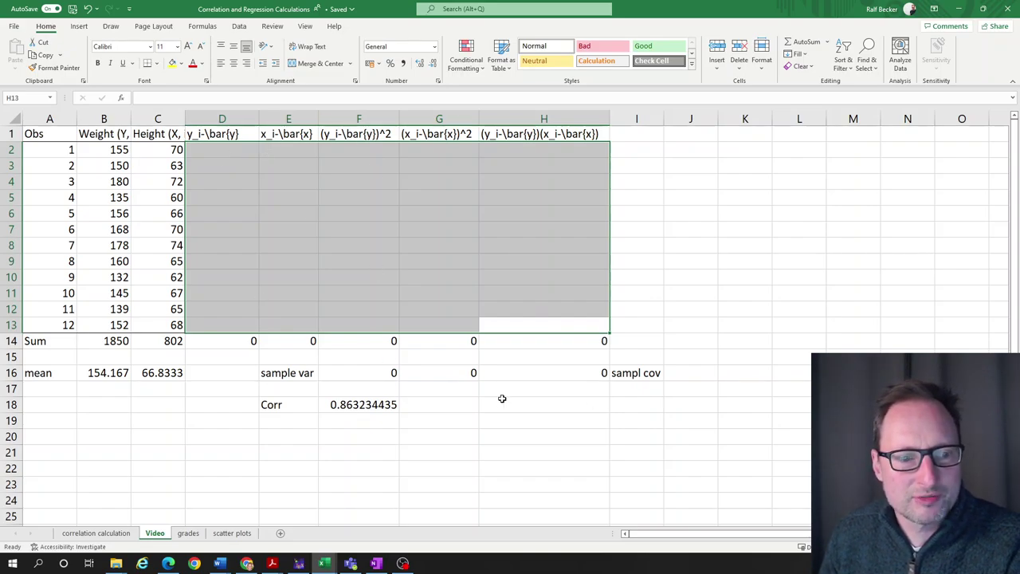
Step: Clear row 16, then undo the deletions to restore the results
{"action": "left_click", "coordinate": [11, 372]}
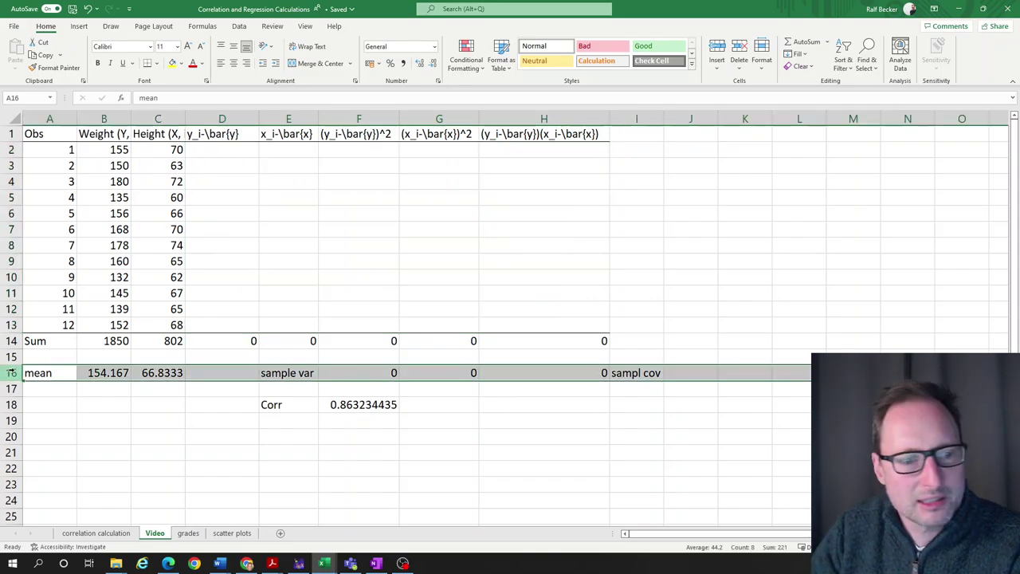
{"action": "key", "text": "Delete"}
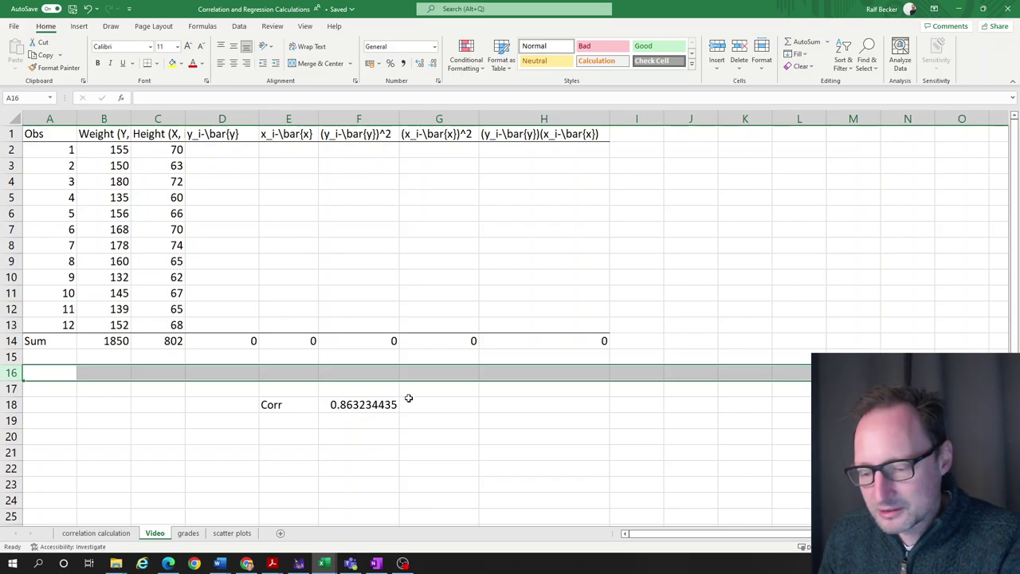
{"action": "key", "text": "ctrl+z"}
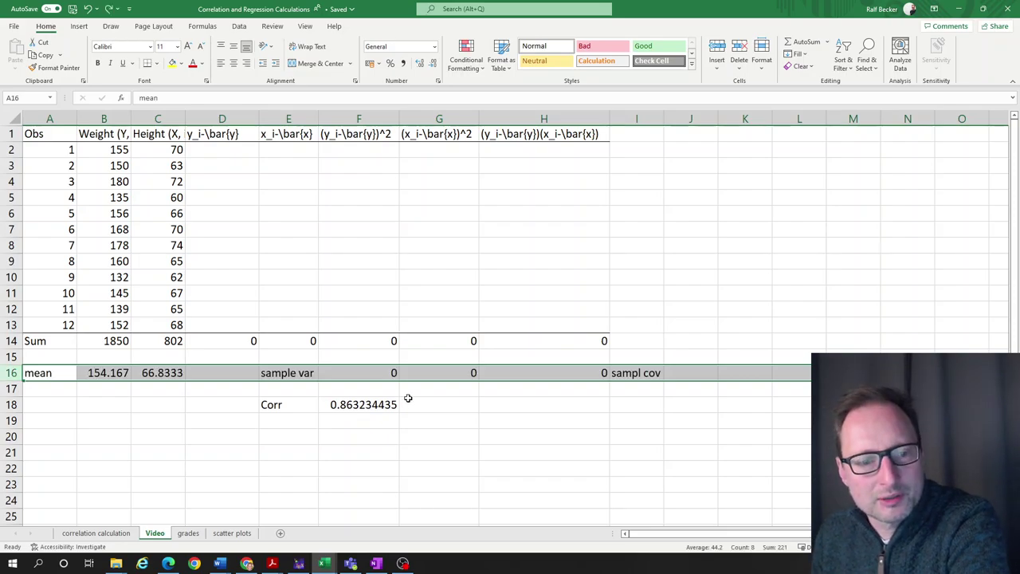
{"action": "key", "text": "ctrl+z"}
{"action": "left_click", "coordinate": [605, 411]}
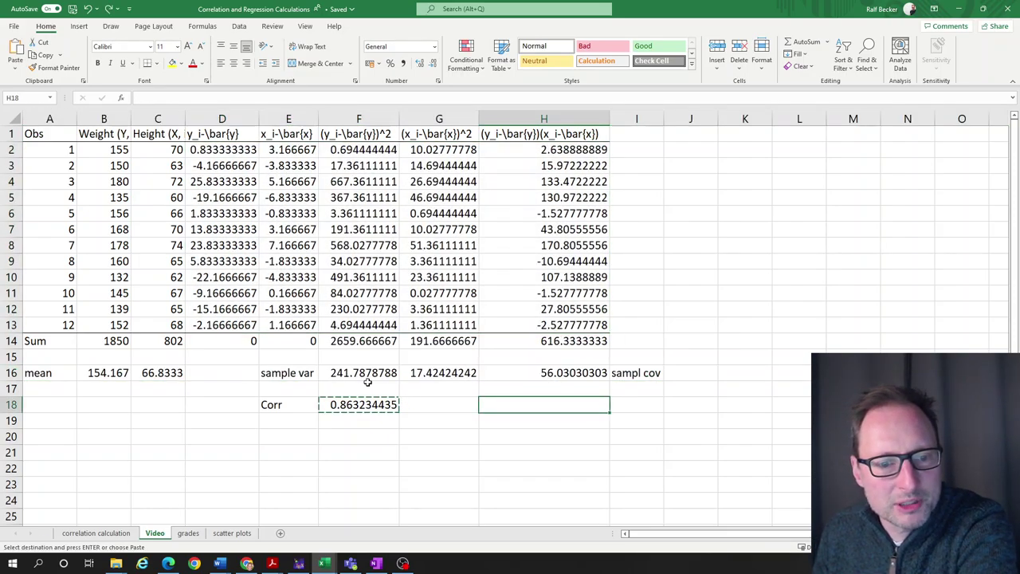
Step: Copy A16:I16 and paste it back as fixed values
{"action": "left_click_drag", "start_coordinate": [650, 373], "coordinate": [57, 381]}
{"action": "key", "text": "ctrl+c"}
{"action": "left_click", "coordinate": [14, 71]}
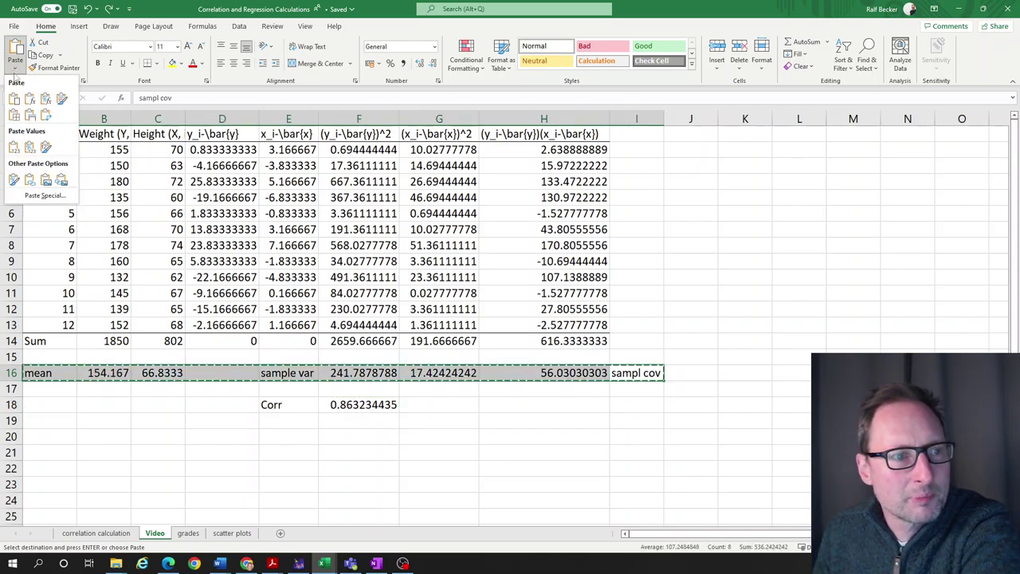
{"action": "left_click", "coordinate": [14, 147]}
{"action": "left_click", "coordinate": [644, 277]}
Step: Clear D2:H13 and confirm the row 16 mean and variance values remain
{"action": "left_click_drag", "start_coordinate": [604, 322], "coordinate": [238, 155]}
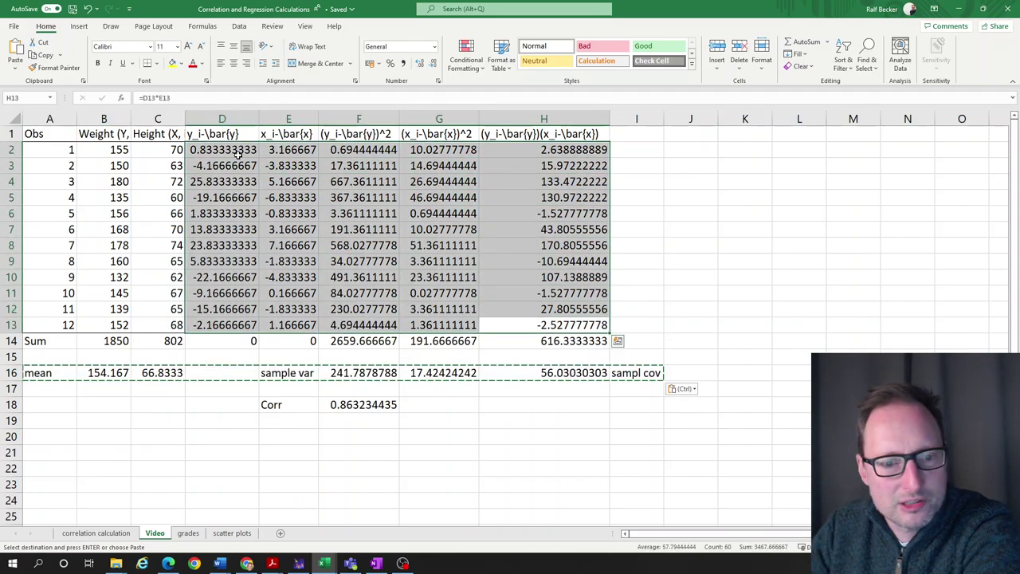
{"action": "key", "text": "Delete"}
{"action": "left_click", "coordinate": [362, 508]}
{"action": "left_click", "coordinate": [367, 380]}
{"action": "left_click", "coordinate": [122, 379]}
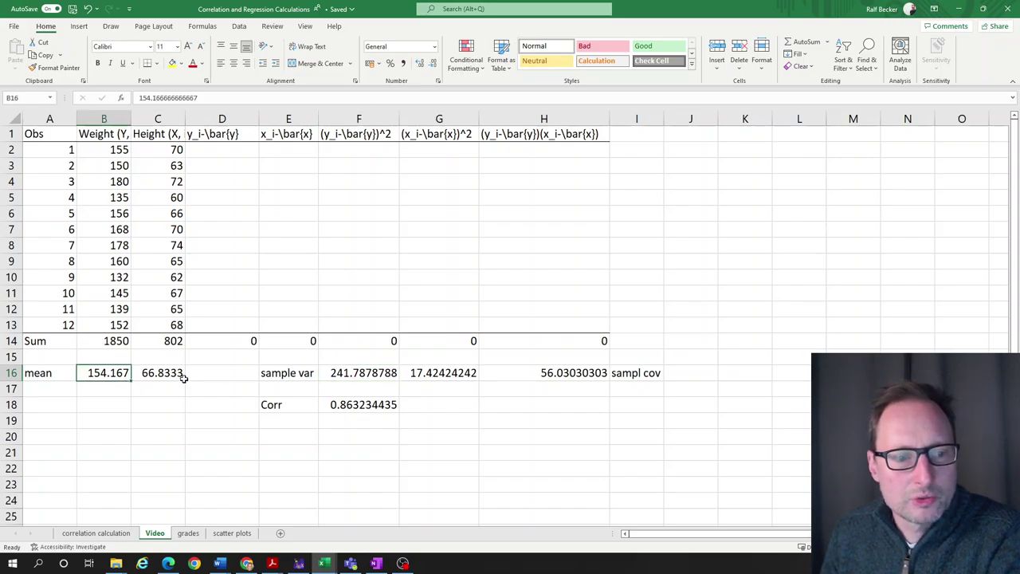
{"action": "left_click", "coordinate": [232, 376]}
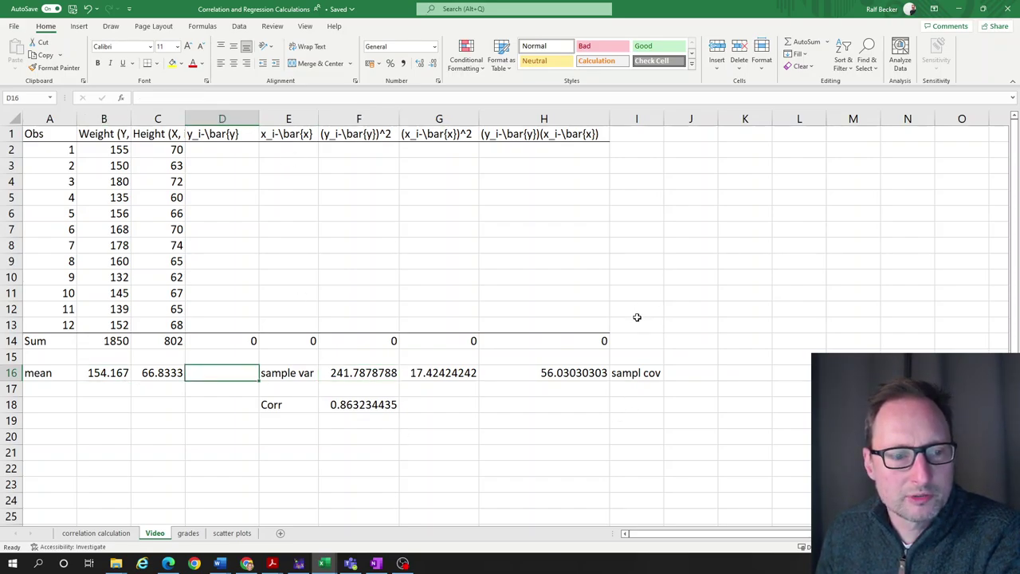
Step: Enter =AVERAGE(B2:B13) in B17 to check the weight mean
{"action": "left_click", "coordinate": [94, 369]}
{"action": "left_click", "coordinate": [98, 395]}
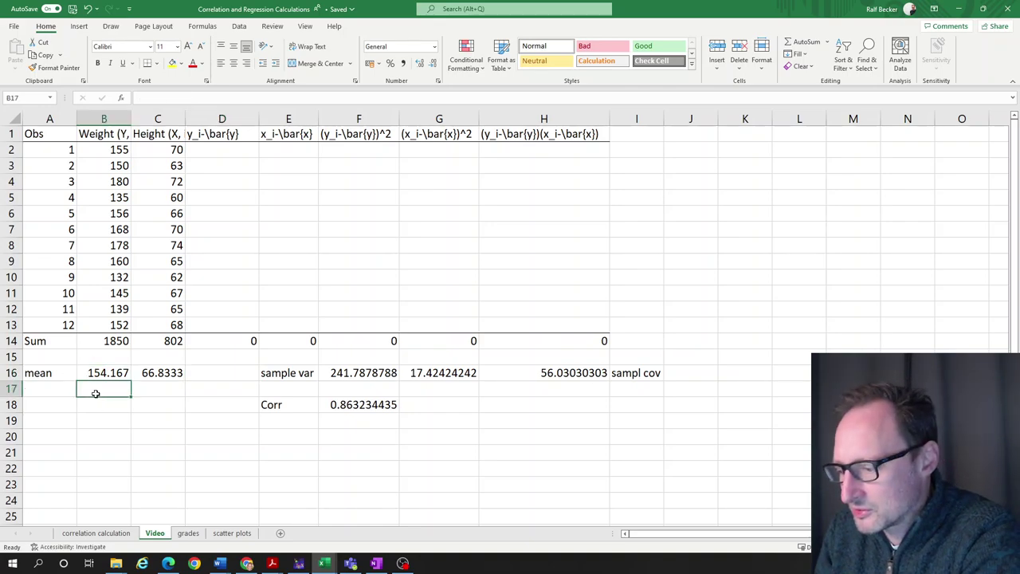
{"action": "type", "text": "=average"}
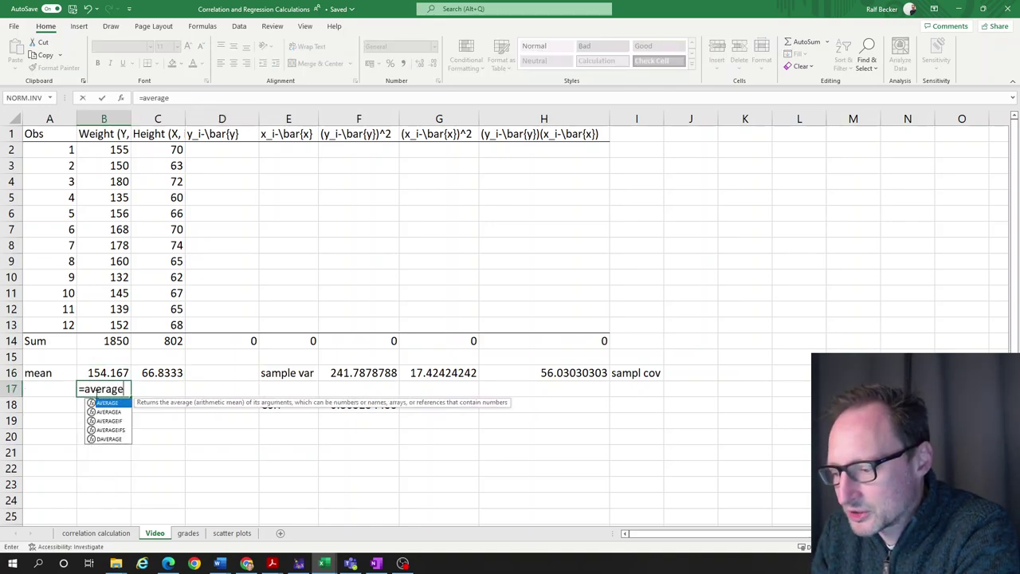
{"action": "type", "text": "("}
{"action": "left_click_drag", "start_coordinate": [90, 148], "coordinate": [86, 328]}
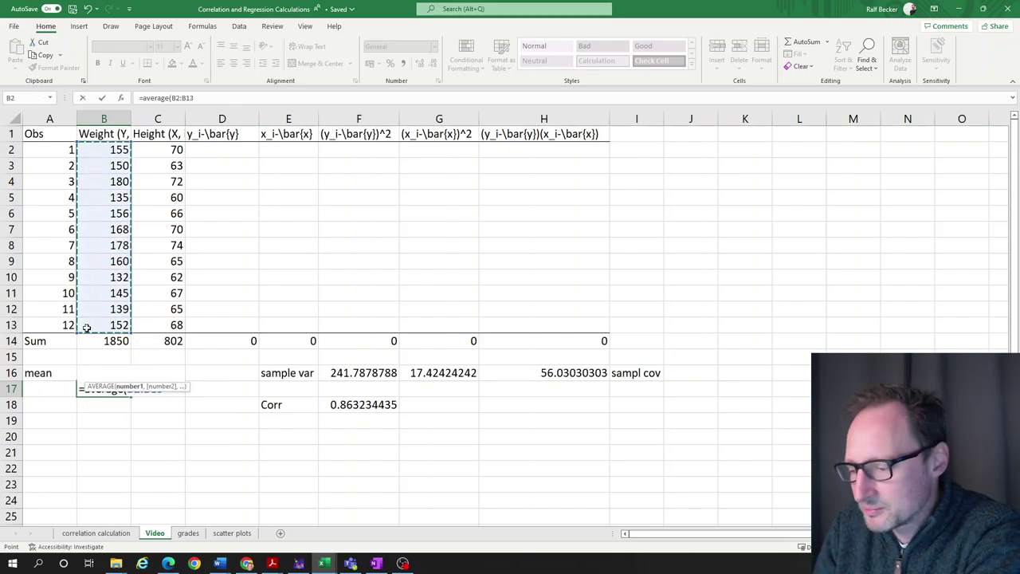
{"action": "type", "text": ")"}
{"action": "key", "text": "Return"}
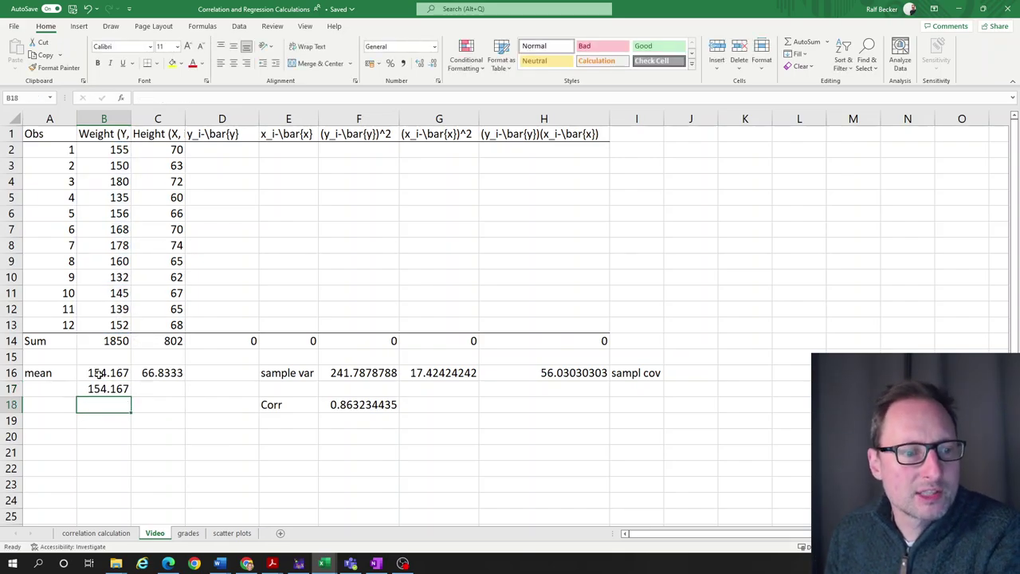
Step: Enter =AVERAGE(C2:C13) in C17 to check the height mean
{"action": "left_click", "coordinate": [171, 393]}
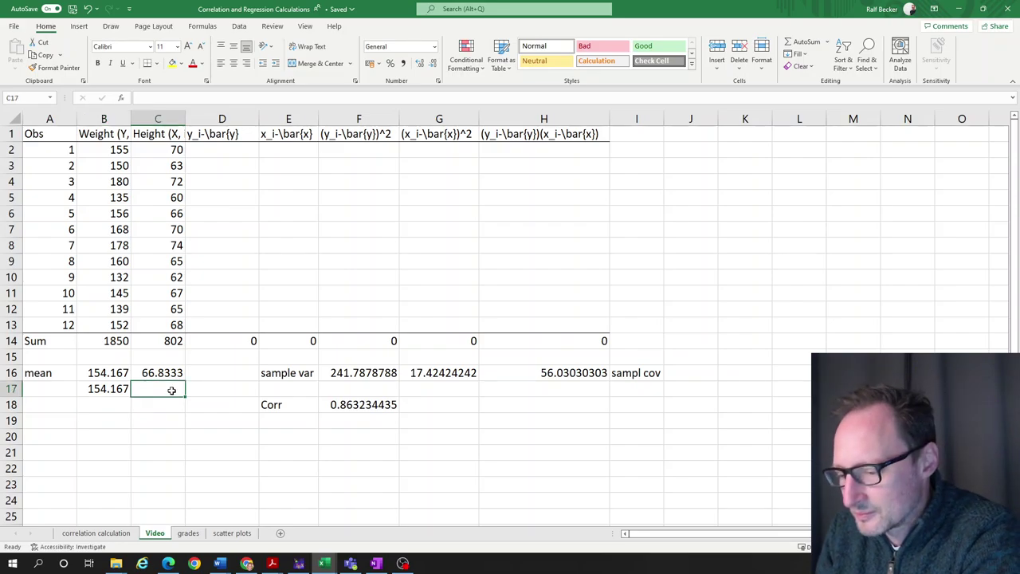
{"action": "type", "text": "=average("}
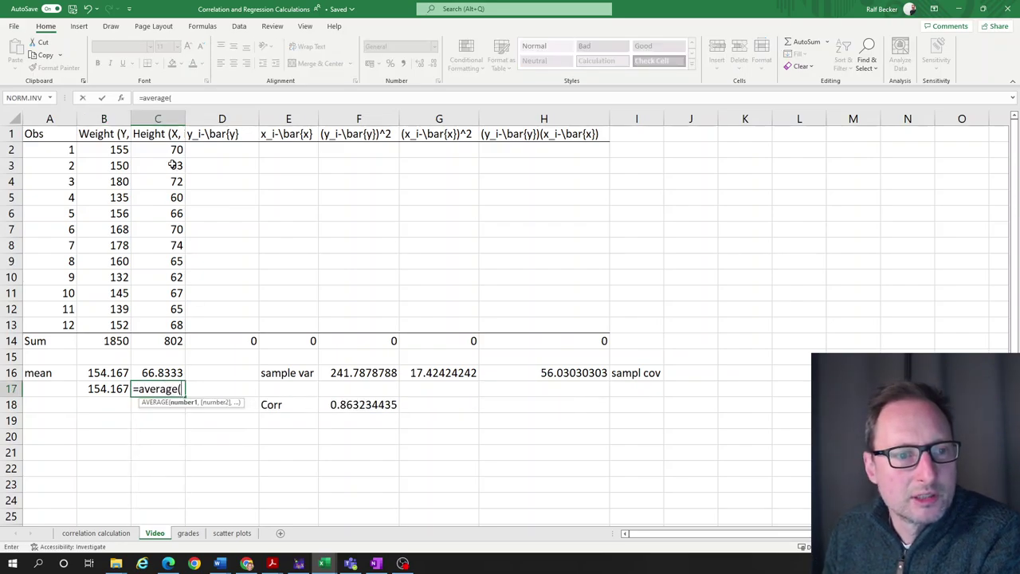
{"action": "left_click_drag", "start_coordinate": [172, 151], "coordinate": [160, 321]}
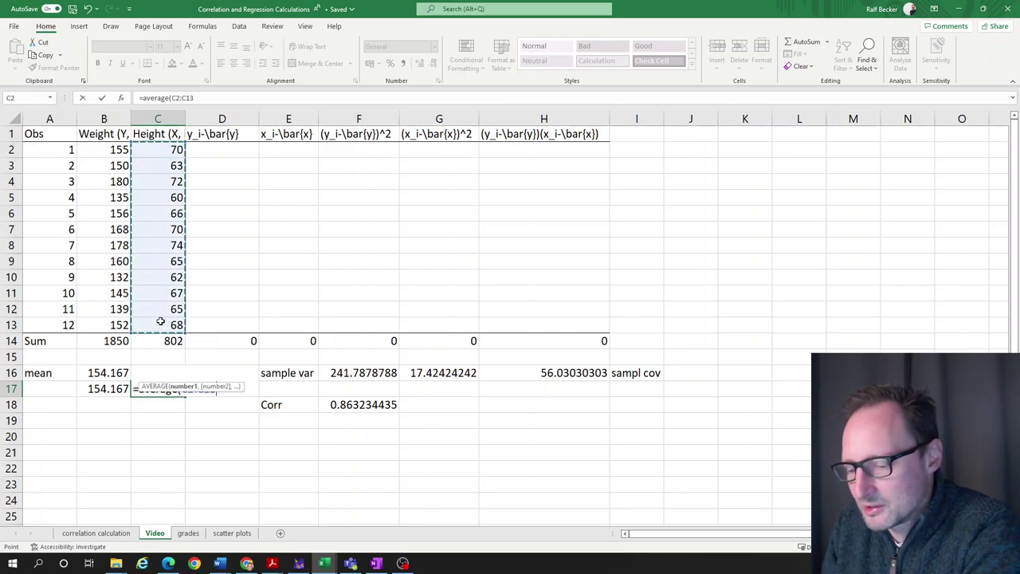
{"action": "type", "text": ")"}
{"action": "key", "text": "Return"}
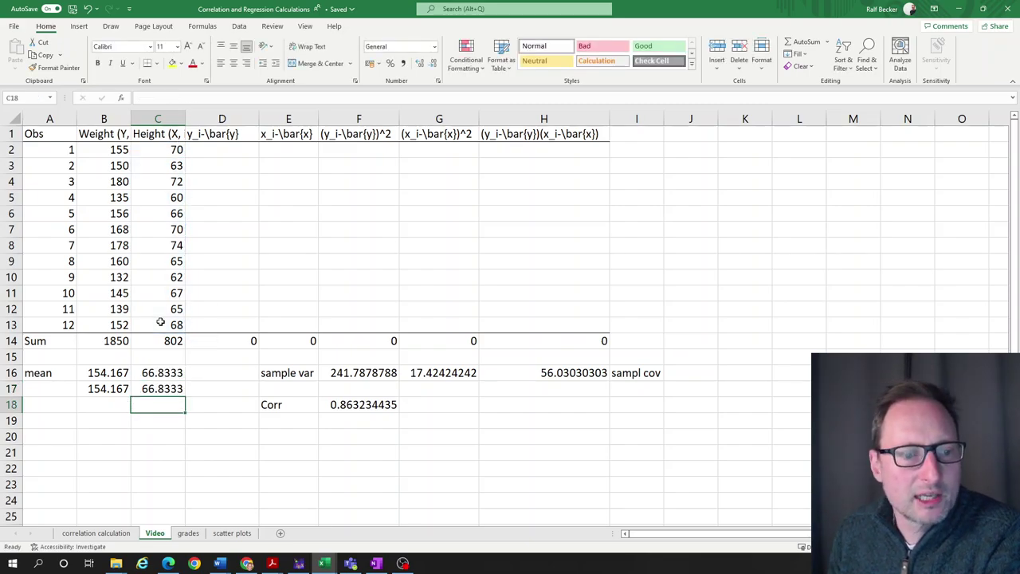
Step: Compare the row 17 averages 154.167 and 66.8333 with row 16's means
{"action": "left_click", "coordinate": [124, 390]}
{"action": "left_click_drag", "start_coordinate": [112, 376], "coordinate": [149, 375]}
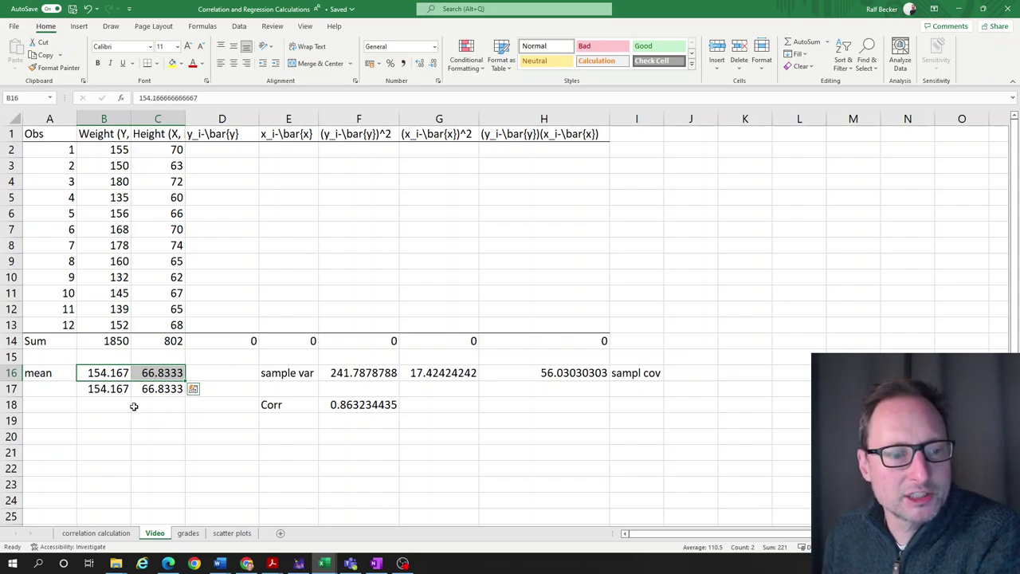
{"action": "left_click", "coordinate": [113, 389]}
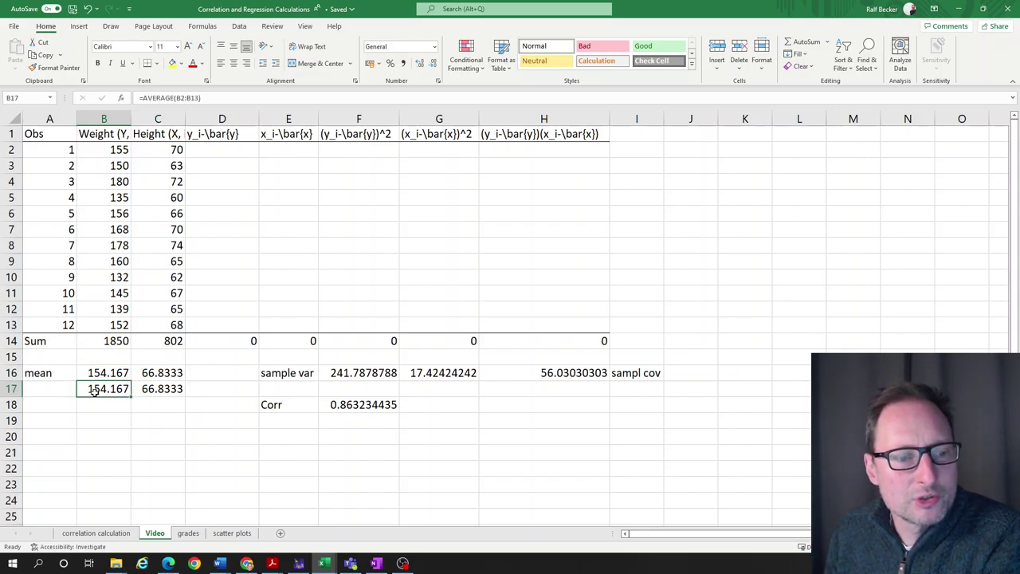
{"action": "left_click_drag", "start_coordinate": [94, 391], "coordinate": [163, 391]}
{"action": "left_click", "coordinate": [147, 407]}
{"action": "left_click", "coordinate": [116, 391]}
{"action": "left_click", "coordinate": [165, 390]}
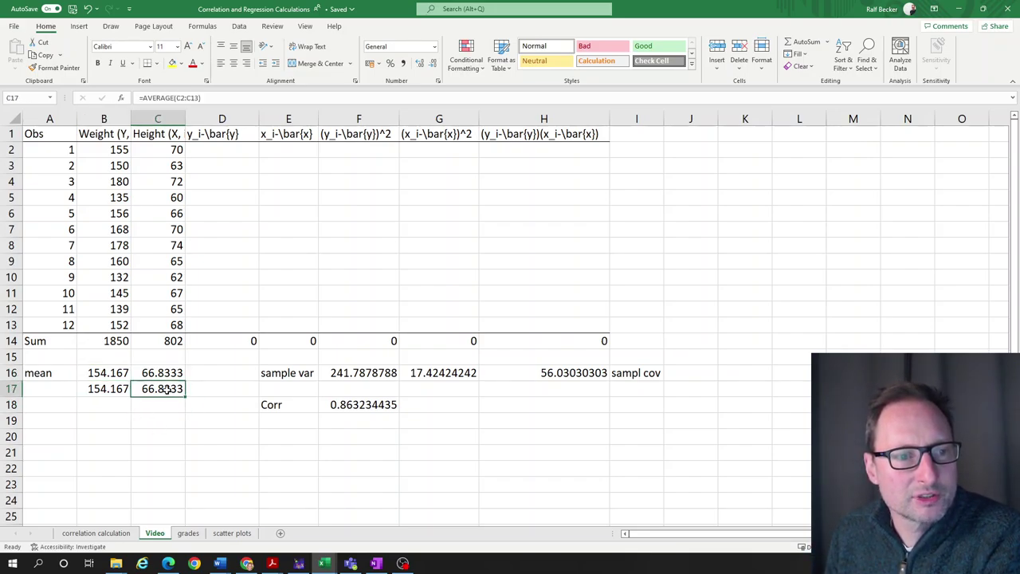
{"action": "left_click", "coordinate": [292, 388]}
Step: Enter =VAR.S(B2:B13) in F17 to check the weight variance
{"action": "left_click", "coordinate": [346, 372]}
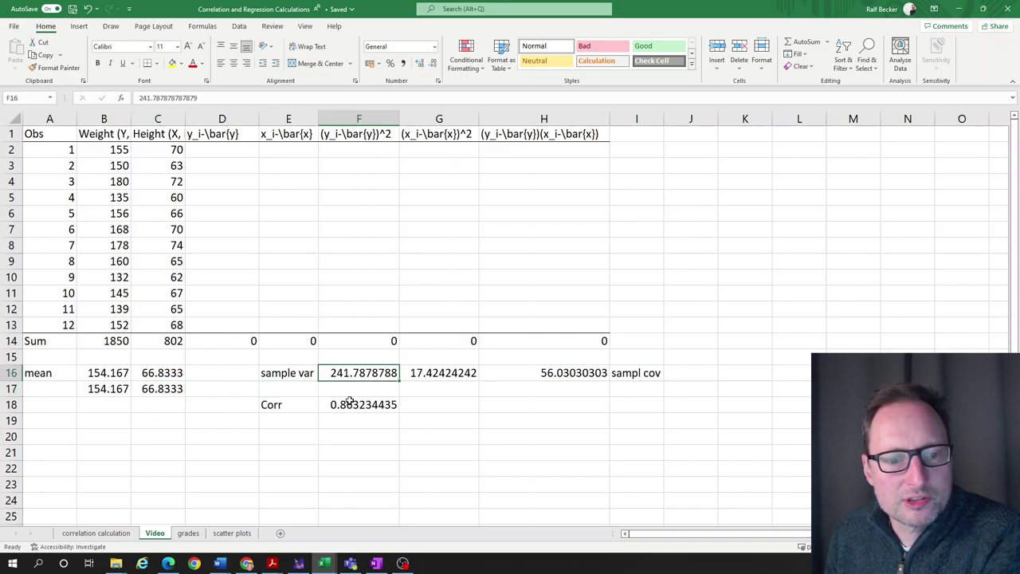
{"action": "left_click", "coordinate": [362, 387]}
{"action": "left_click", "coordinate": [364, 375]}
{"action": "left_click", "coordinate": [360, 389]}
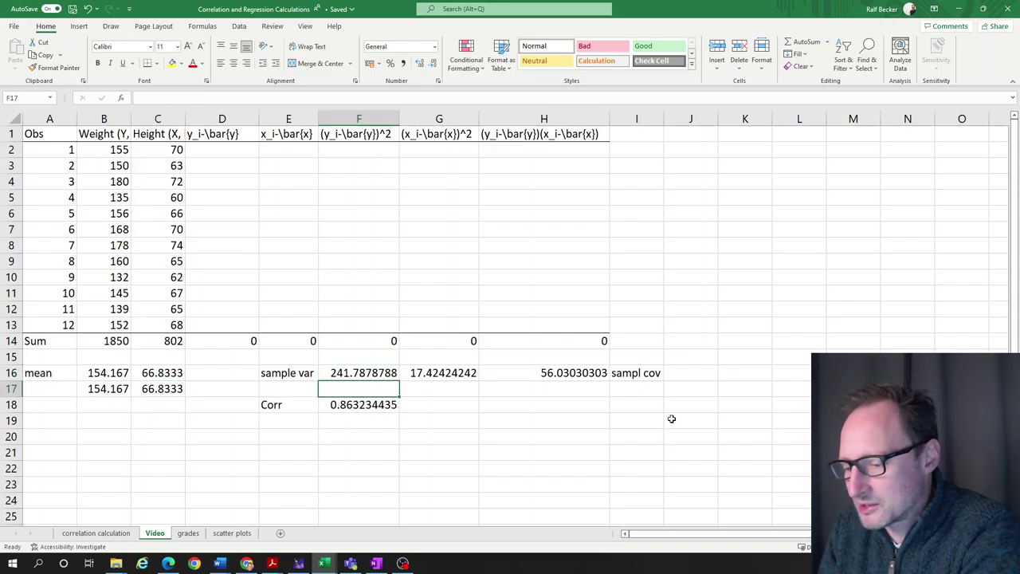
{"action": "type", "text": "="}
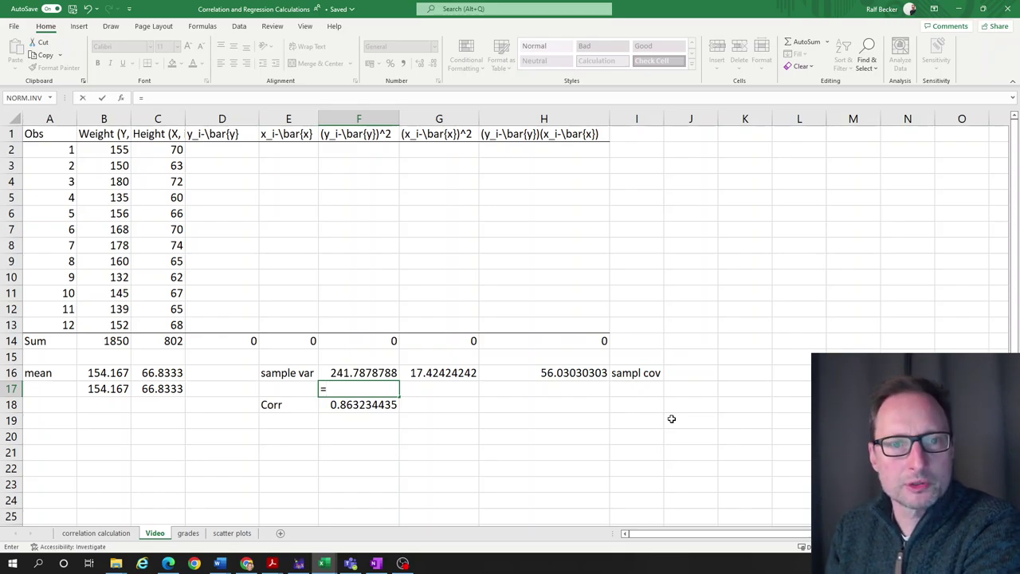
{"action": "type", "text": "var"}
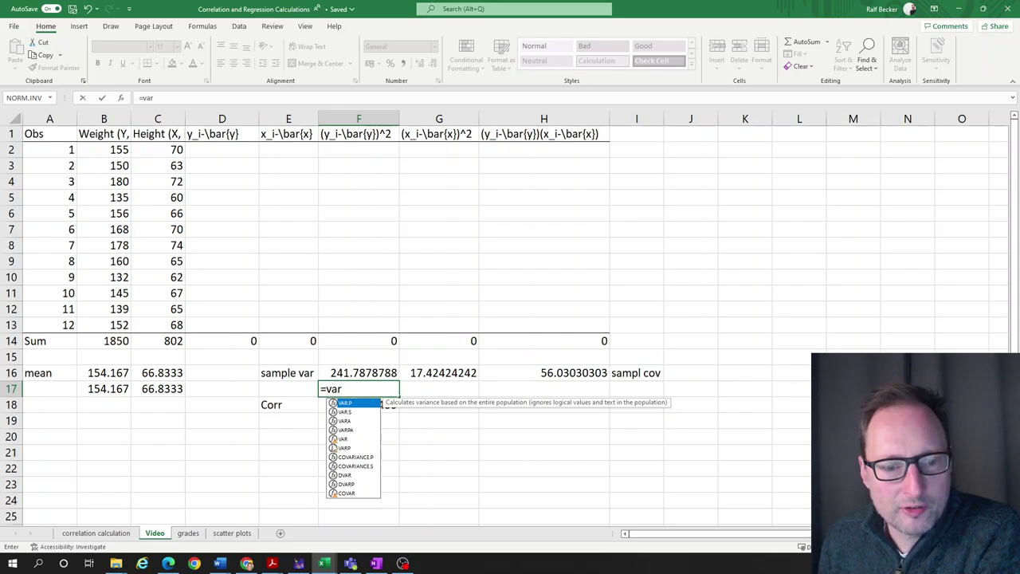
{"action": "left_click", "coordinate": [346, 413]}
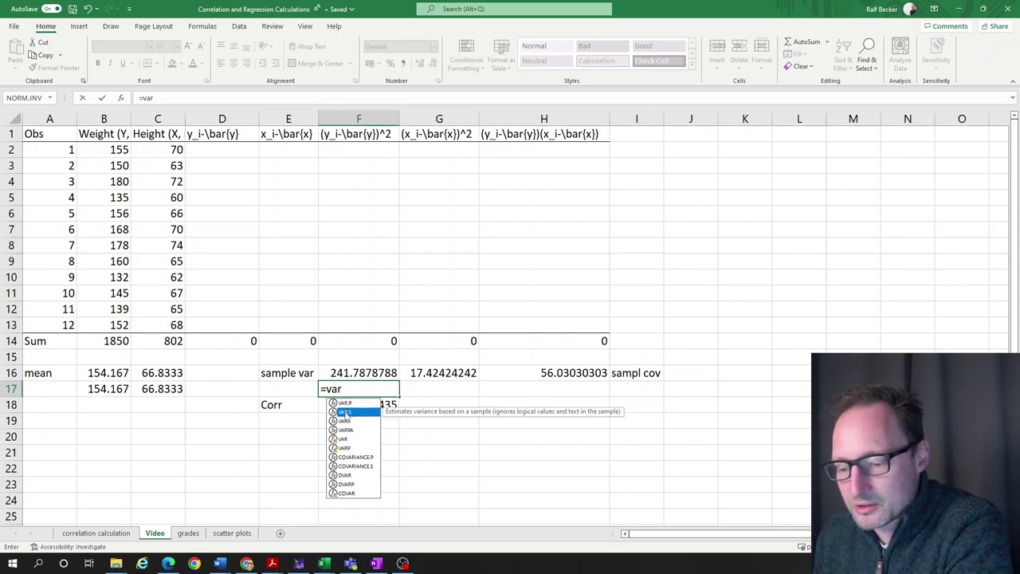
{"action": "double_click", "coordinate": [345, 412]}
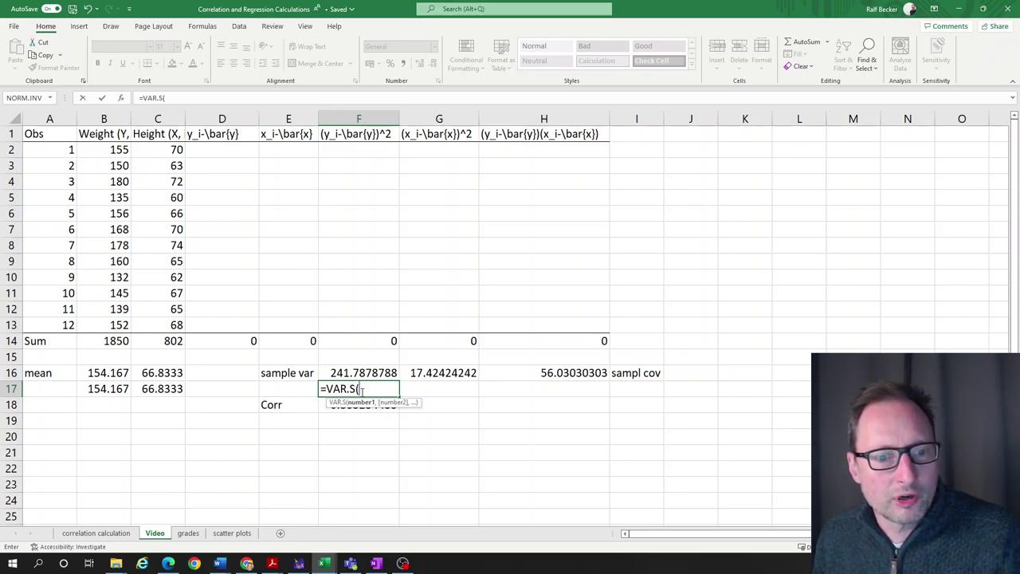
{"action": "left_click_drag", "start_coordinate": [112, 148], "coordinate": [99, 317]}
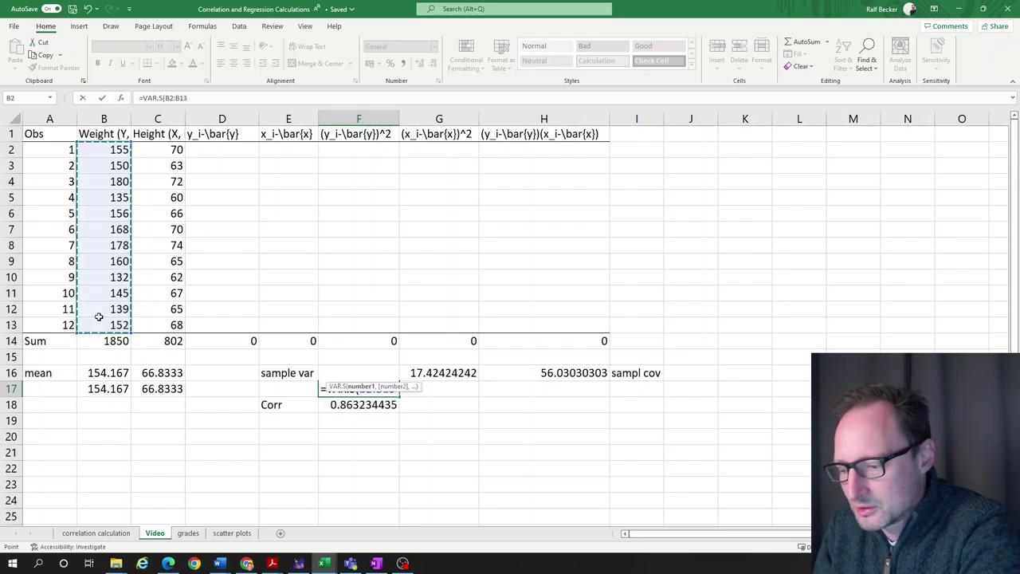
{"action": "type", "text": ")"}
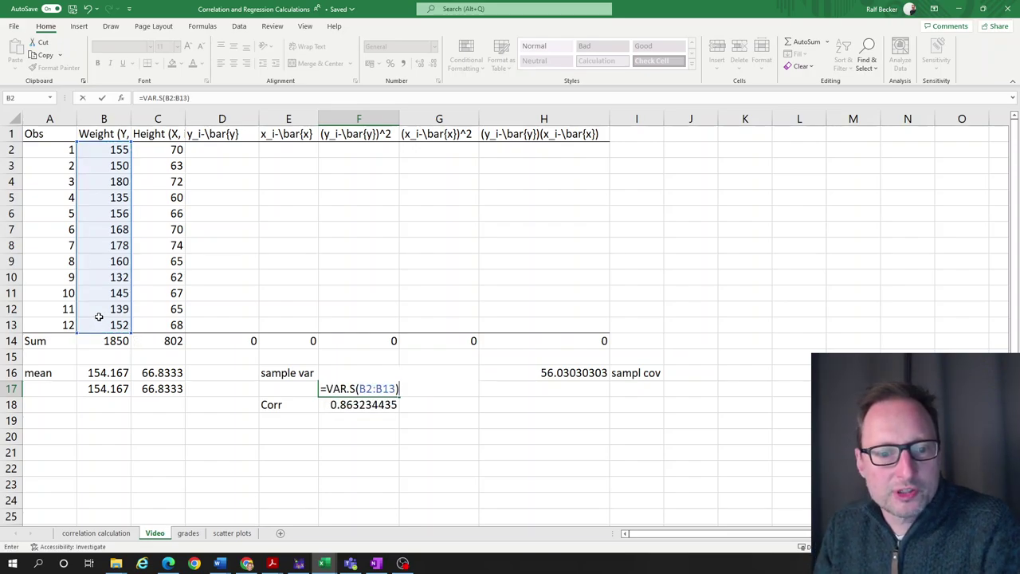
{"action": "key", "text": "Return"}
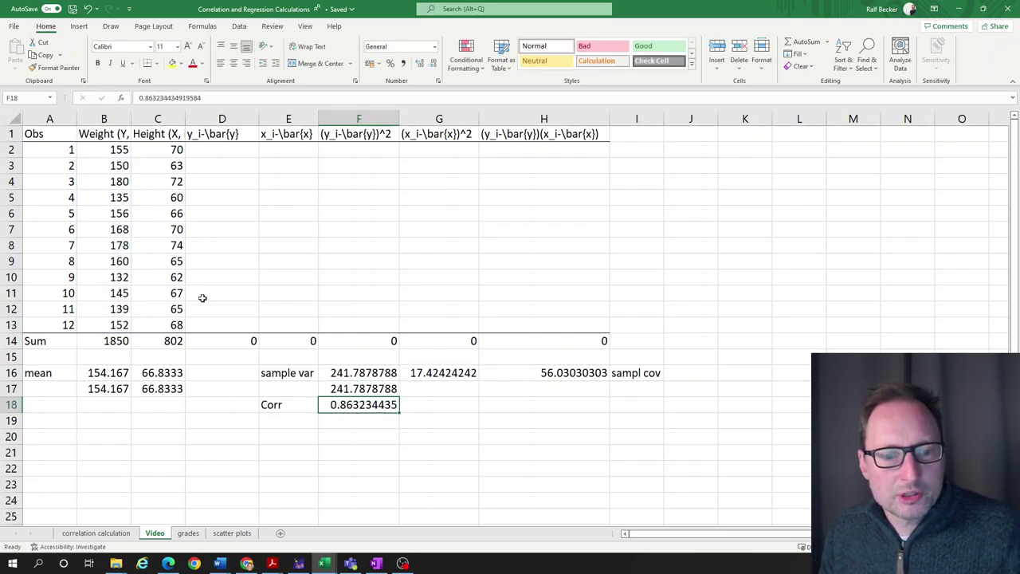
Step: Enter =VAR.S(C2:C13) in G17 to check the height variance
{"action": "left_click_drag", "start_coordinate": [387, 374], "coordinate": [381, 391]}
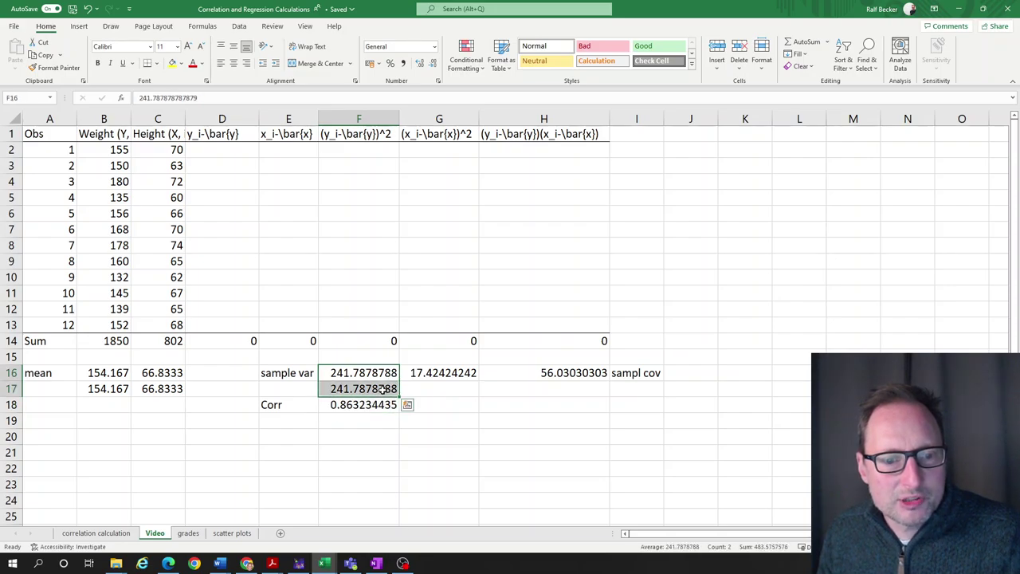
{"action": "left_click", "coordinate": [436, 390]}
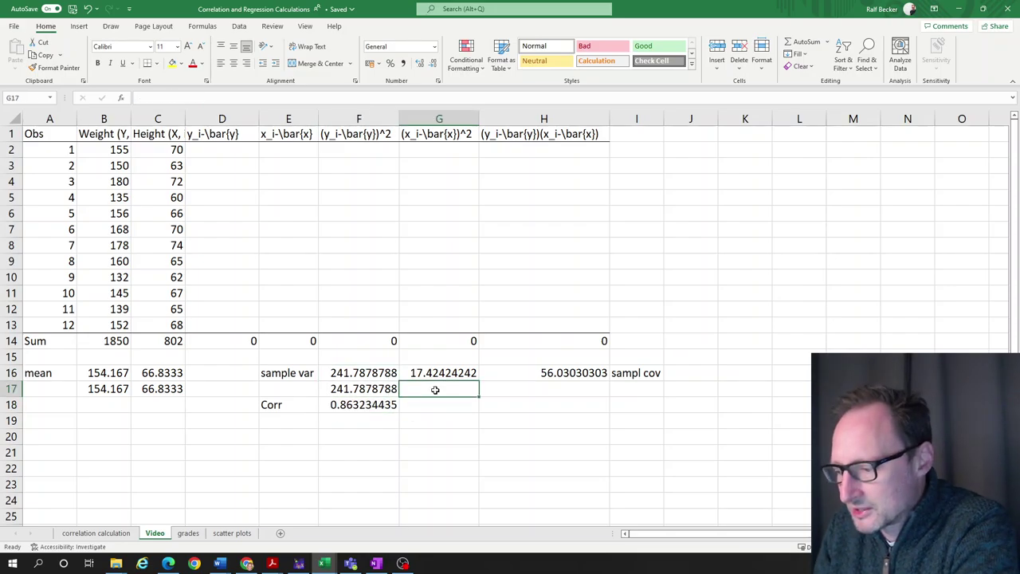
{"action": "type", "text": "=var"}
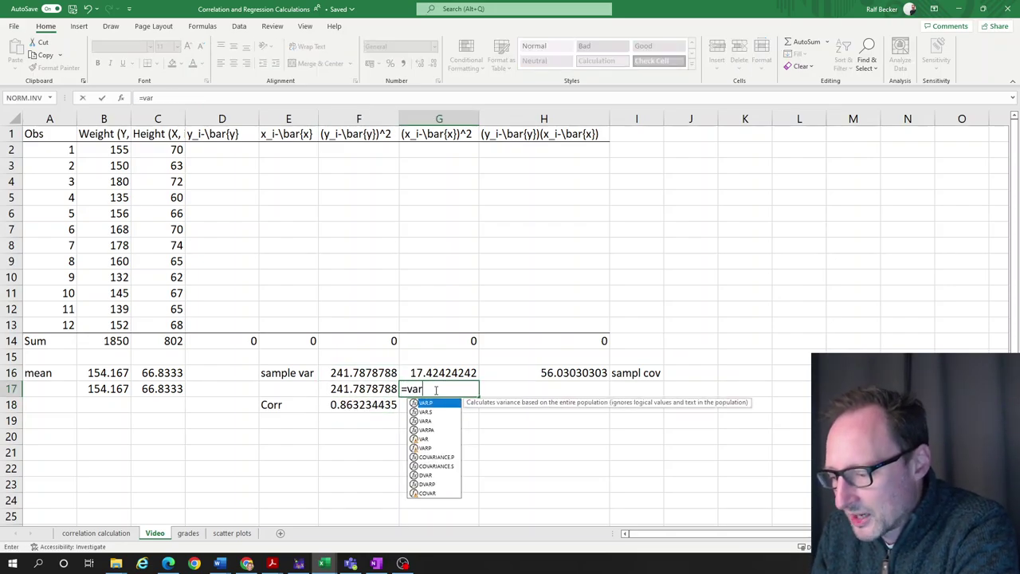
{"action": "type", "text": ".s("}
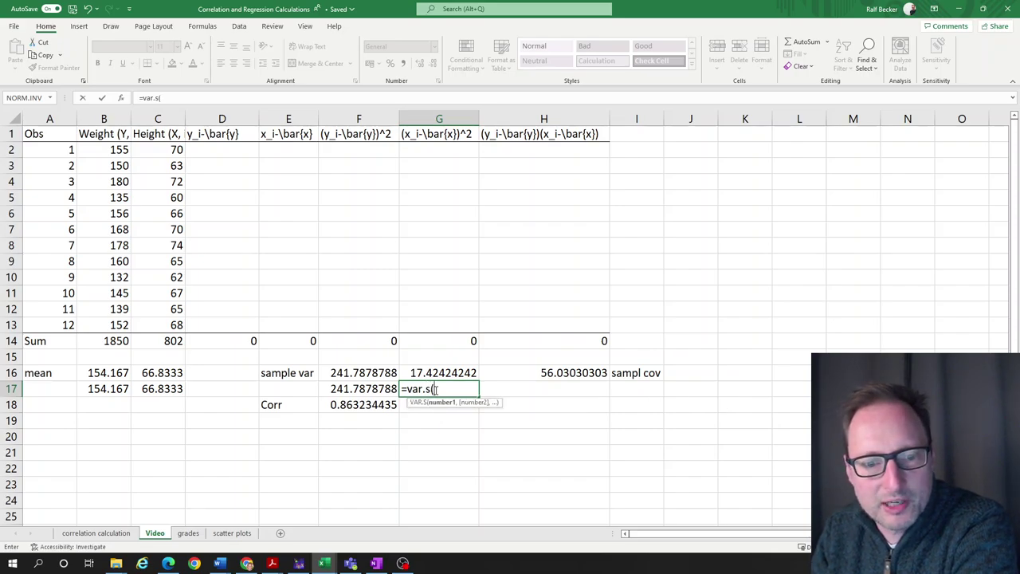
{"action": "left_click_drag", "start_coordinate": [159, 152], "coordinate": [161, 321]}
{"action": "type", "text": ")"}
{"action": "key", "text": "Return"}
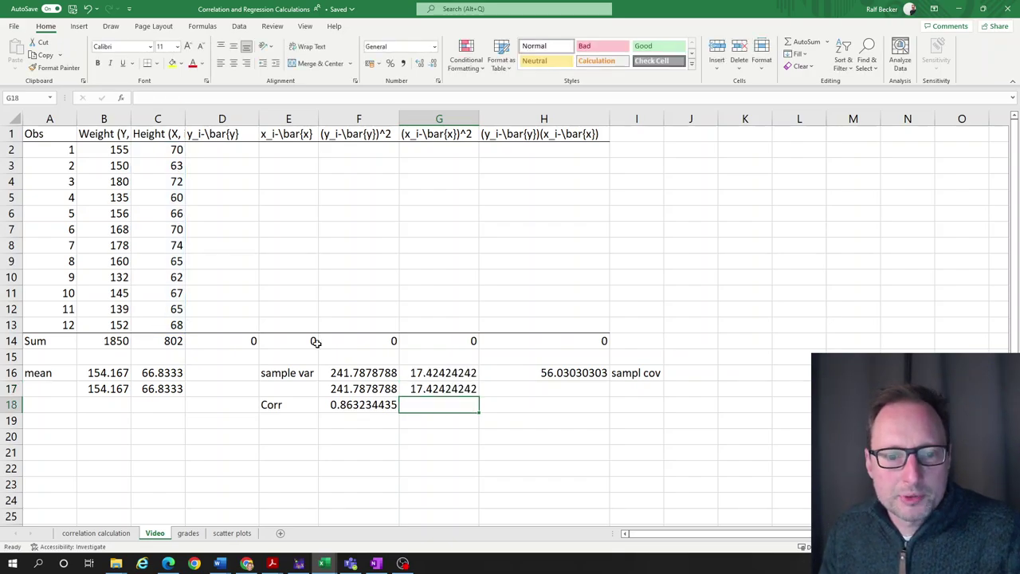
Step: Compare the VAR.S results 241.7878788 and 17.42424242 with row 16's variances
{"action": "left_click", "coordinate": [359, 386]}
{"action": "left_click", "coordinate": [412, 392]}
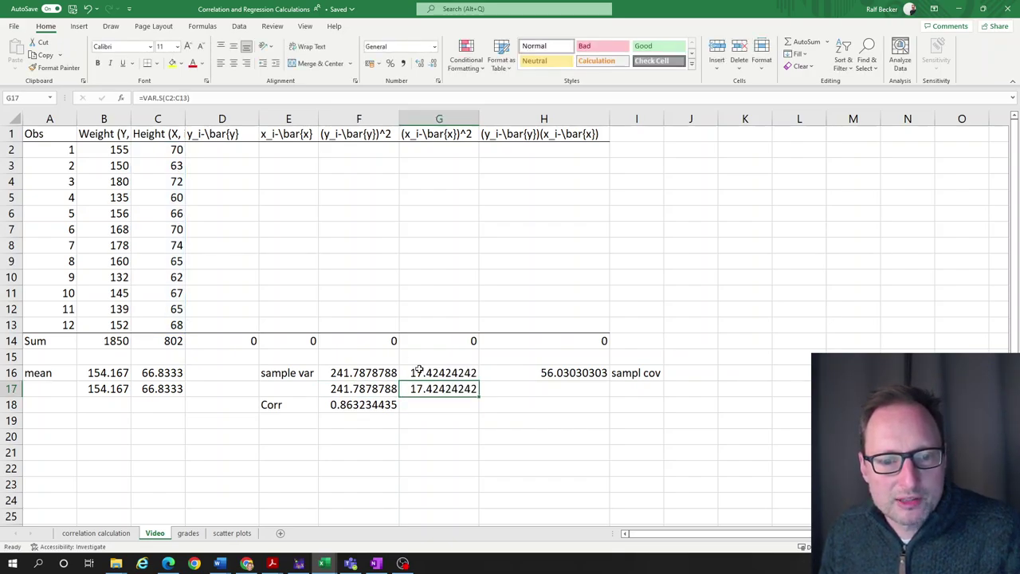
{"action": "left_click_drag", "start_coordinate": [391, 373], "coordinate": [421, 372]}
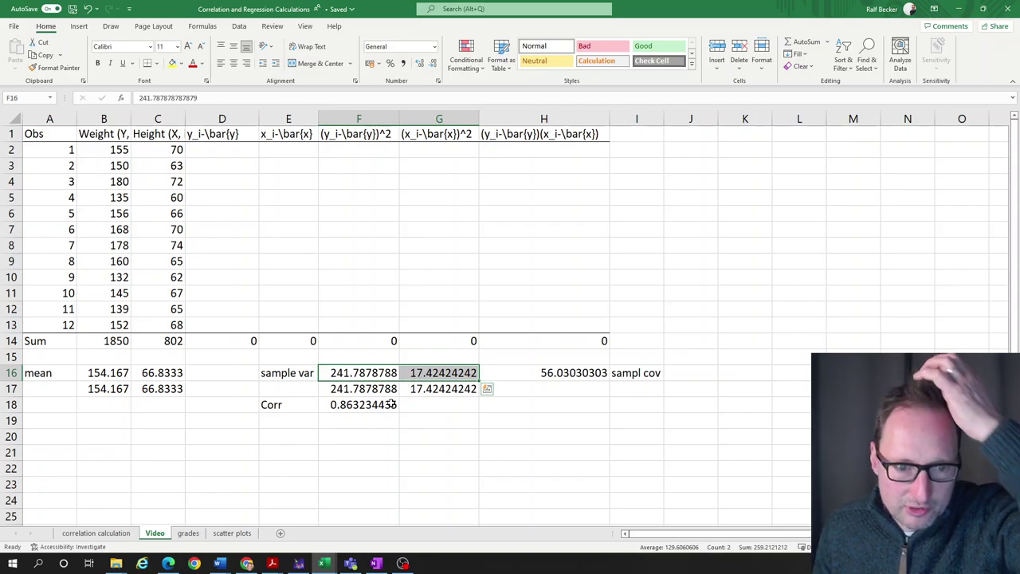
{"action": "left_click", "coordinate": [368, 391]}
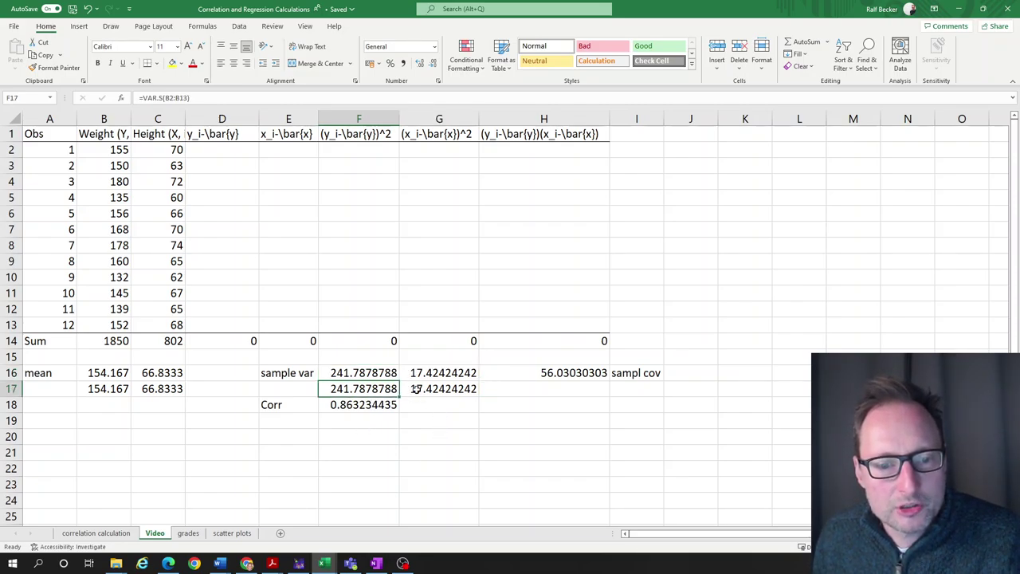
{"action": "left_click", "coordinate": [415, 389]}
{"action": "left_click", "coordinate": [371, 389]}
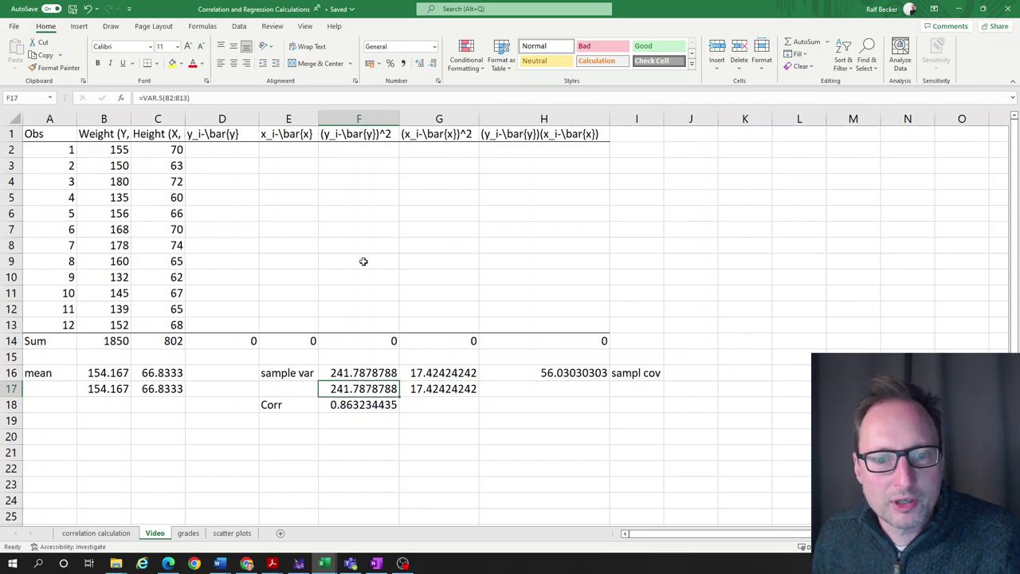
{"action": "left_click", "coordinate": [590, 391]}
Step: Enter =COVARIANCE.S(B2:B13,C2:C13) in H17
{"action": "type", "text": "=co"}
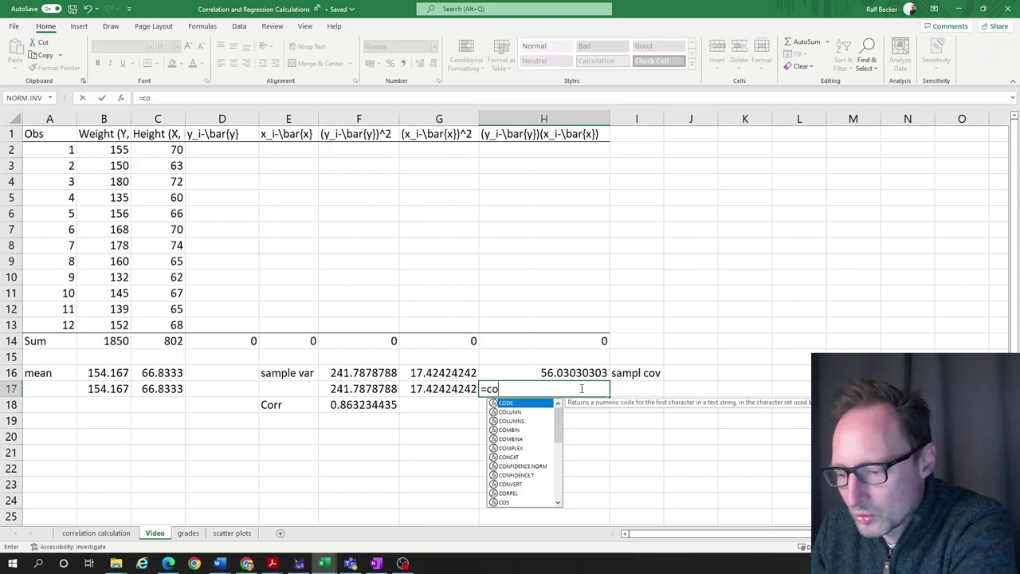
{"action": "type", "text": "v"}
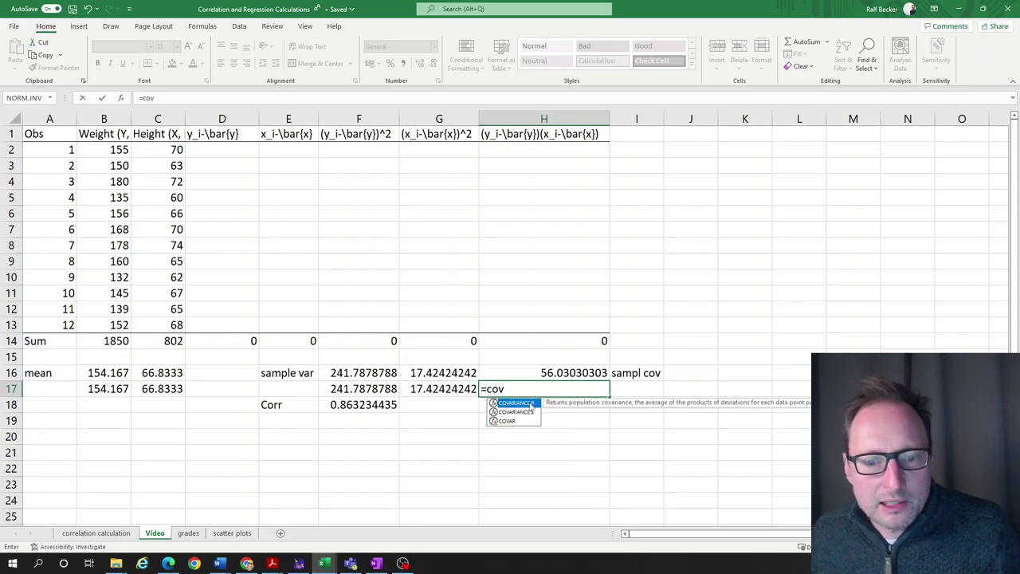
{"action": "left_click", "coordinate": [518, 412]}
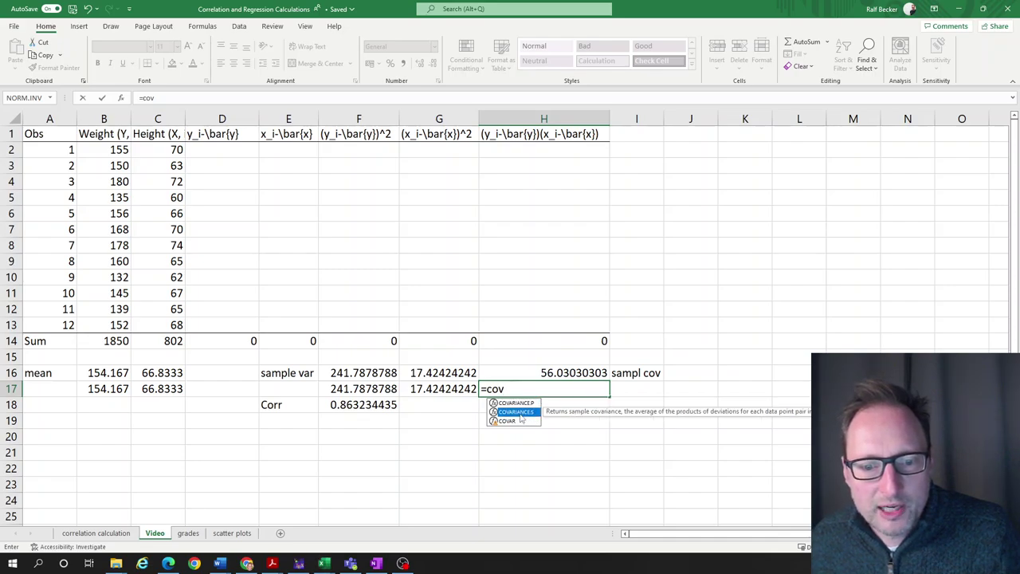
{"action": "double_click", "coordinate": [519, 412]}
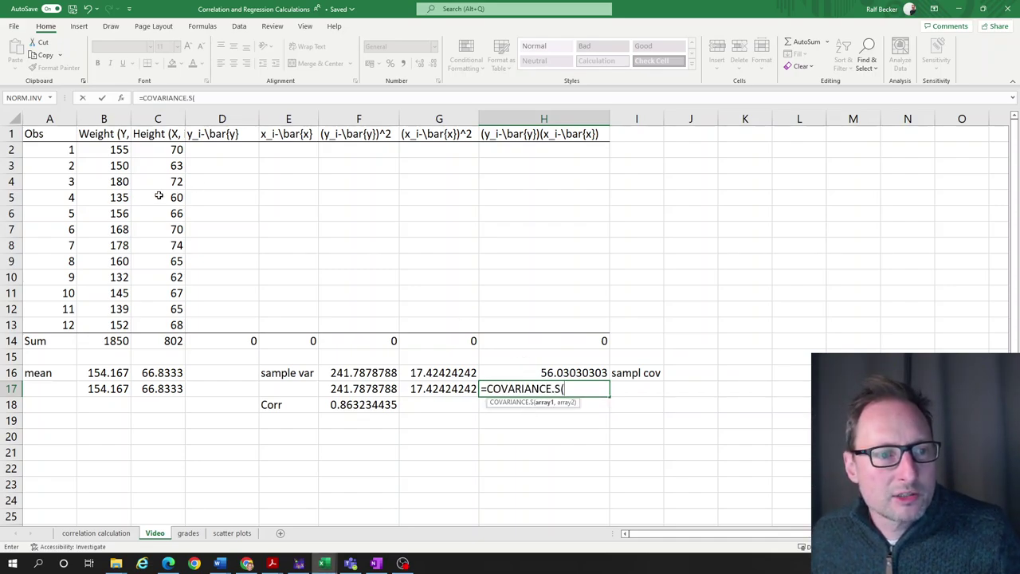
{"action": "left_click_drag", "start_coordinate": [97, 149], "coordinate": [101, 319]}
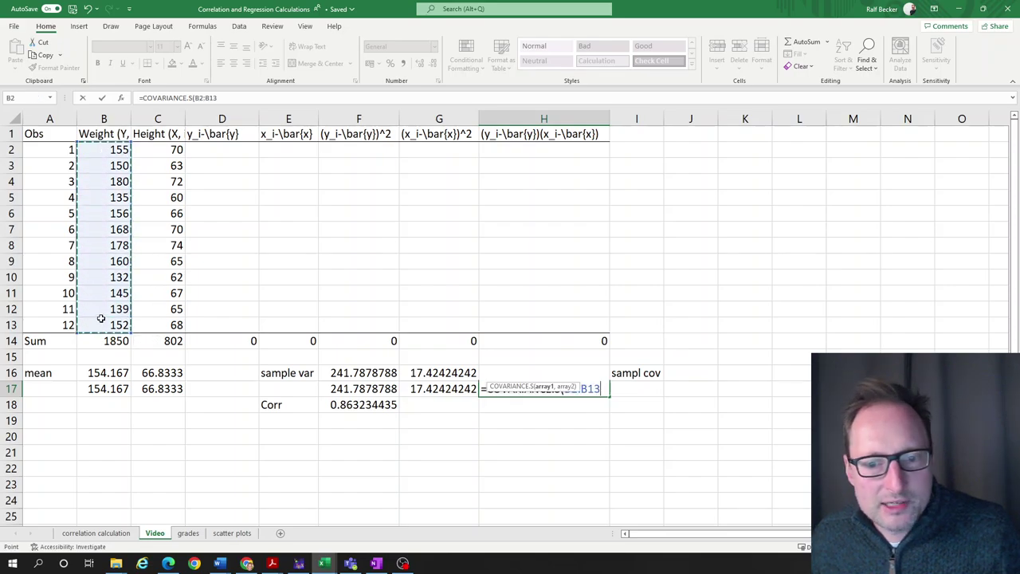
{"action": "type", "text": ","}
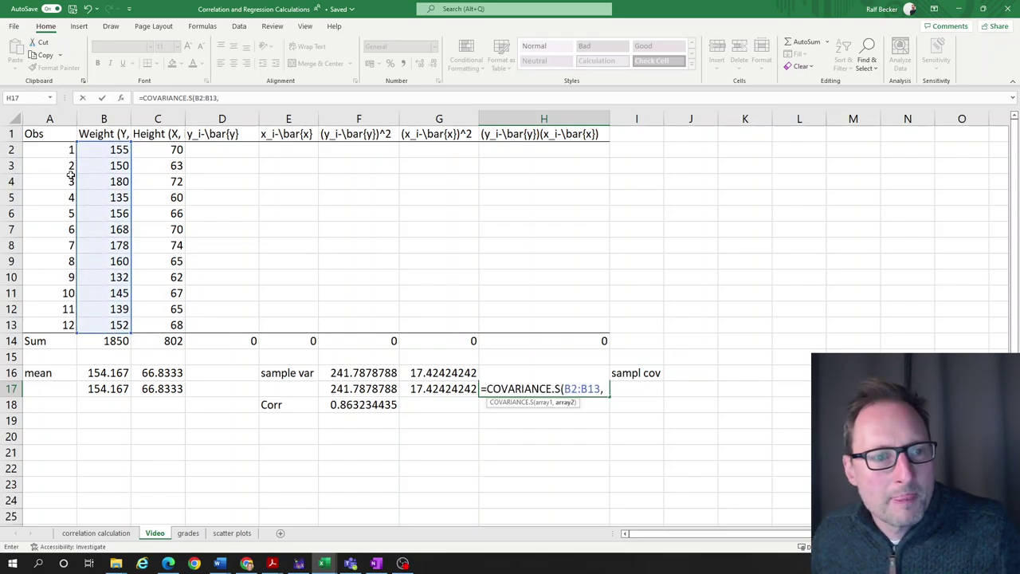
{"action": "left_click_drag", "start_coordinate": [148, 151], "coordinate": [157, 324]}
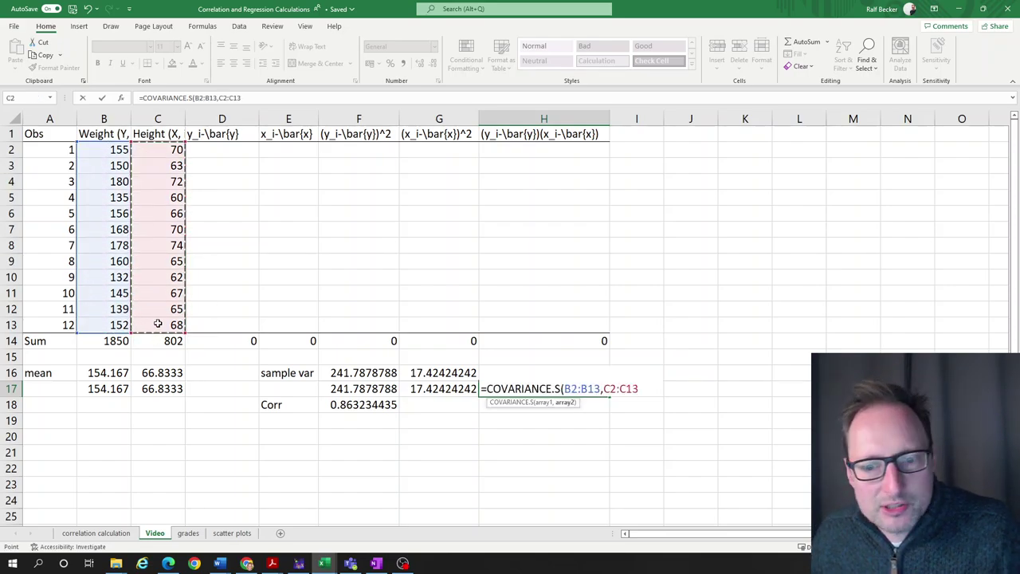
{"action": "type", "text": ")"}
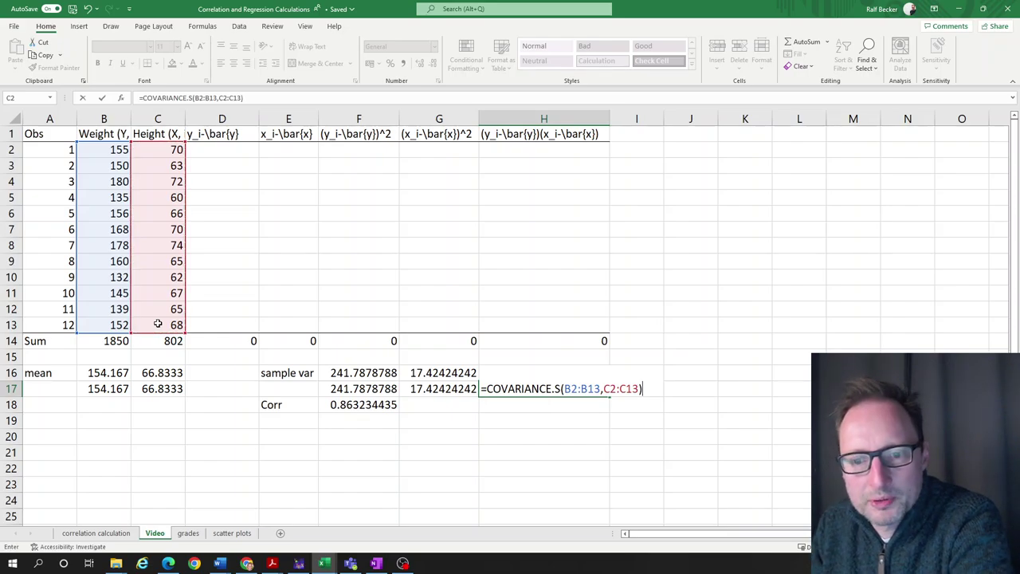
{"action": "key", "text": "Return"}
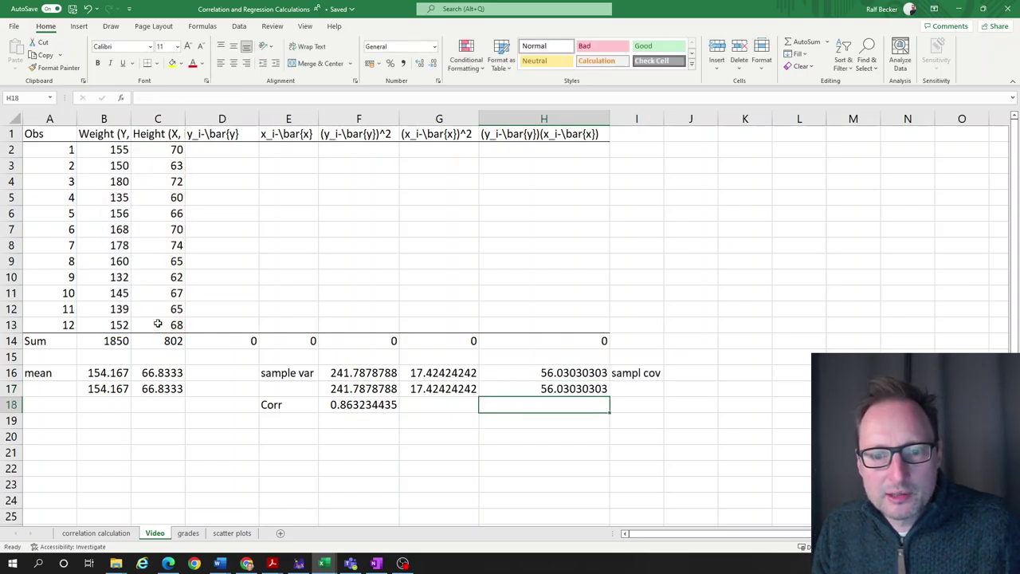
Step: Compare H17's 56.03030303 with the manual covariance in H16
{"action": "left_click", "coordinate": [533, 387]}
{"action": "left_click", "coordinate": [526, 372]}
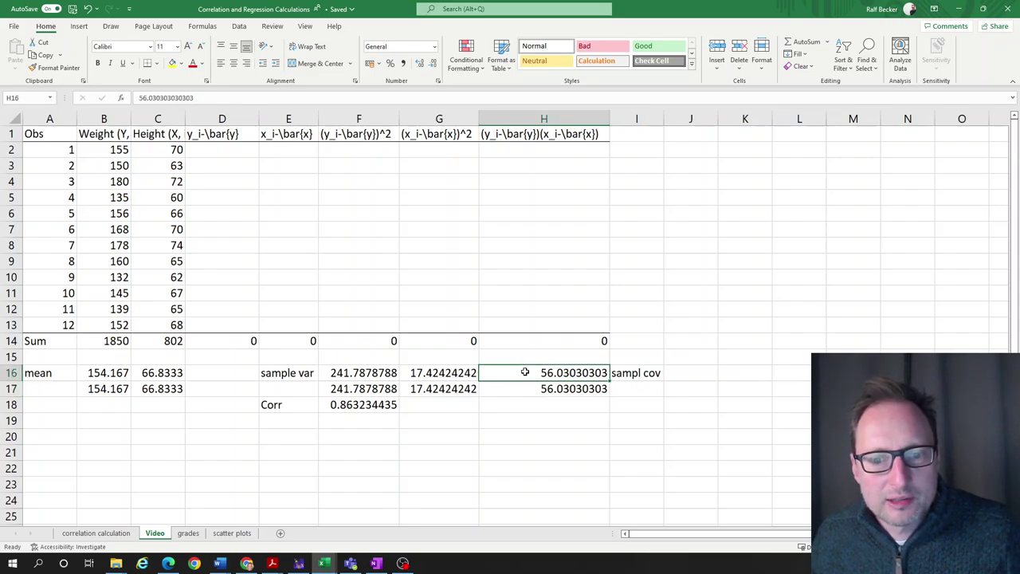
{"action": "left_click", "coordinate": [520, 391]}
{"action": "left_click", "coordinate": [520, 376]}
{"action": "left_click", "coordinate": [521, 387]}
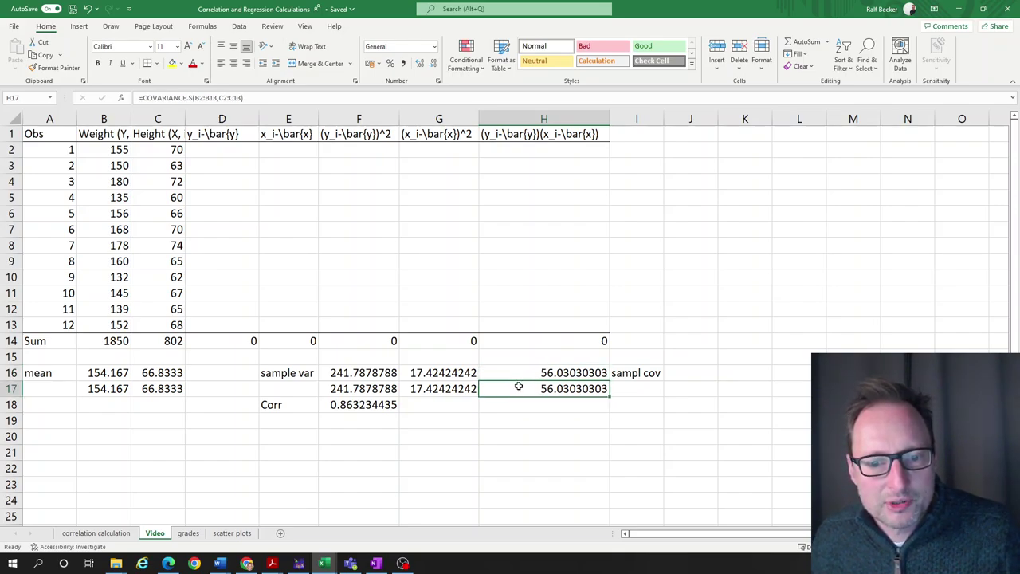
Step: Move the Corr label and value from E18:F18 down to E19:F19
{"action": "left_click", "coordinate": [368, 416]}
{"action": "left_click_drag", "start_coordinate": [300, 402], "coordinate": [327, 404]}
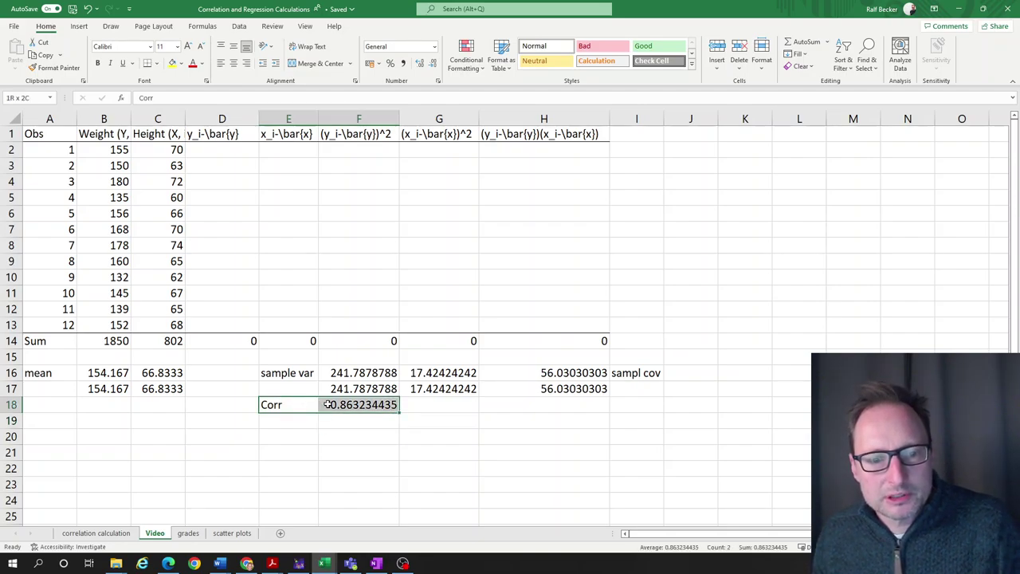
{"action": "key", "text": "ctrl+c"}
{"action": "left_click", "coordinate": [294, 417]}
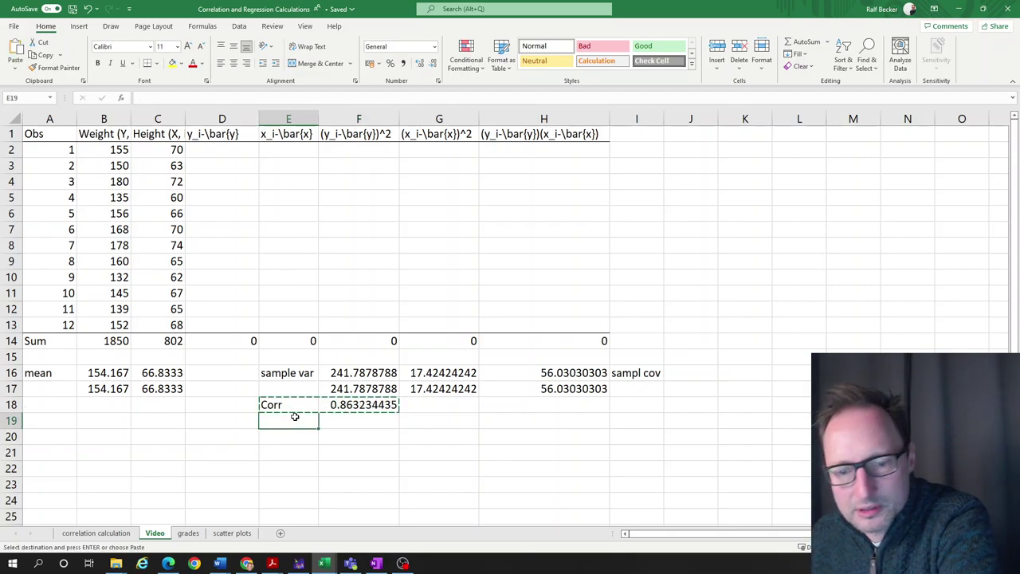
{"action": "key", "text": "ctrl+v"}
Step: Enter =CORREL(B2:B13,C2:C13) in F20 to check the correlation of 0.863234435
{"action": "left_click", "coordinate": [339, 437]}
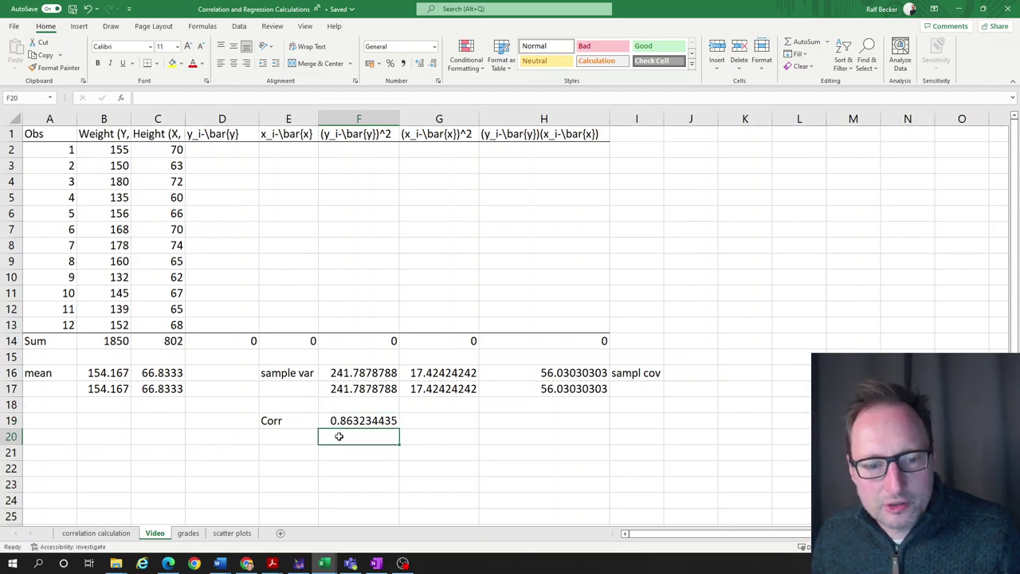
{"action": "type", "text": "="}
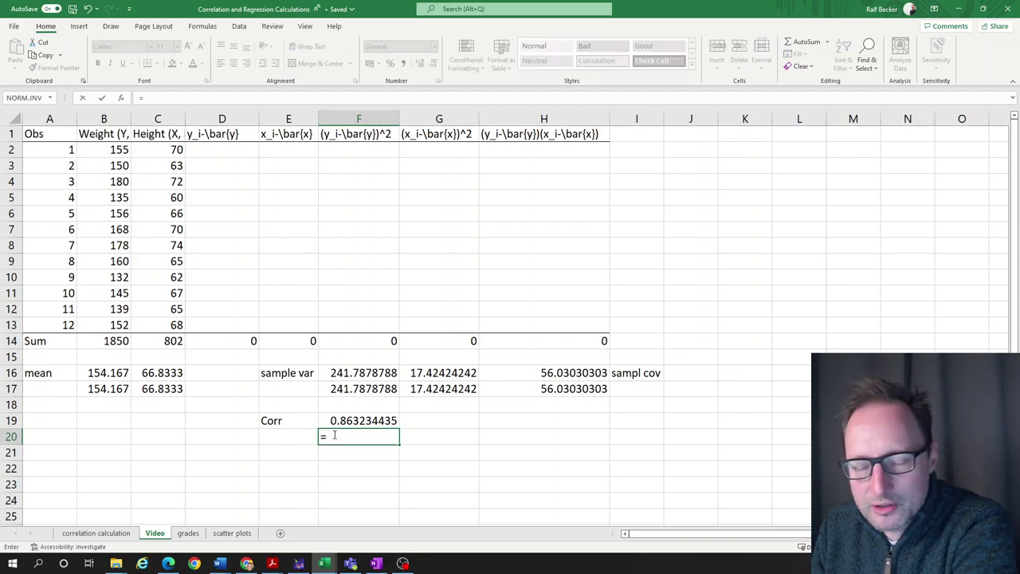
{"action": "type", "text": "corr"}
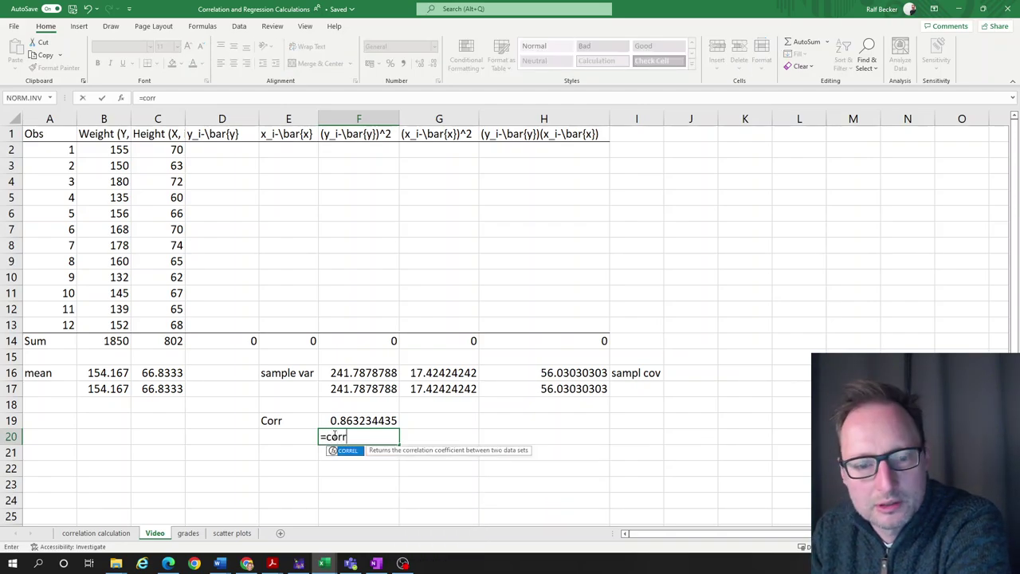
{"action": "key", "text": "Tab"}
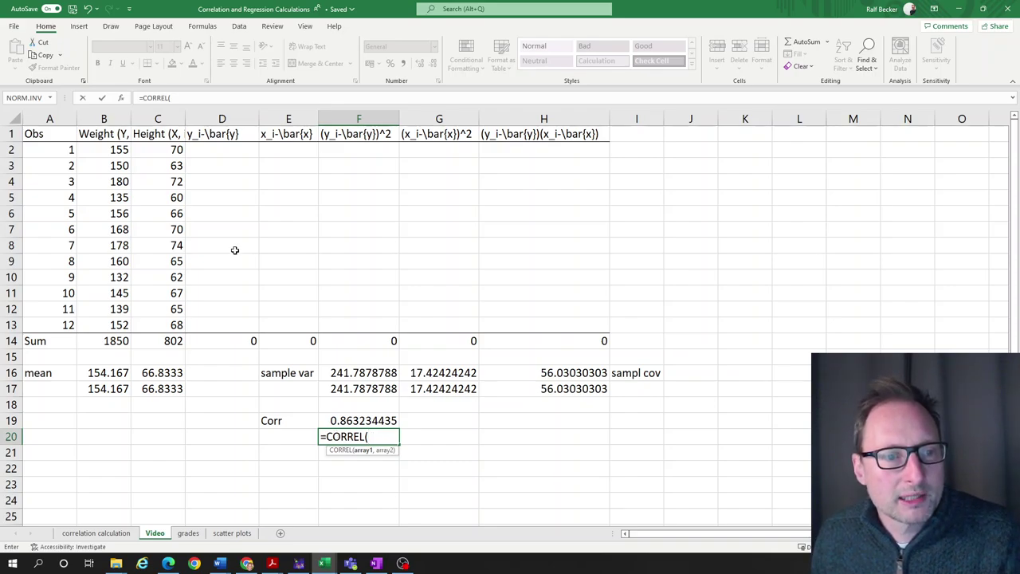
{"action": "left_click_drag", "start_coordinate": [109, 149], "coordinate": [89, 319]}
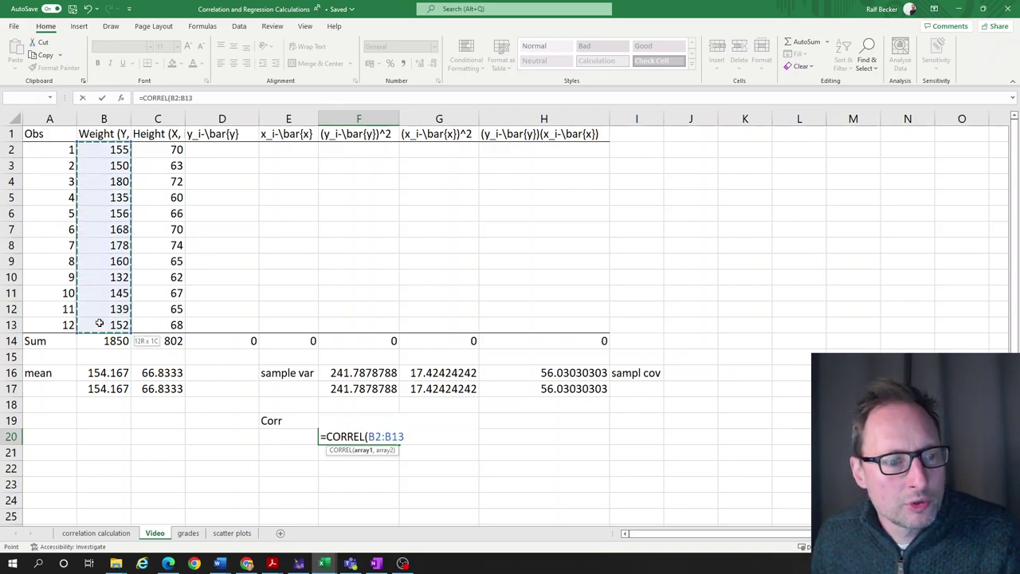
{"action": "type", "text": ","}
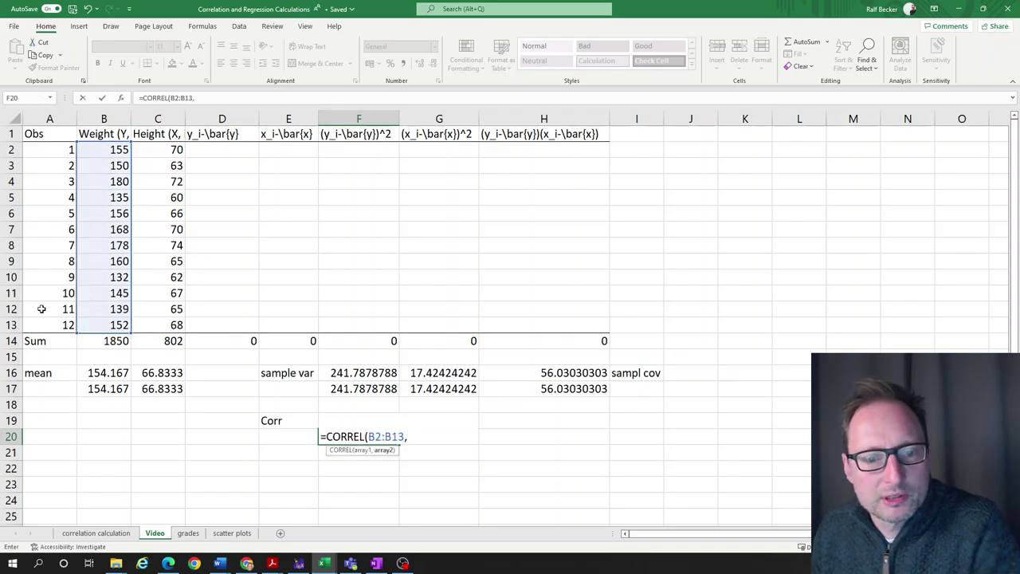
{"action": "left_click", "coordinate": [159, 155]}
{"action": "left_click_drag", "start_coordinate": [162, 173], "coordinate": [154, 323]}
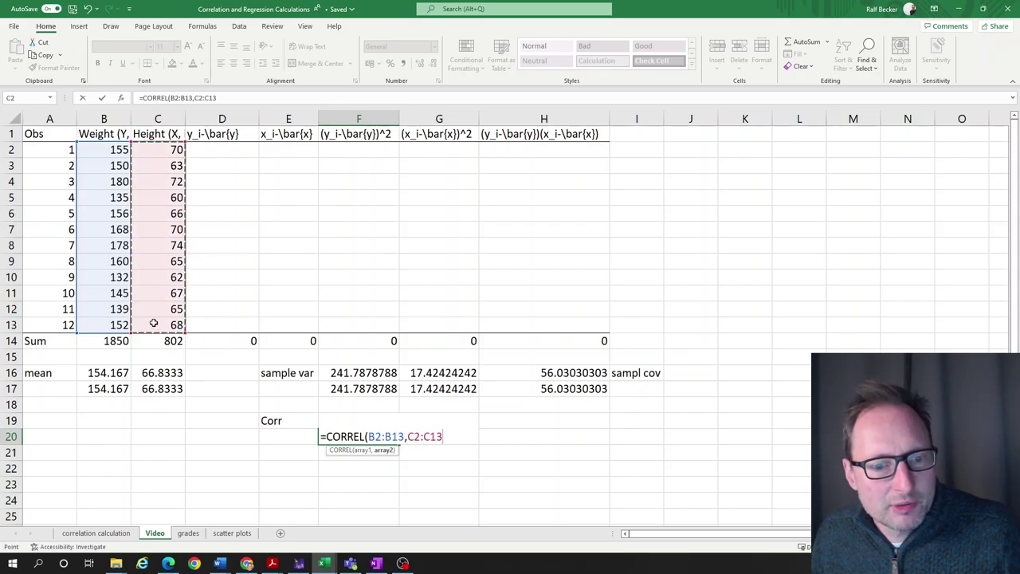
{"action": "type", "text": ")"}
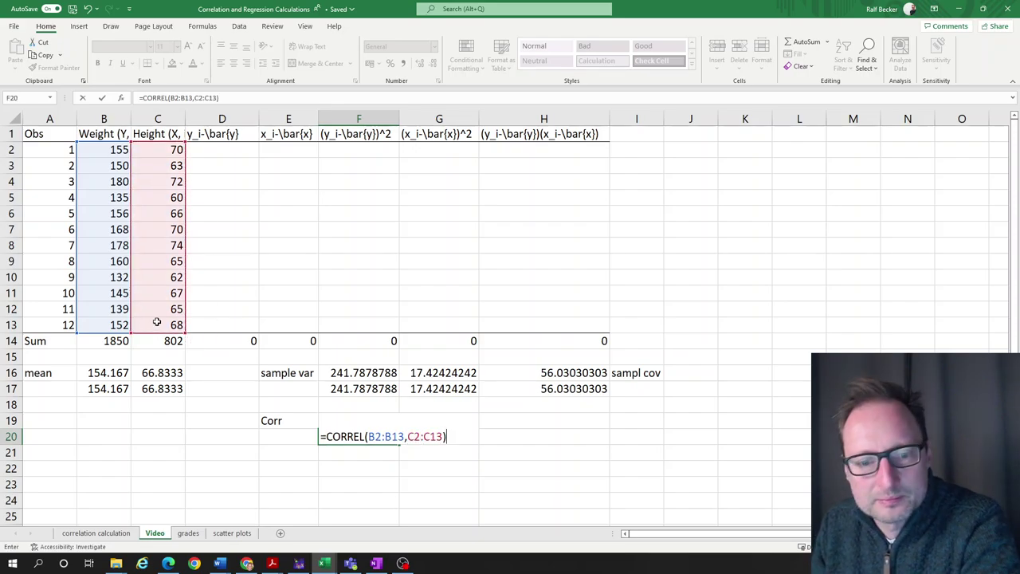
{"action": "key", "text": "Return"}
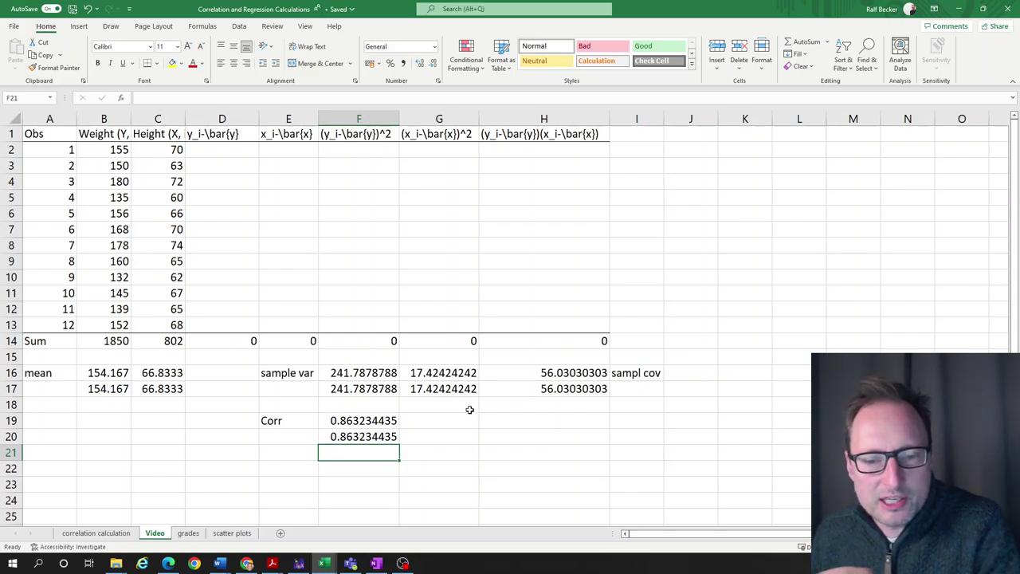
{"action": "left_click", "coordinate": [368, 440]}
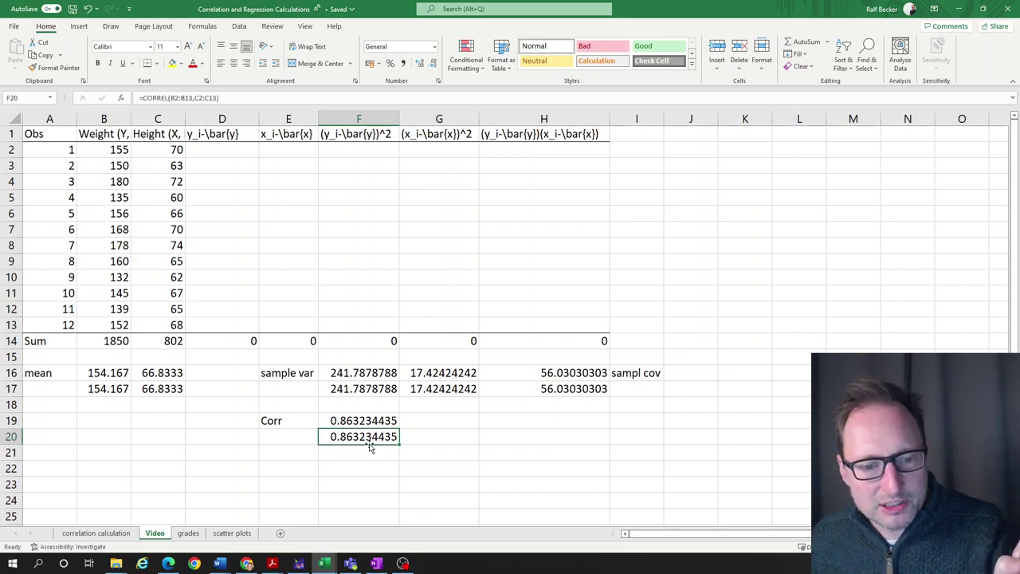
{"action": "left_click", "coordinate": [367, 450]}
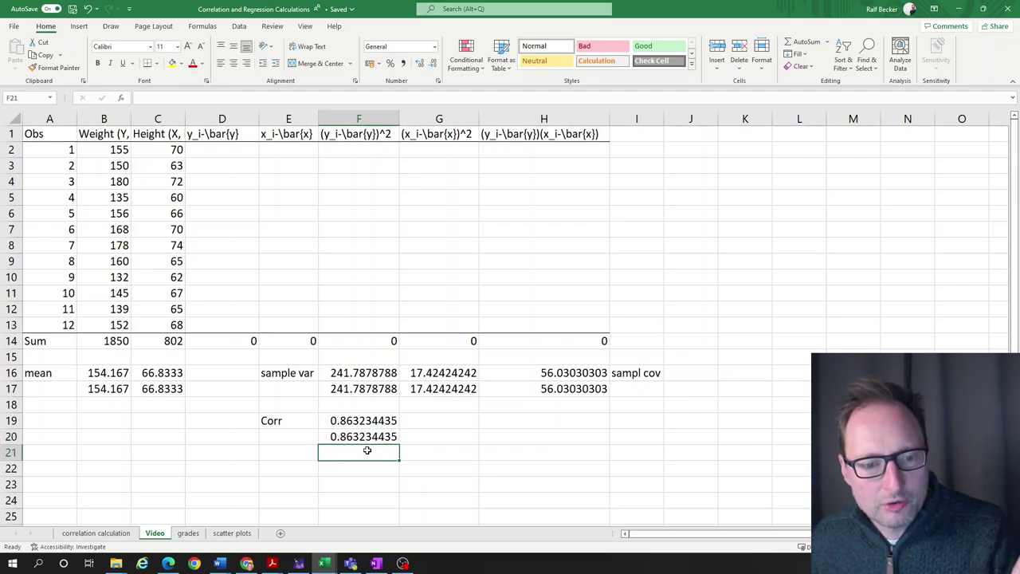
{"action": "left_click", "coordinate": [361, 392]}
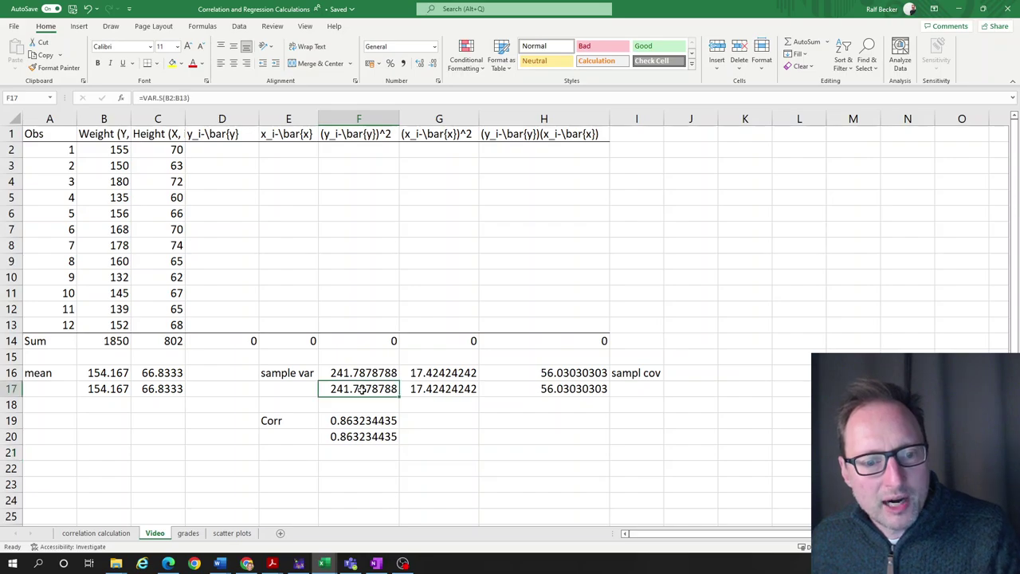
{"action": "left_click", "coordinate": [543, 388]}
{"action": "left_click", "coordinate": [112, 394]}
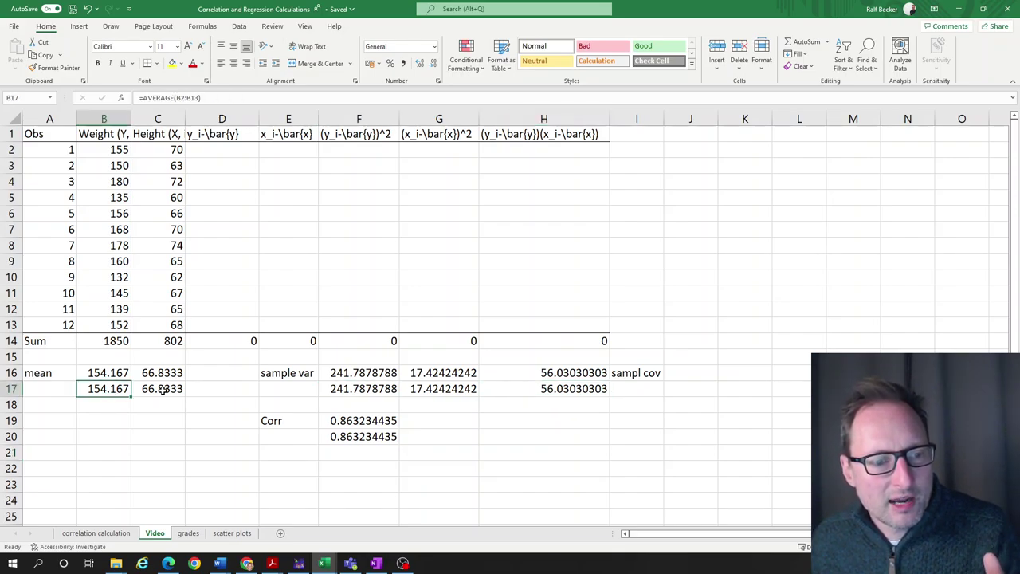
{"action": "left_click", "coordinate": [174, 390]}
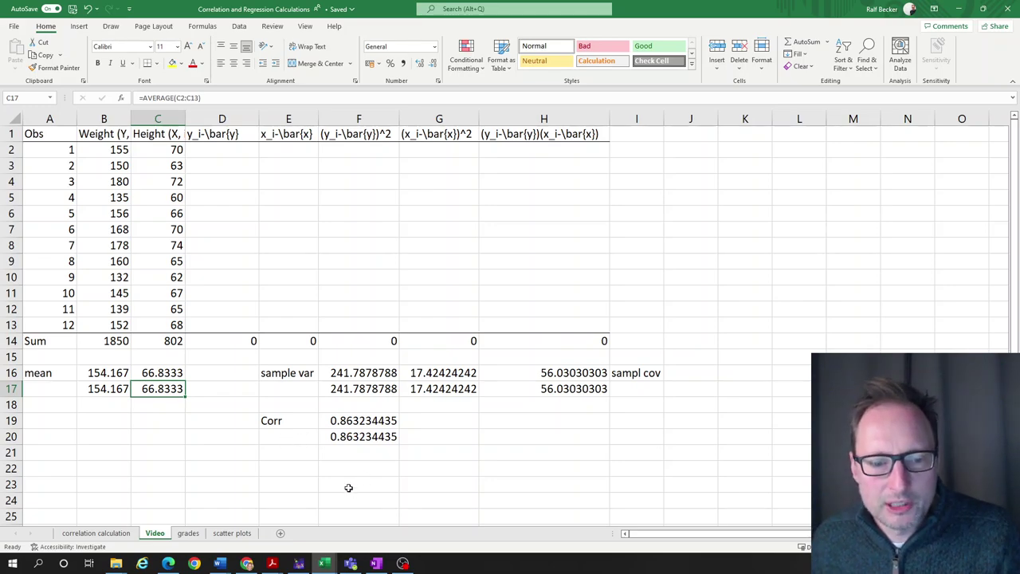
{"action": "left_click", "coordinate": [351, 437]}
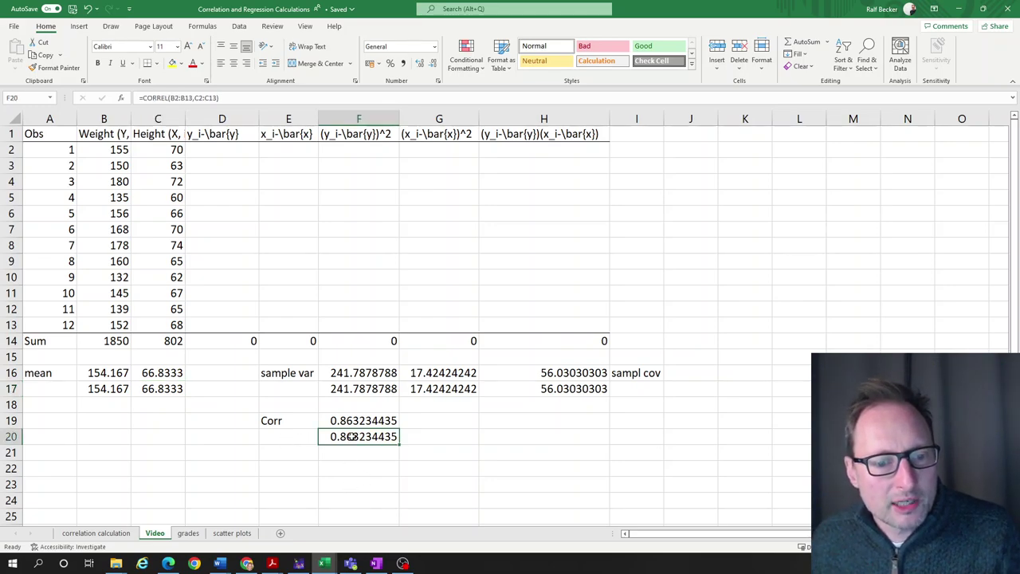
{"action": "double_click", "coordinate": [351, 437]}
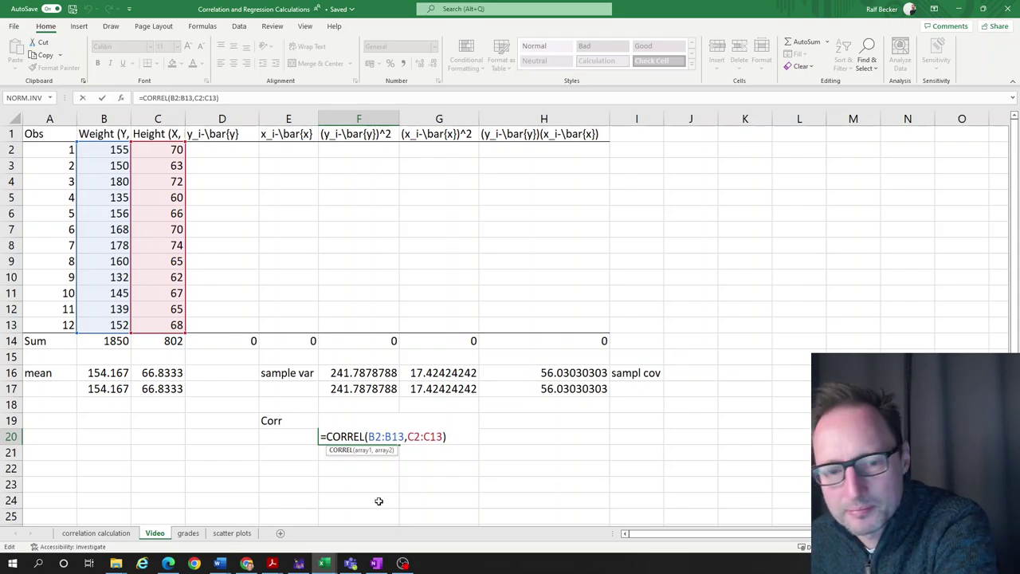
{"action": "key", "text": "ctrl+Return"}
{"action": "left_click", "coordinate": [359, 454]}
Step: Enter =CORREL(C2:C13,B2:B13) in F21, confirming swapped arrays still give 0.863234435
{"action": "type", "text": "=cor"}
{"action": "key", "text": "Tab"}
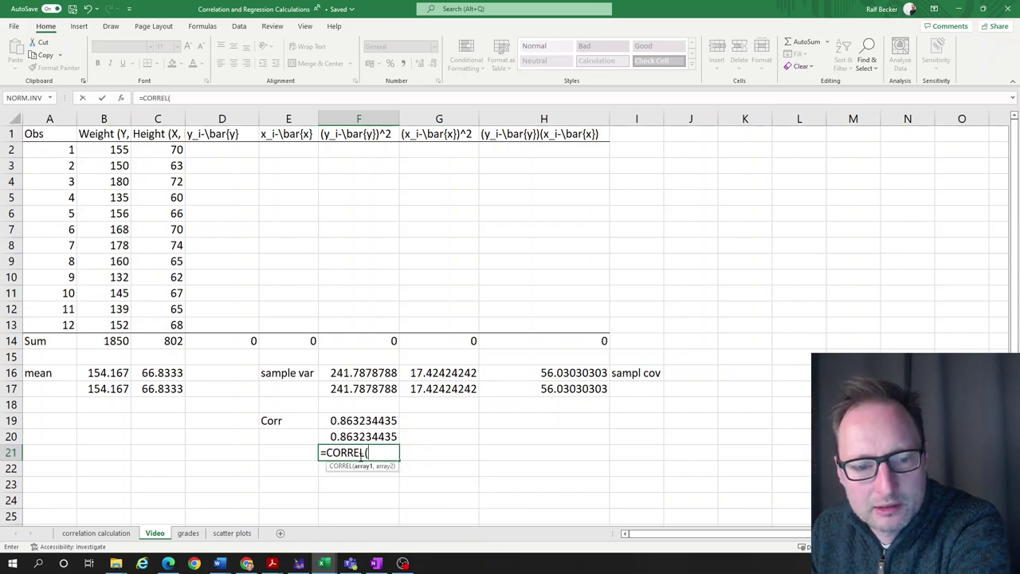
{"action": "left_click_drag", "start_coordinate": [163, 151], "coordinate": [150, 315]}
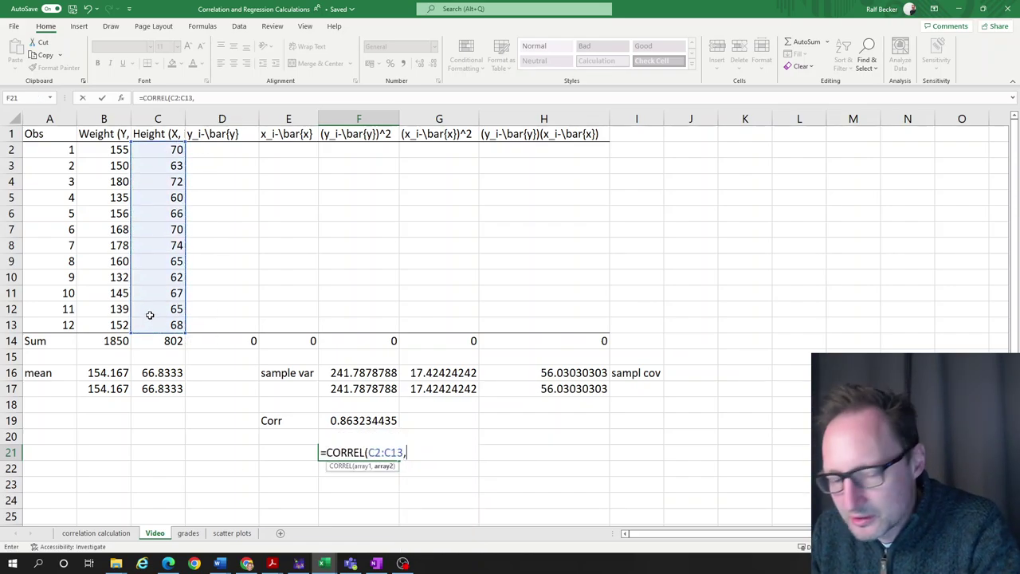
{"action": "type", "text": ","}
{"action": "left_click_drag", "start_coordinate": [104, 152], "coordinate": [101, 324]}
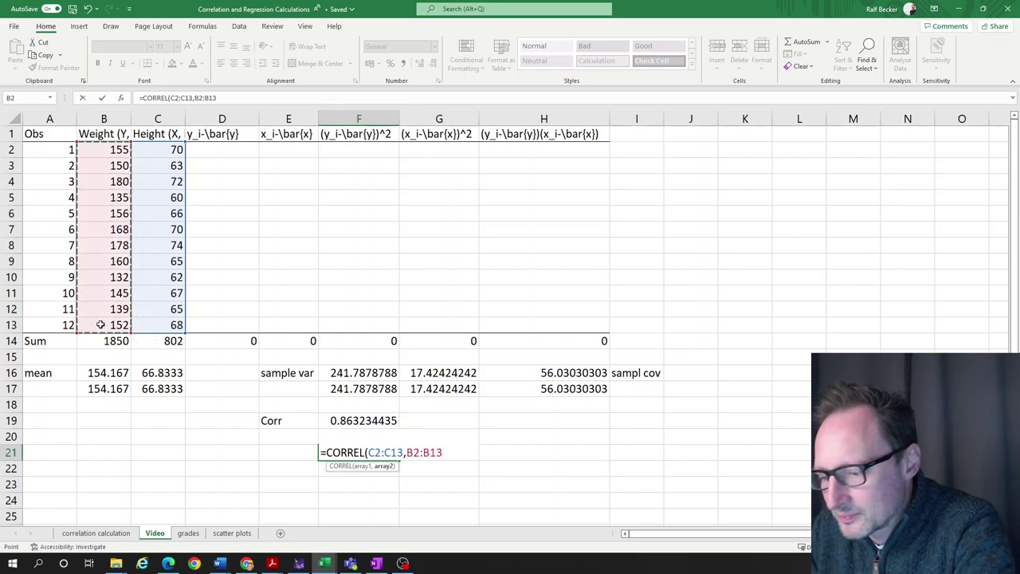
{"action": "type", "text": ")"}
{"action": "key", "text": "Return"}
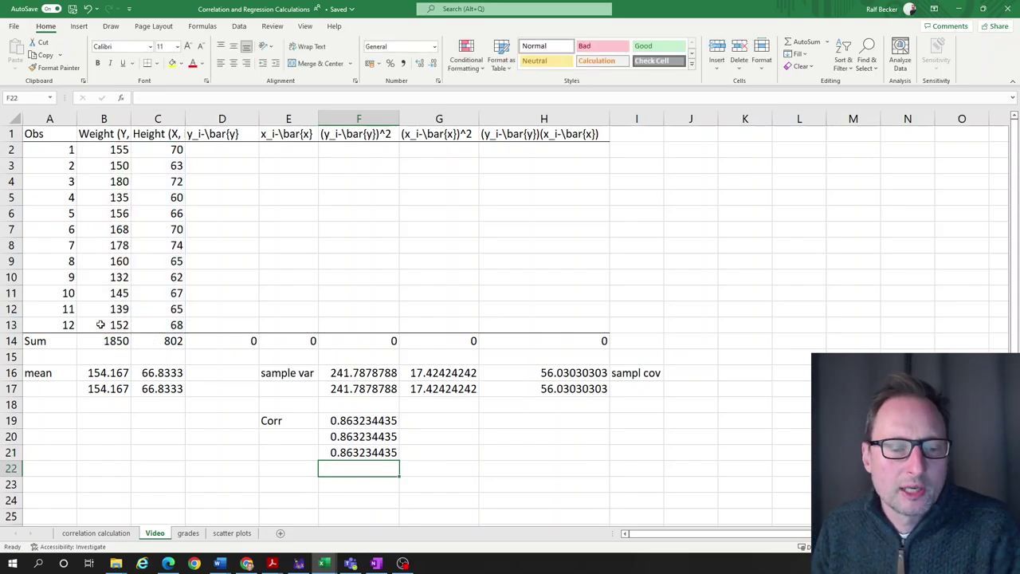